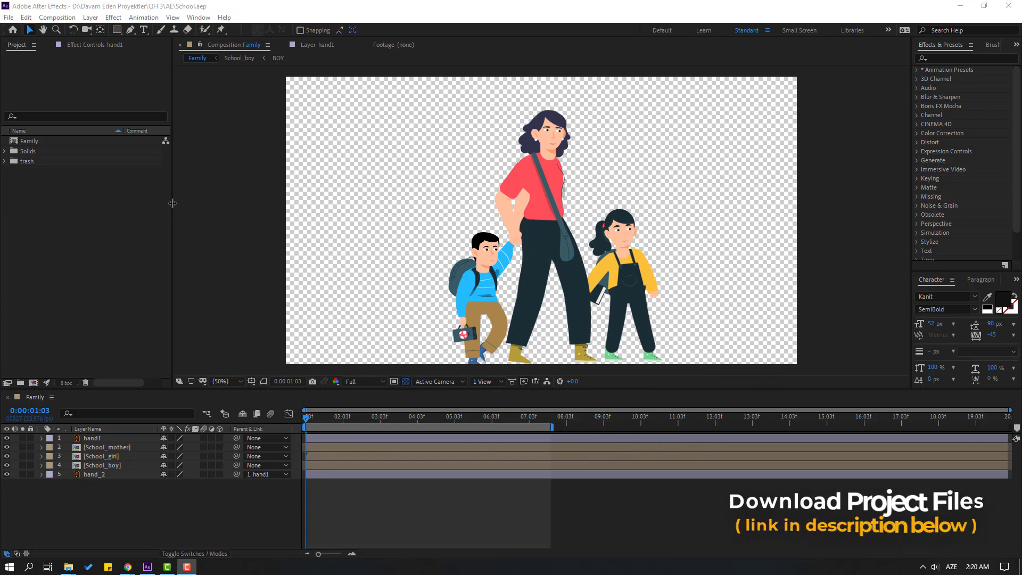
Step: Import the CITY illustration as a Composition - Retain Layer Sizes
click(72, 234)
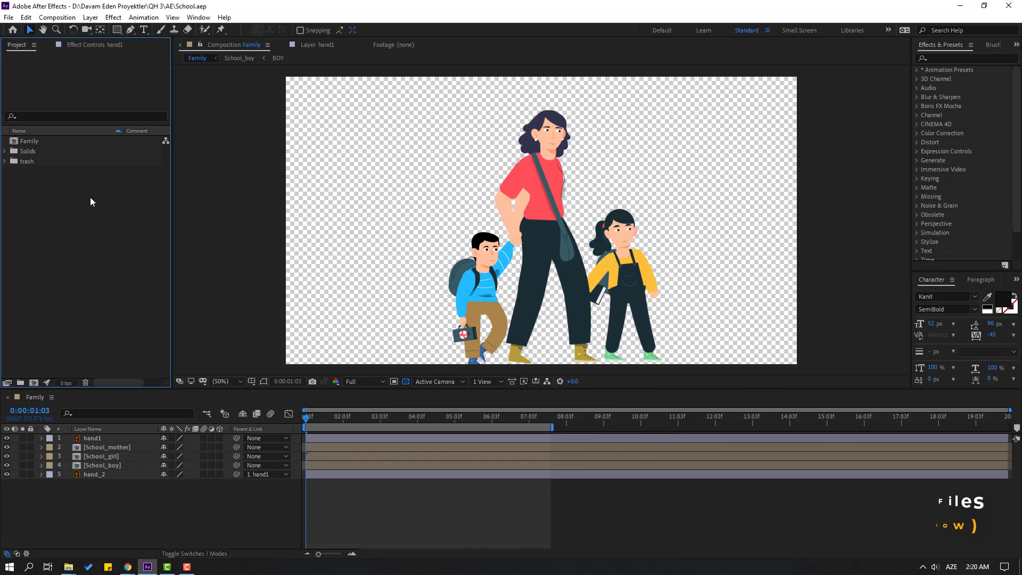
right_click(69, 206)
mouse_move(133, 257)
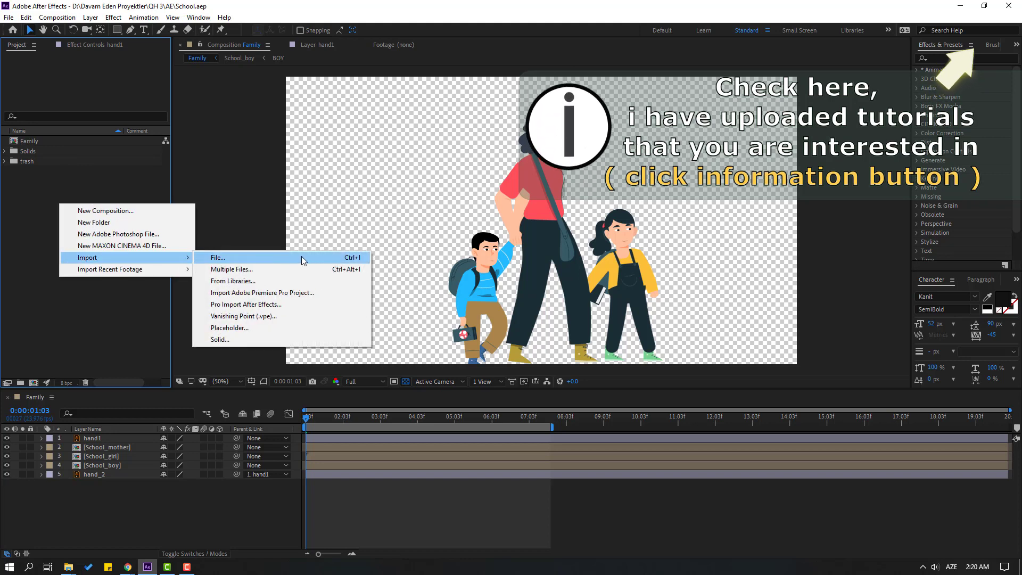
click(302, 260)
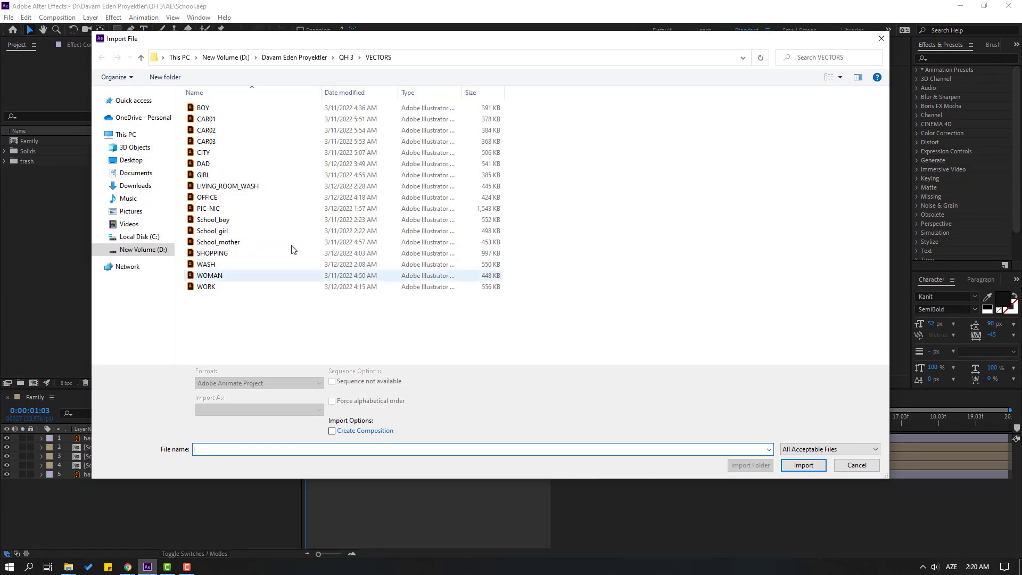
click(203, 154)
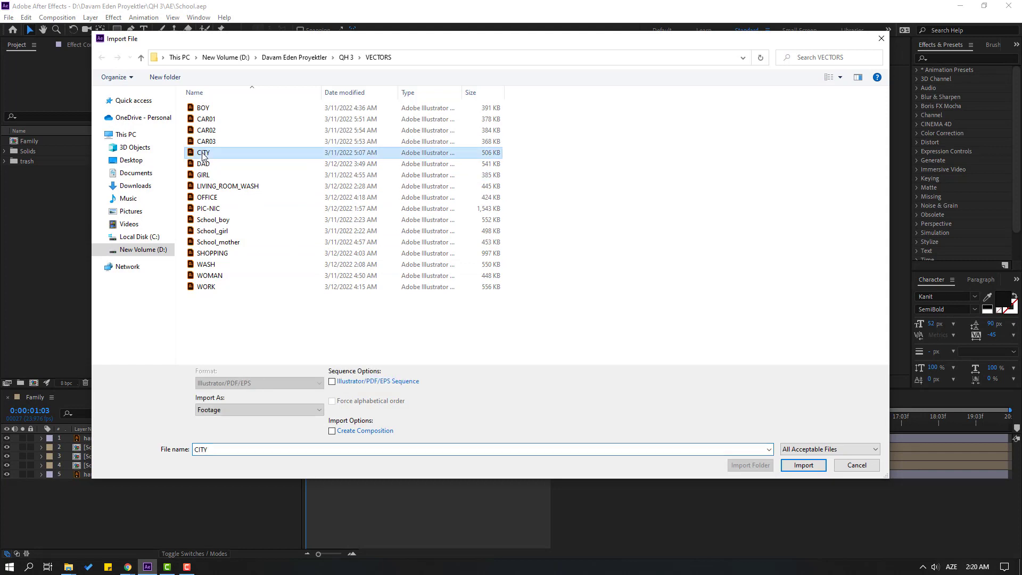
click(213, 413)
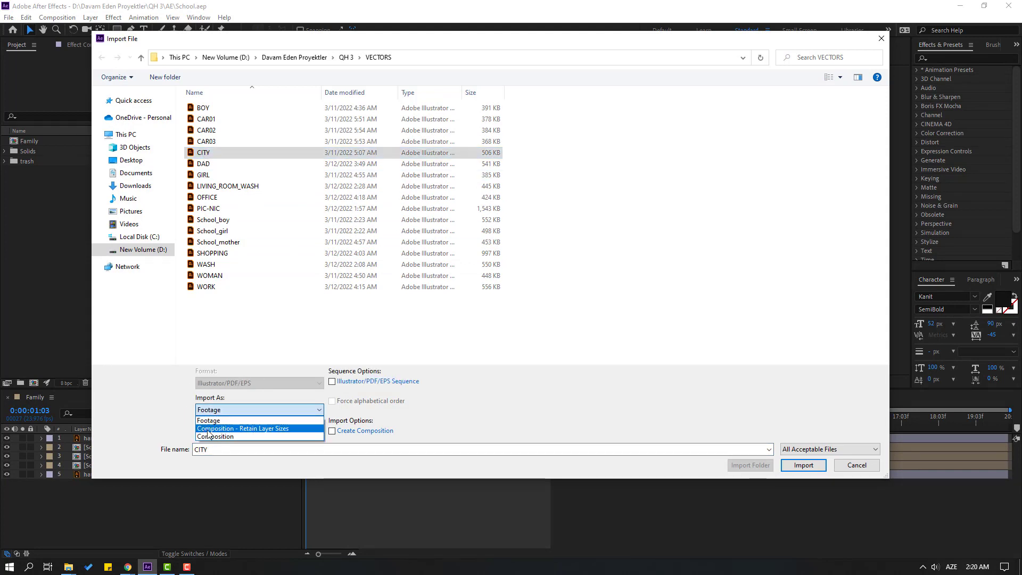
click(296, 429)
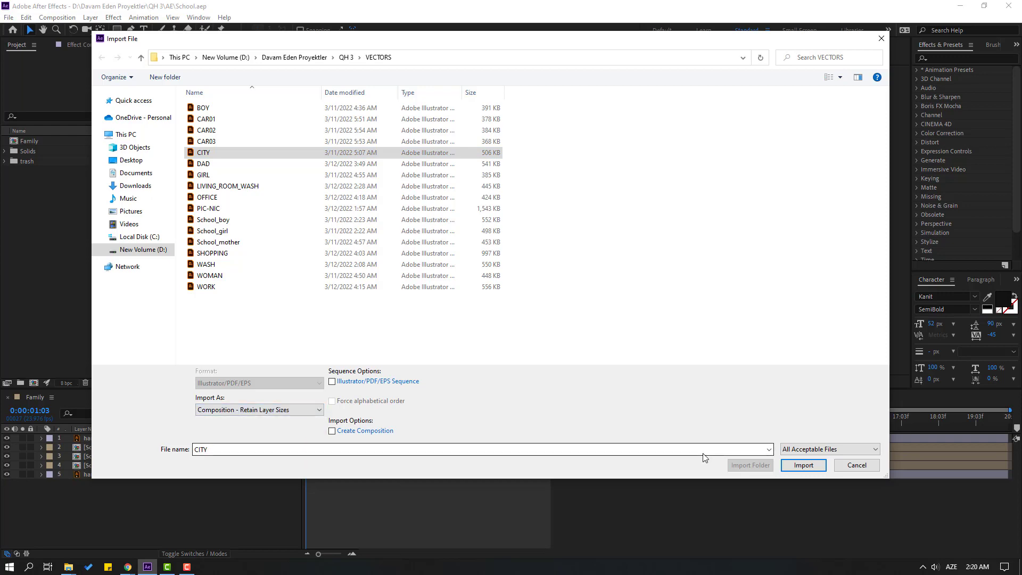
click(813, 466)
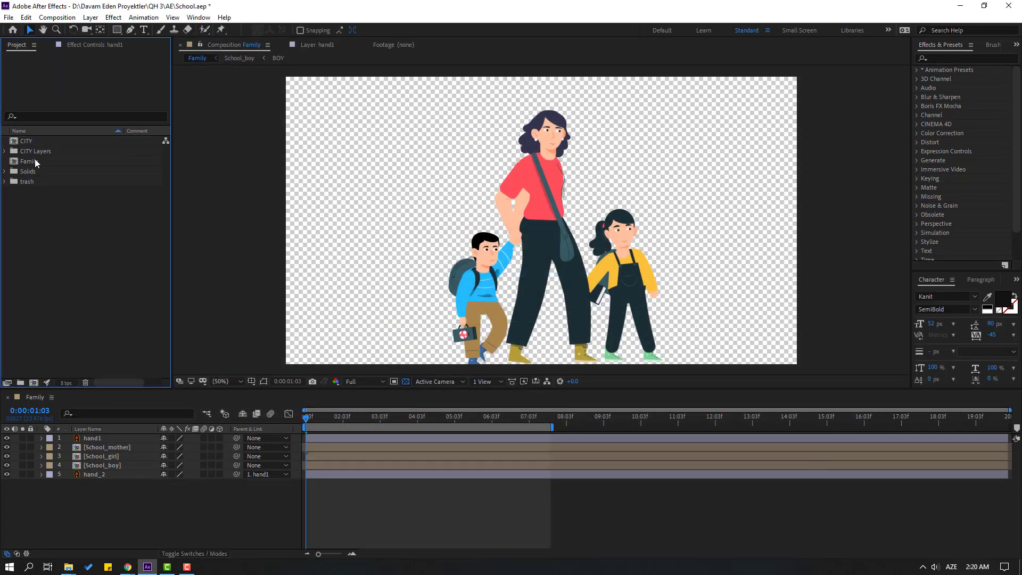
Step: Move the CITY Layers folder into trash and open the CITY composition
click(35, 153)
drag(36, 153, 29, 185)
click(27, 141)
click(40, 185)
double_click(27, 141)
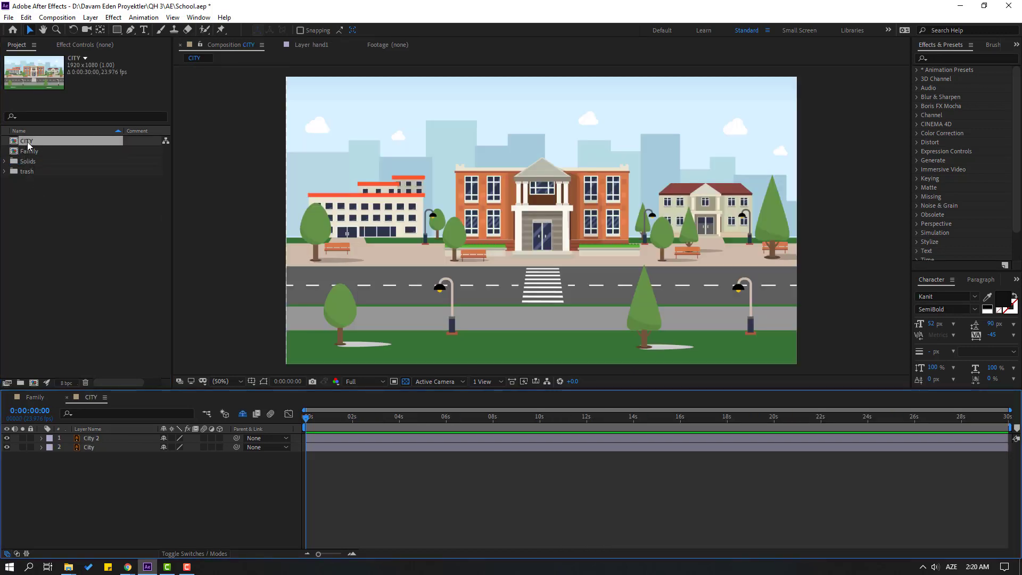
click(83, 265)
Step: Import CAR01, CAR02 and CAR03 together as Composition - Retain Layer Sizes
right_click(76, 229)
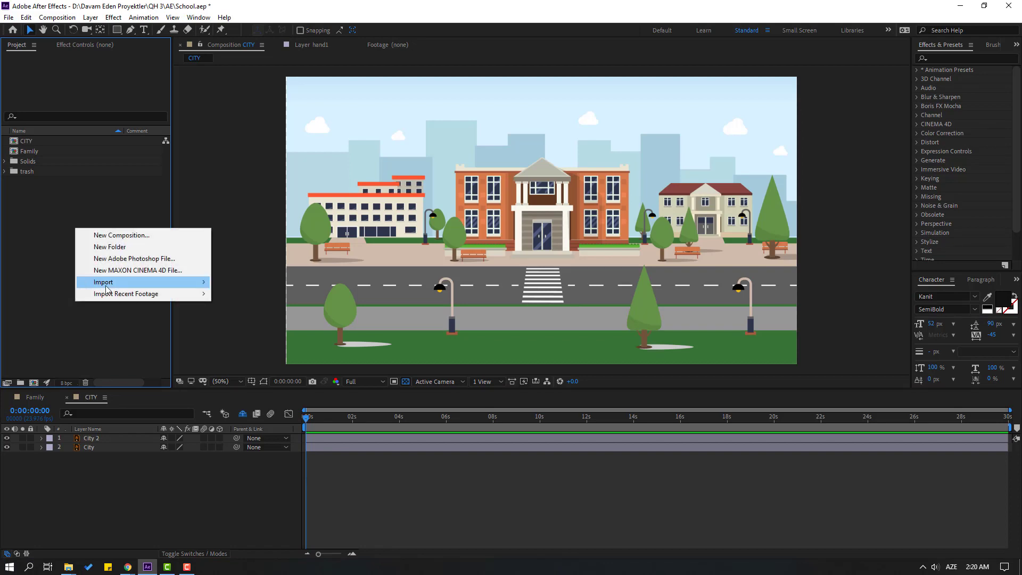
mouse_move(191, 282)
click(276, 283)
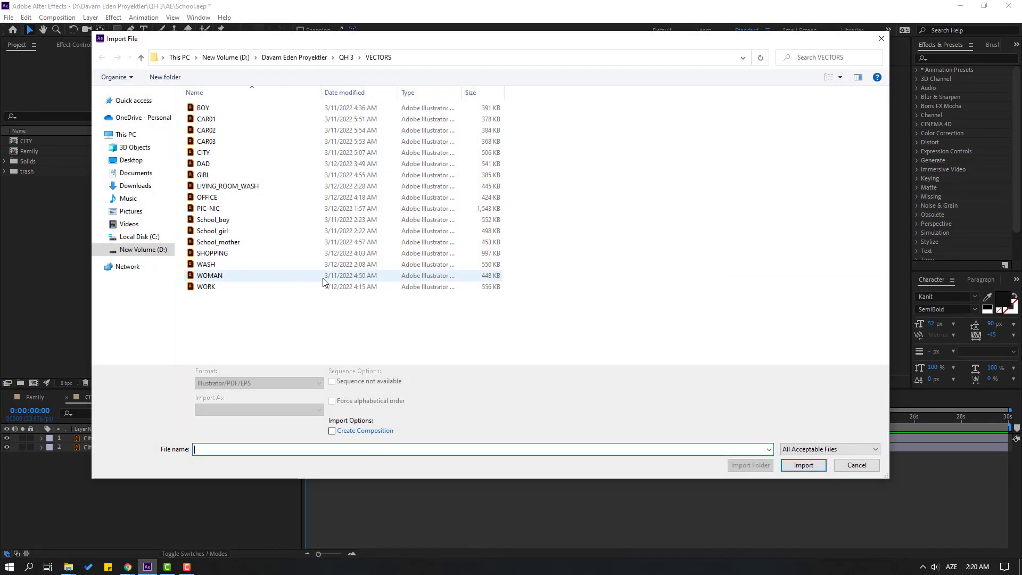
click(207, 119)
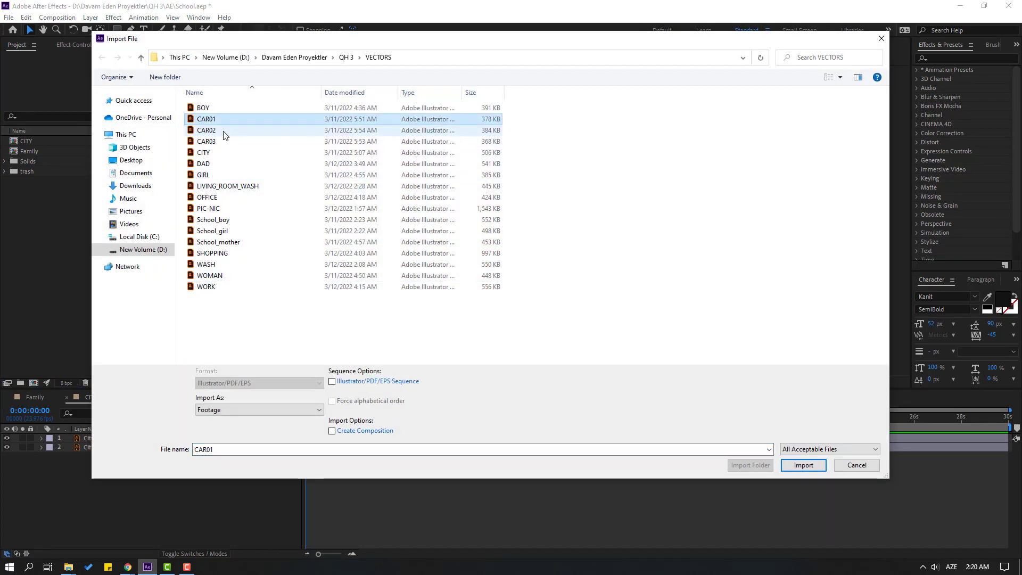
shift+click(207, 131)
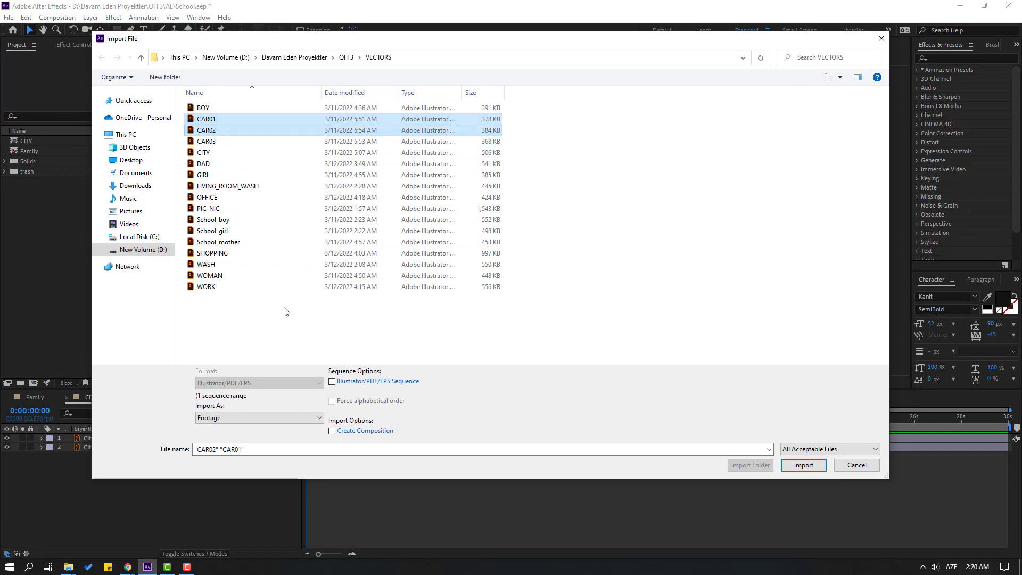
key(shift+Down)
click(202, 418)
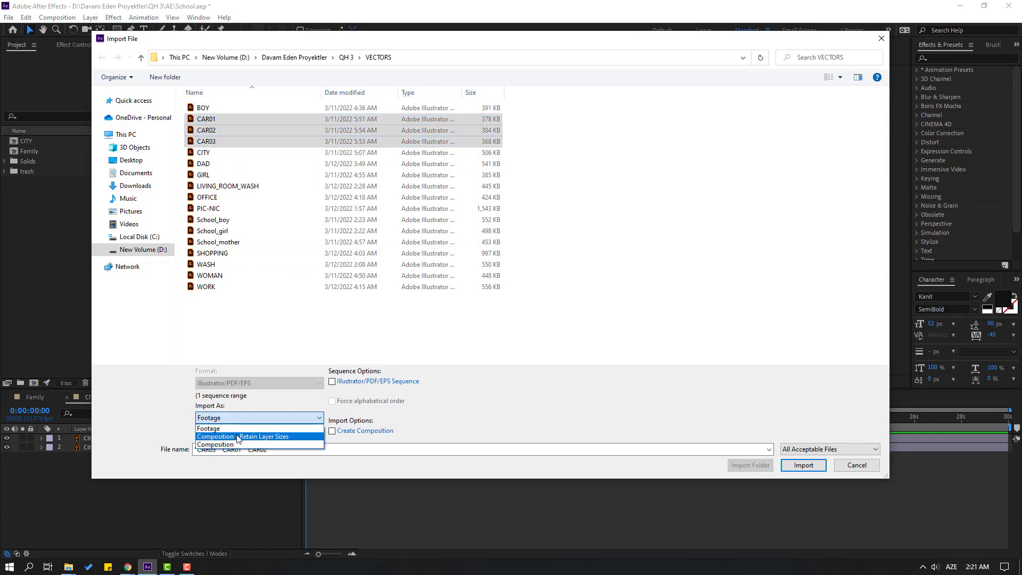
click(272, 437)
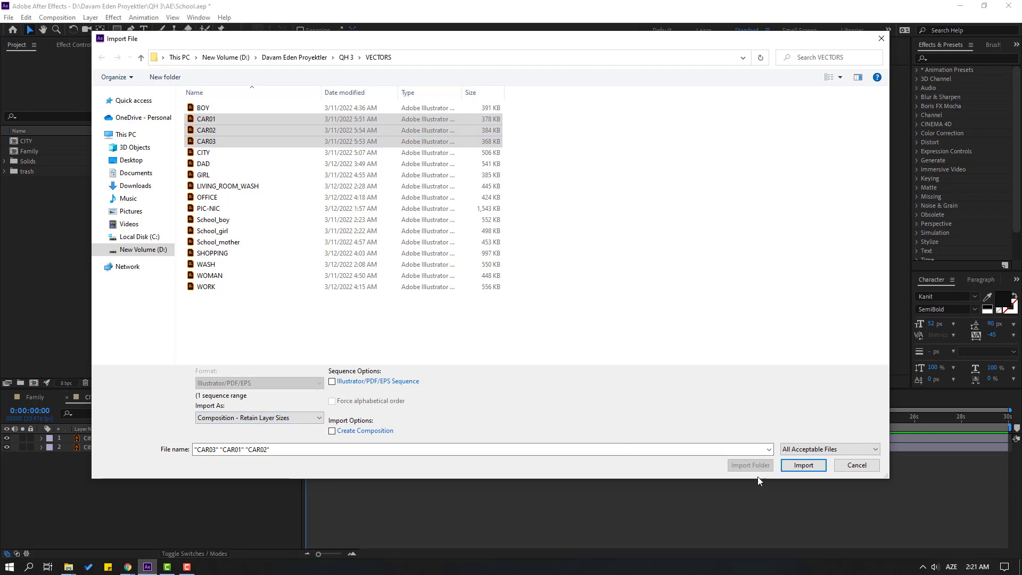
click(801, 466)
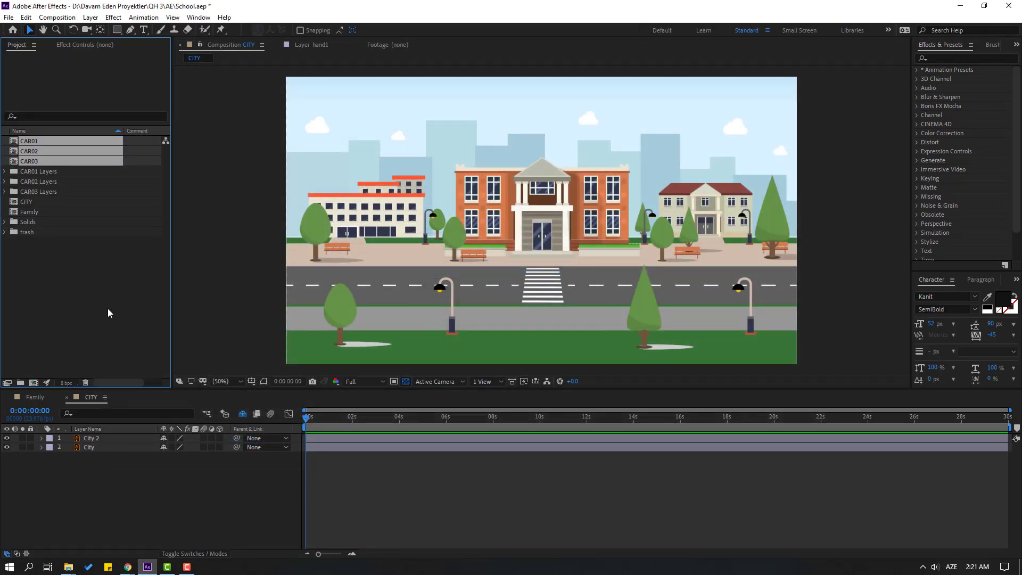
Step: Move the three car layer folders into trash and select the CAR01–CAR03 comps
click(109, 313)
drag(45, 171, 34, 230)
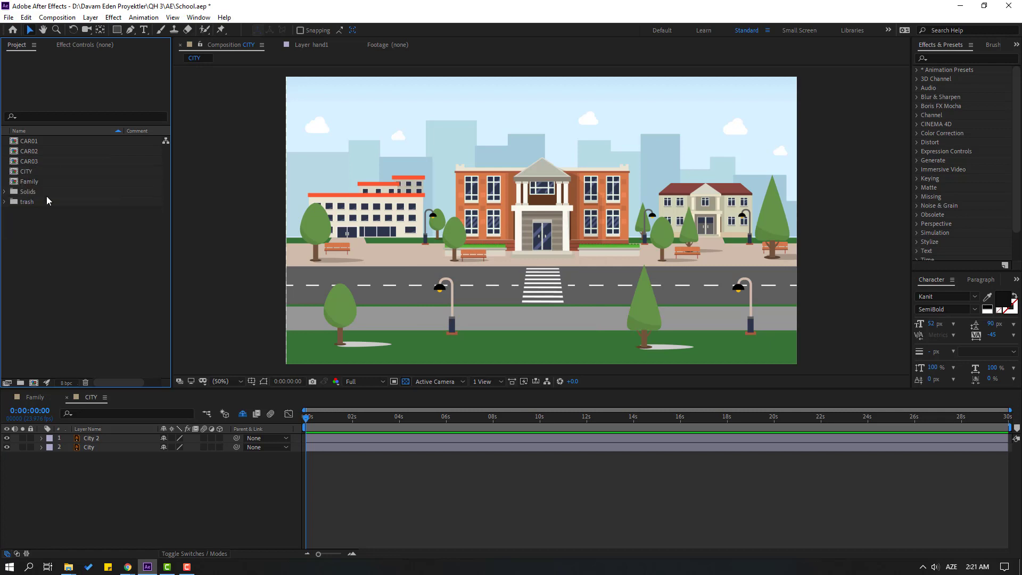
click(35, 162)
shift+click(33, 152)
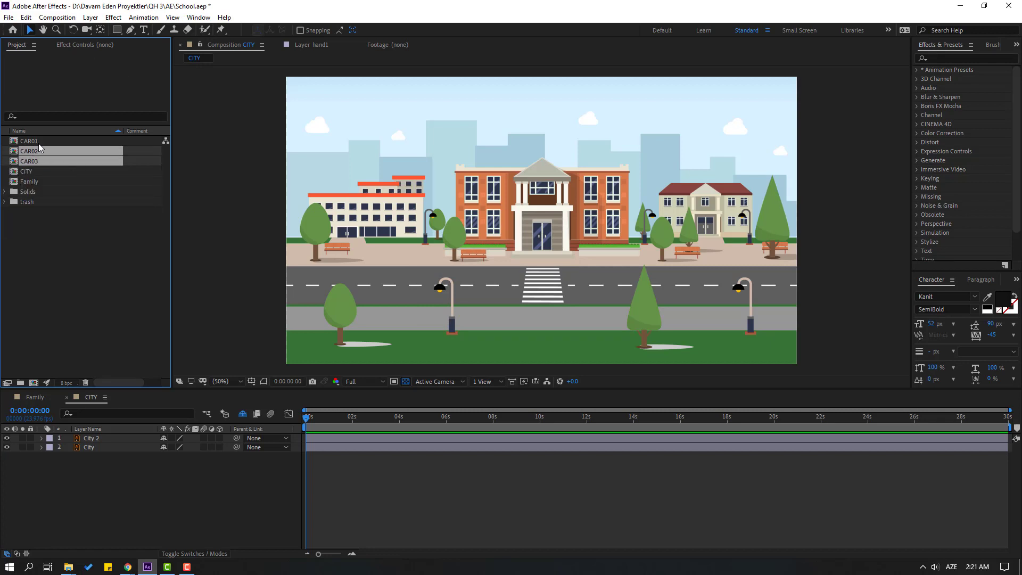
shift+click(38, 143)
Step: Add the three car comps to the CITY timeline and scale them to 25%
drag(54, 152, 101, 440)
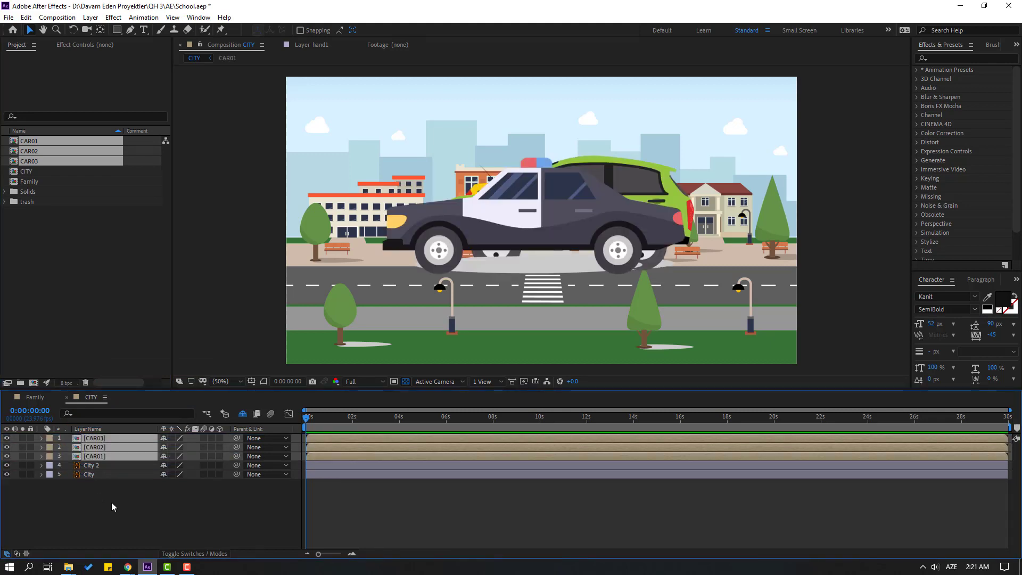
key(s)
drag(178, 451, 132, 448)
drag(539, 228, 576, 265)
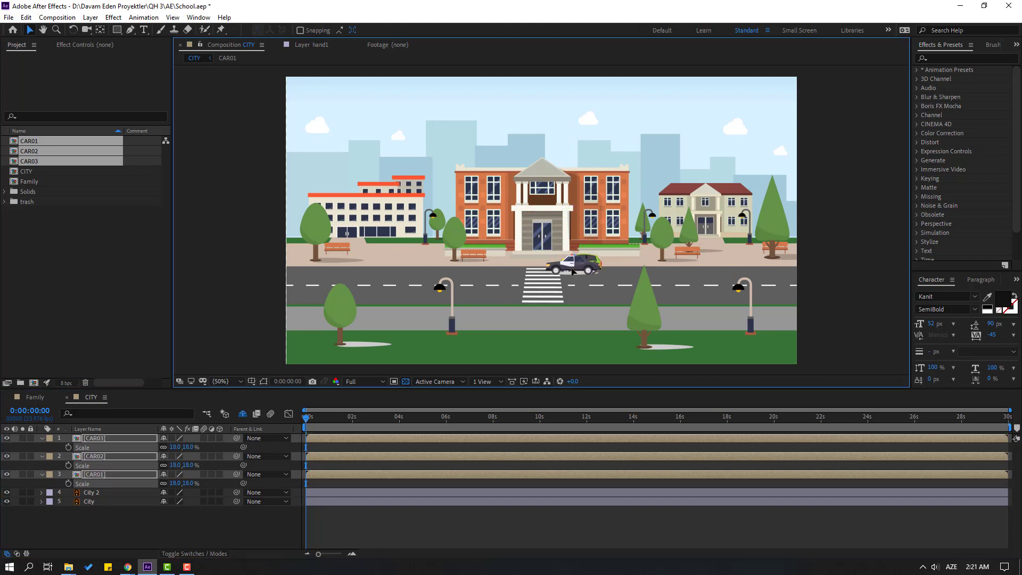
click(175, 447)
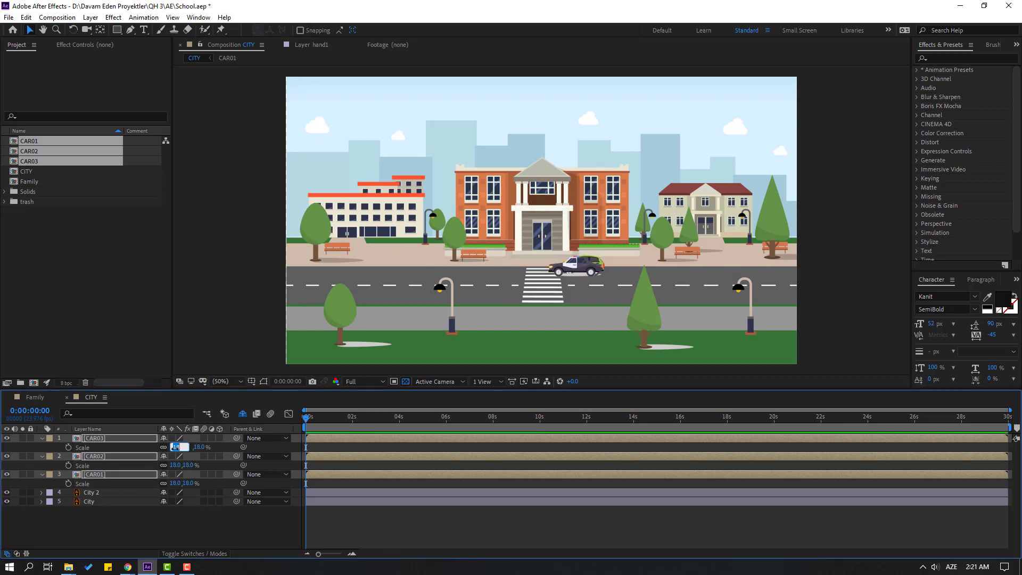
text(25)
key(Return)
click(126, 524)
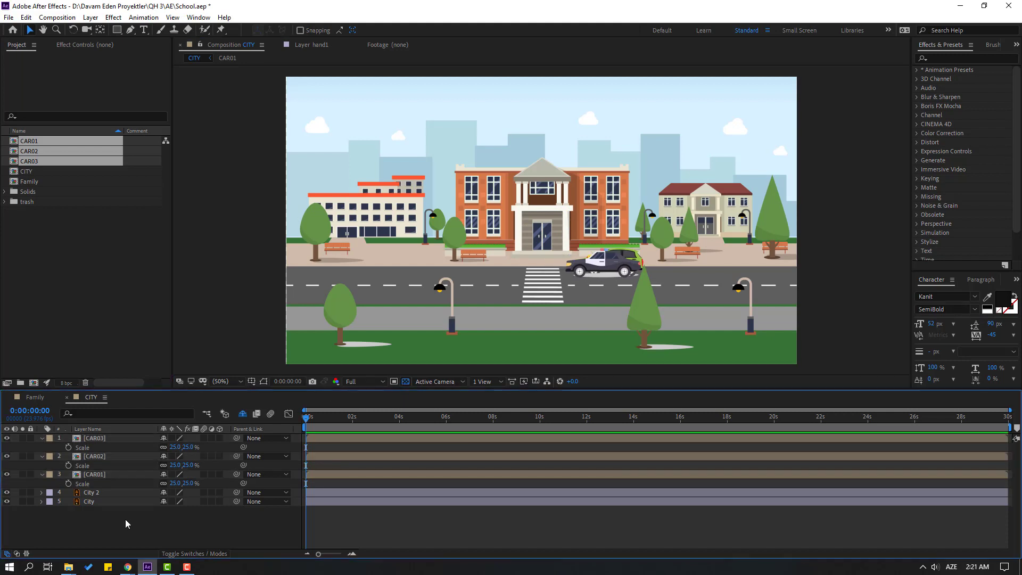
Step: Spread the cars along the road: green left, yellow lower lane, police car right
click(96, 456)
drag(570, 266, 354, 267)
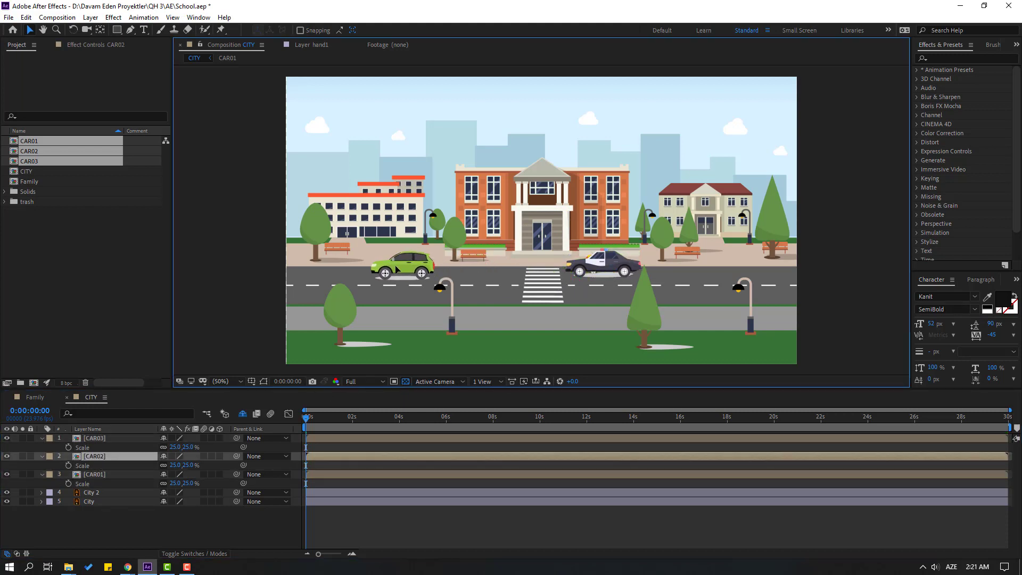
click(96, 474)
drag(597, 270, 505, 297)
drag(443, 298, 494, 299)
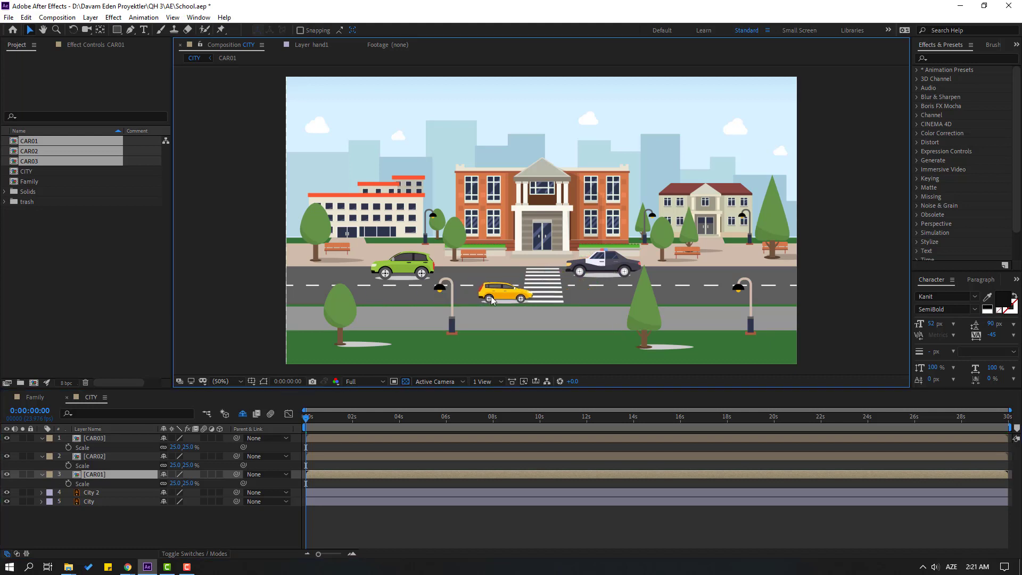
click(96, 438)
drag(608, 265, 698, 269)
click(42, 438)
click(42, 447)
click(41, 456)
click(88, 466)
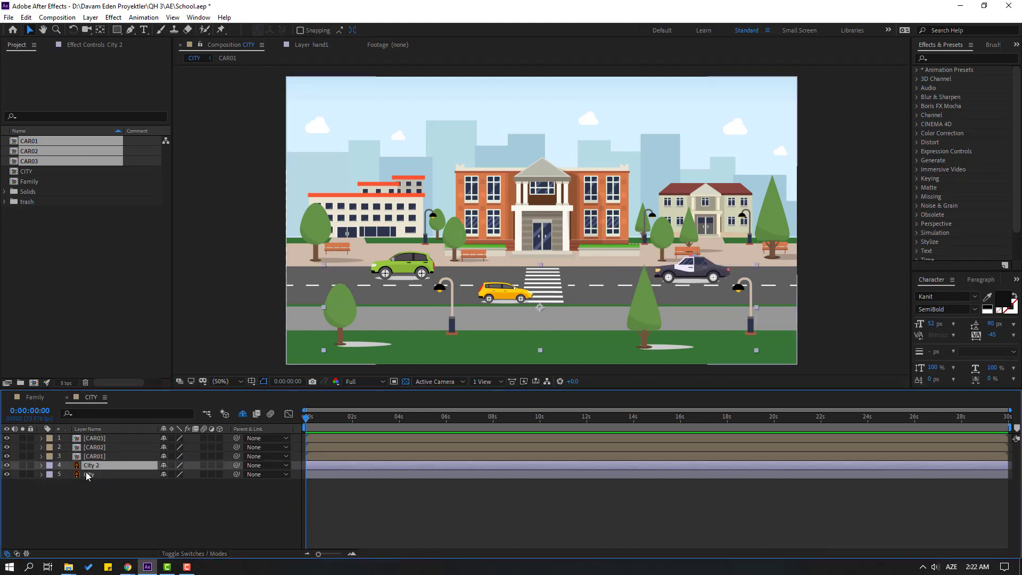
Step: Move City 2 above the car layers and lock it
click(7, 474)
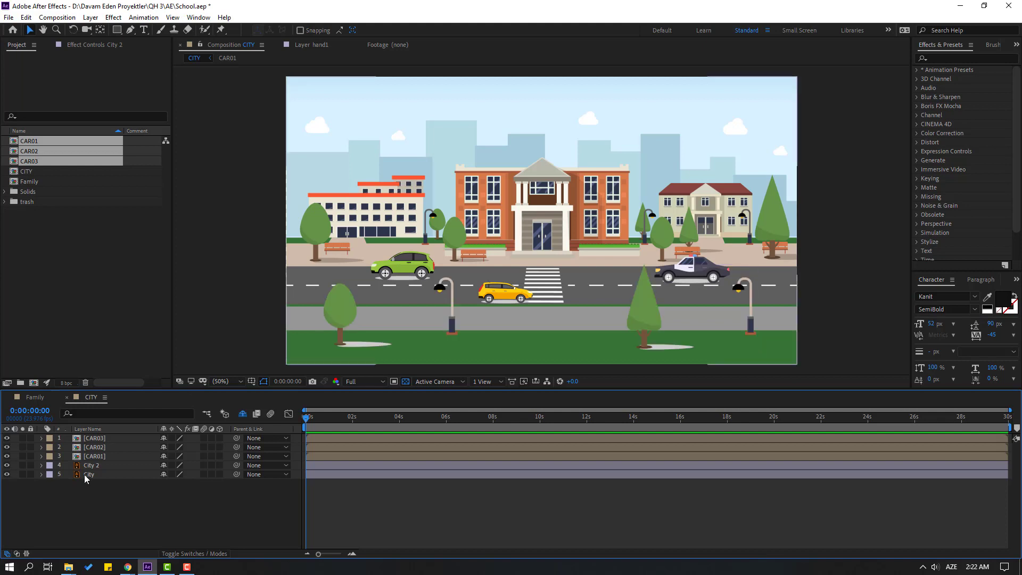
drag(93, 465, 122, 467)
click(90, 438)
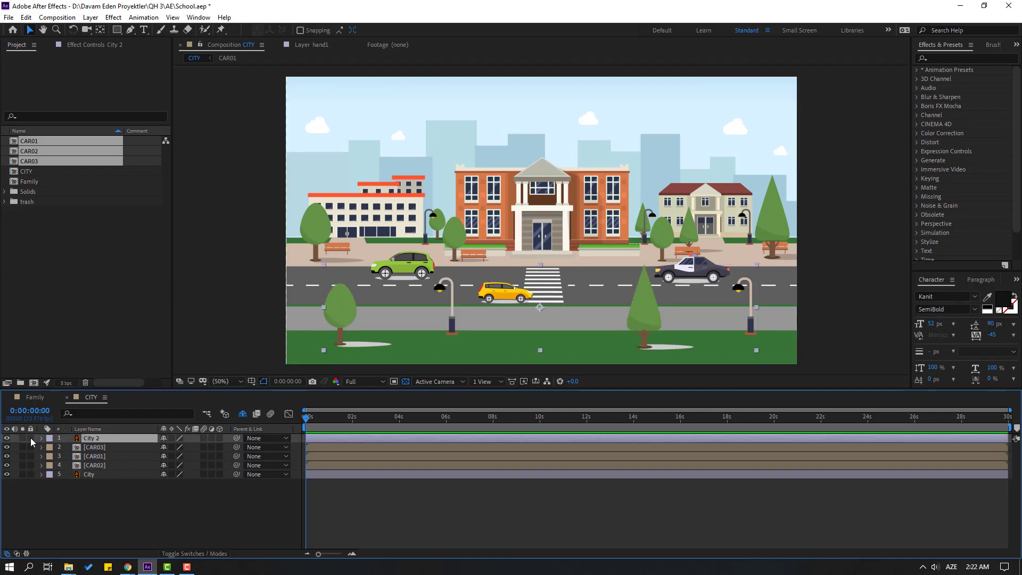
click(31, 439)
Step: Enlarge the yellow taxi CAR01 to 36% scale and shift it slightly left
click(93, 456)
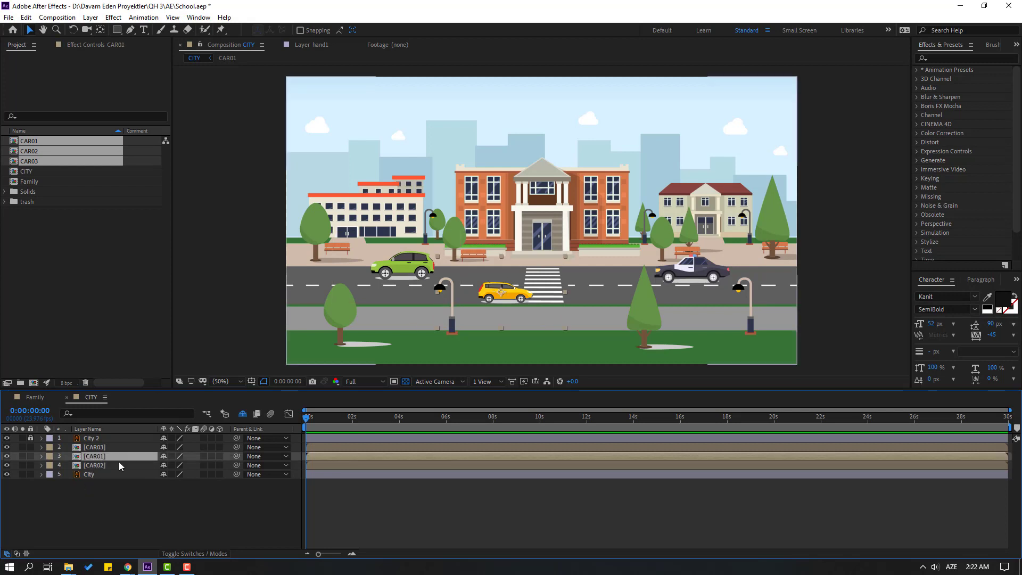
key(s)
drag(172, 465, 184, 465)
drag(505, 305, 472, 306)
click(101, 506)
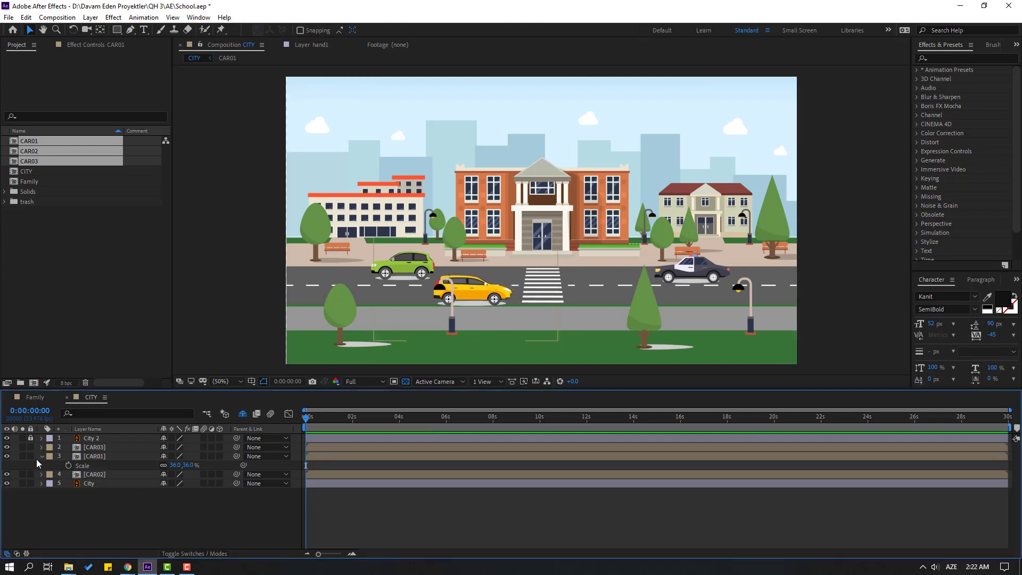
click(41, 456)
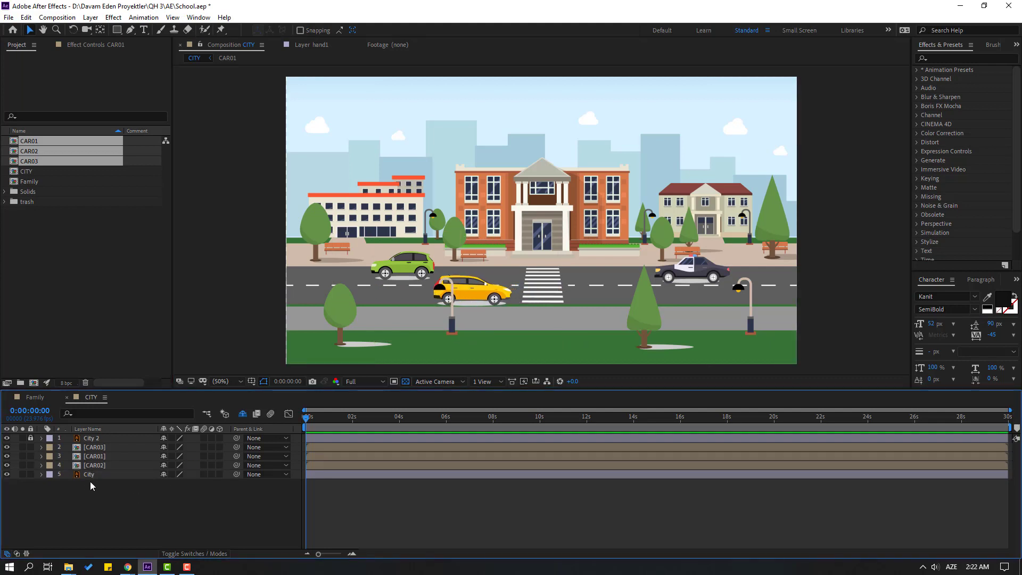
Step: Open the CAR01 precomp and identify the car body layer
double_click(95, 457)
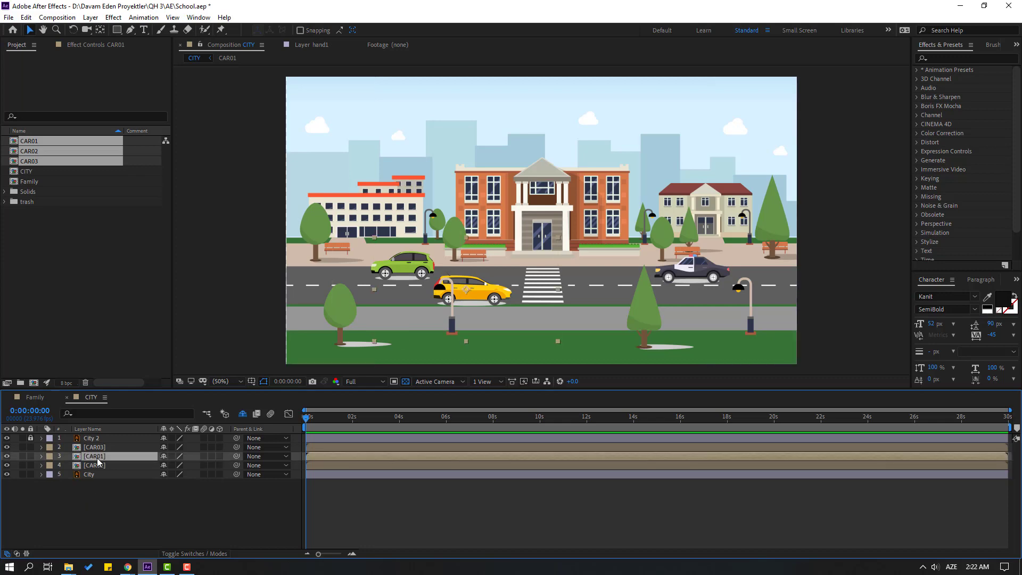
scroll(538, 215, up, 2)
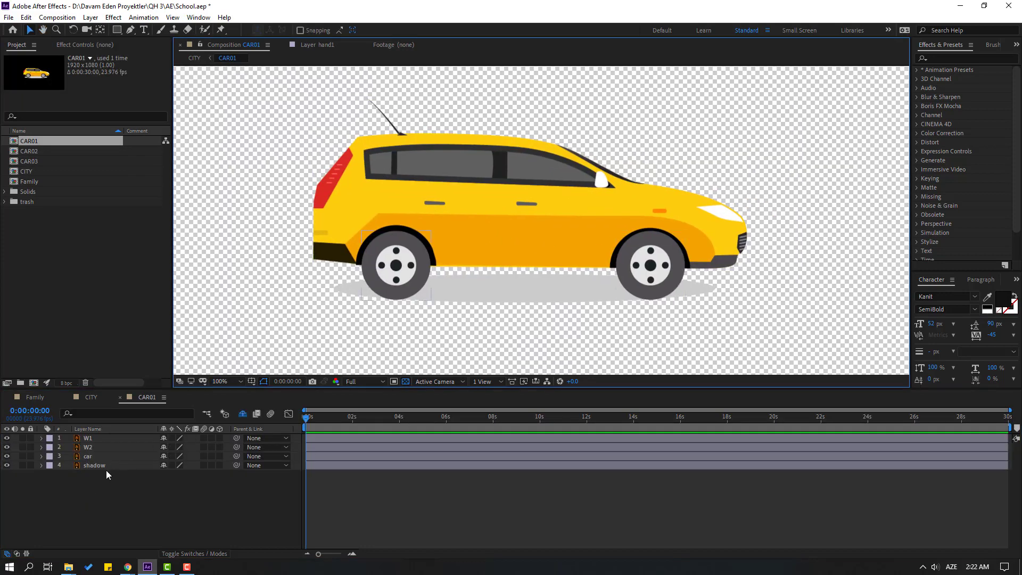
click(14, 459)
click(7, 456)
click(6, 456)
click(6, 456)
click(6, 457)
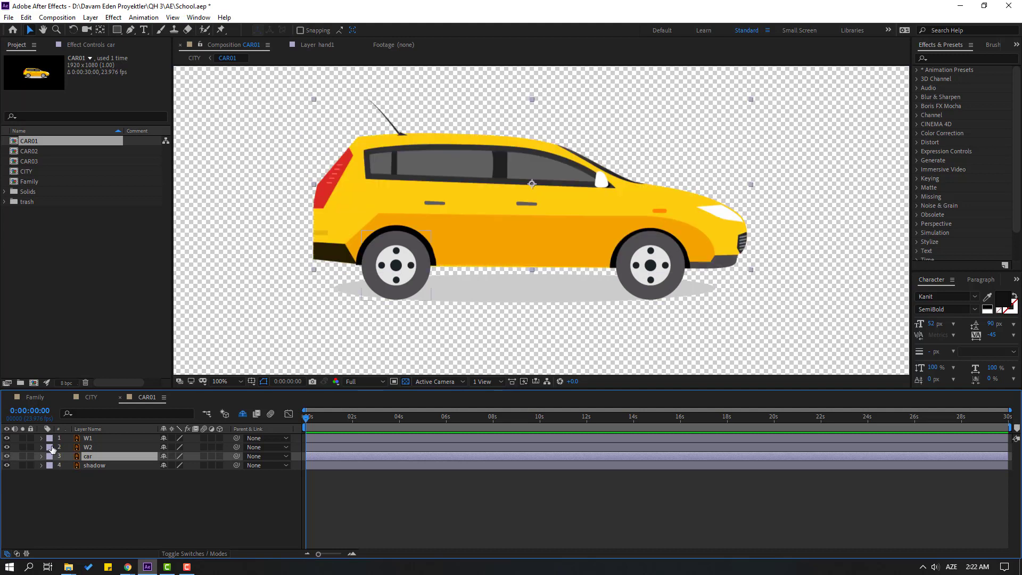
Step: Keyframe the car body's Position at frame 0 (484.3) and lowered at frame 10
key(p)
click(69, 466)
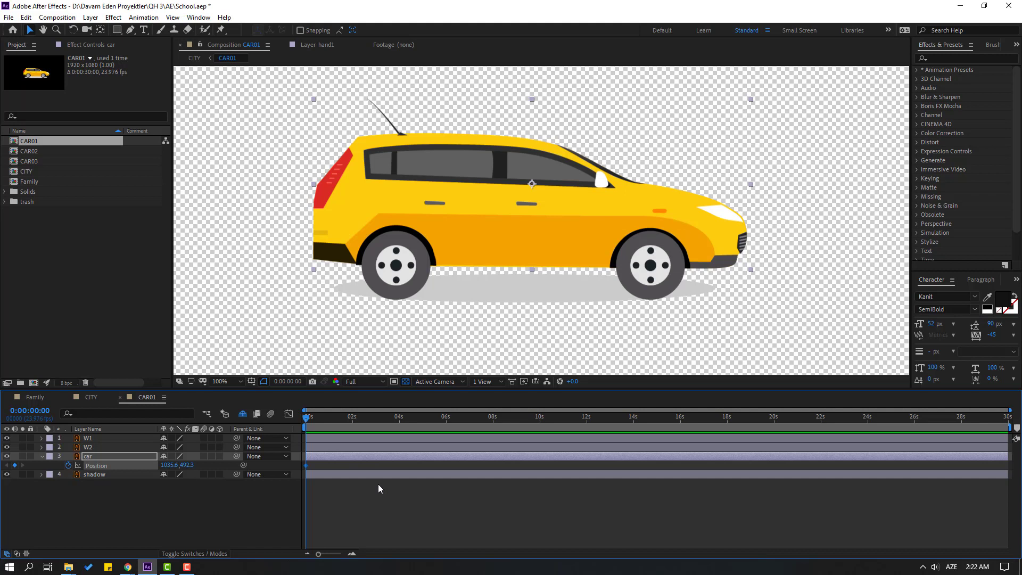
key(shift+Page_Down)
drag(186, 465, 190, 465)
click(190, 465)
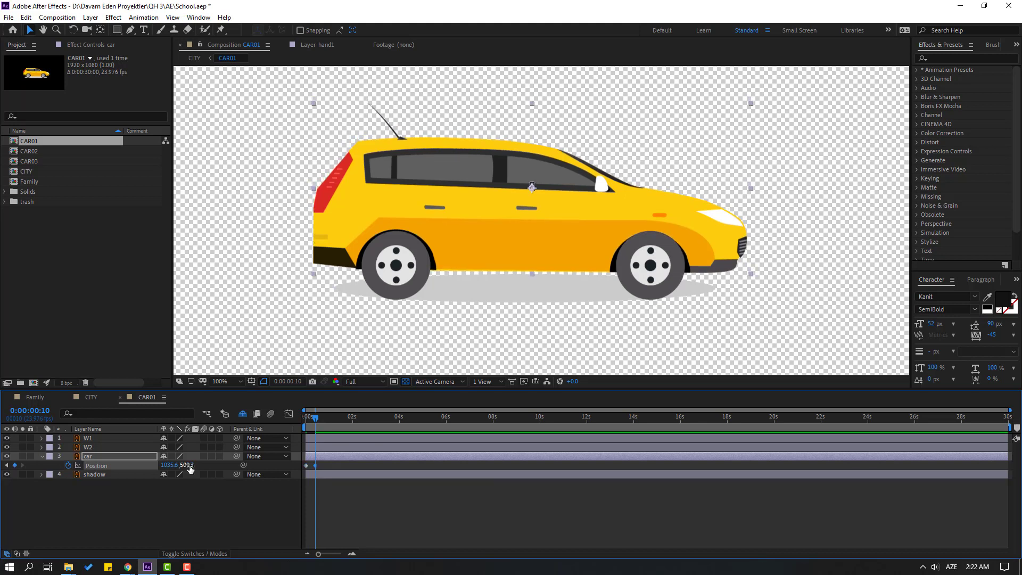
drag(316, 419, 292, 420)
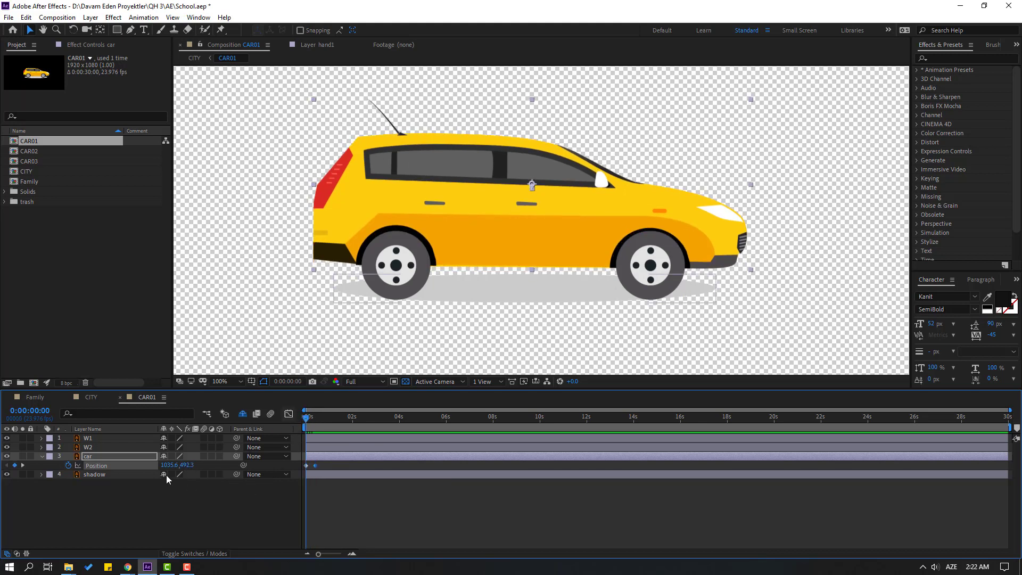
drag(190, 465, 185, 465)
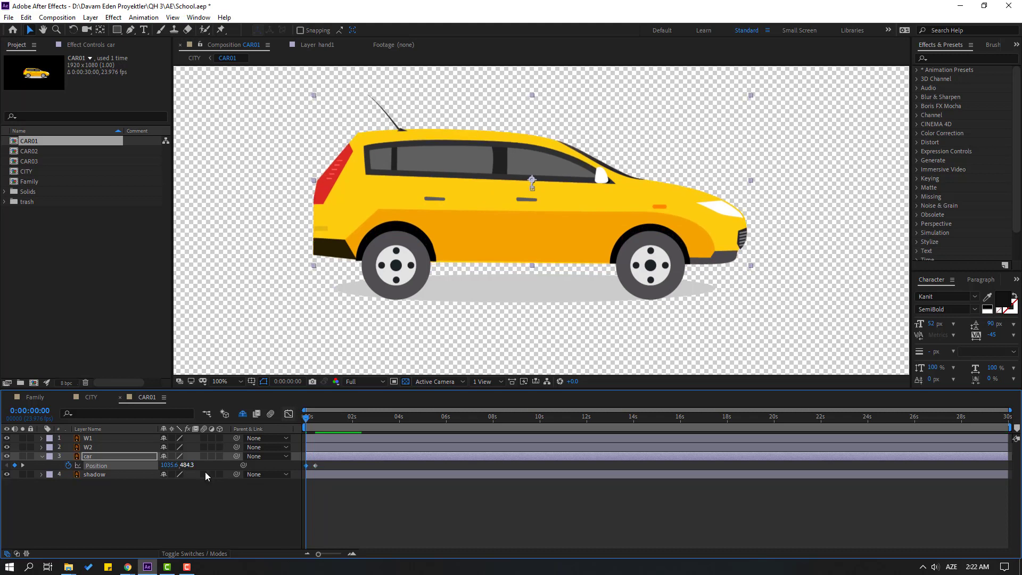
drag(307, 419, 315, 421)
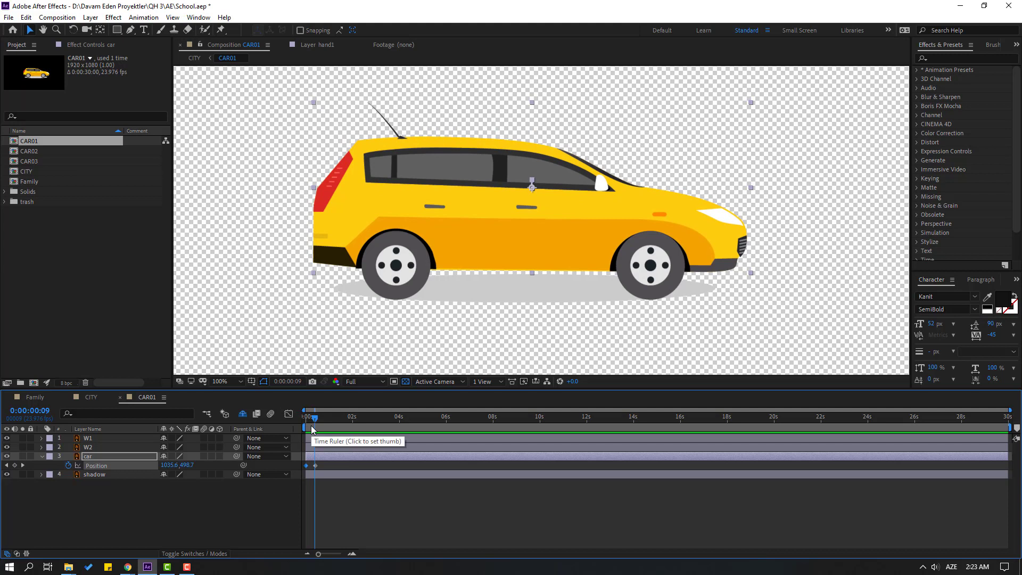
key(shift+Page_Down)
Step: Copy the starting Position keyframe to frame 19 and Easy Ease the position keyframes
click(307, 466)
click(308, 466)
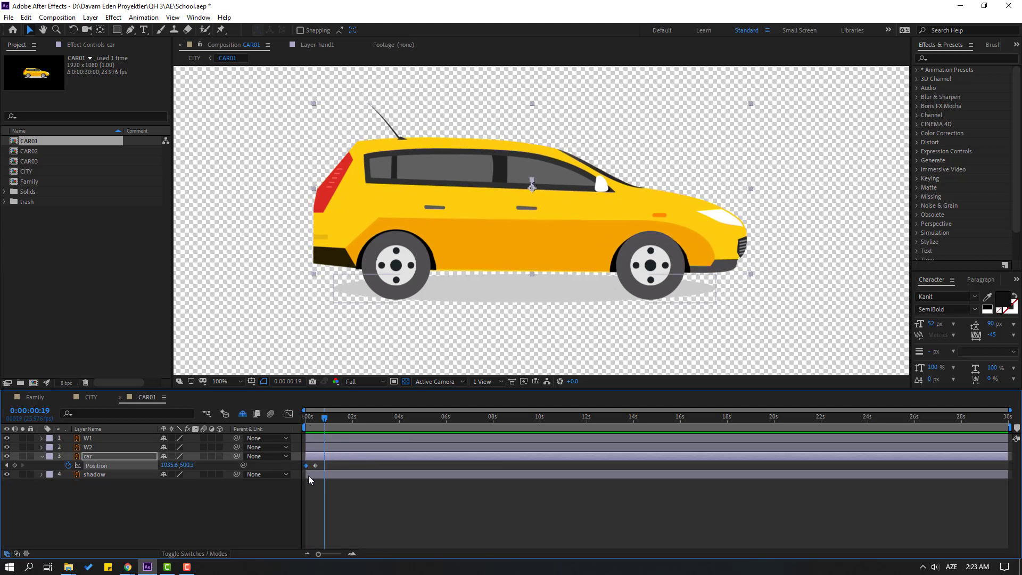
key(shift+Up)
key(Up)
key(Up)
key(Up)
key(Up)
key(Up)
key(Up)
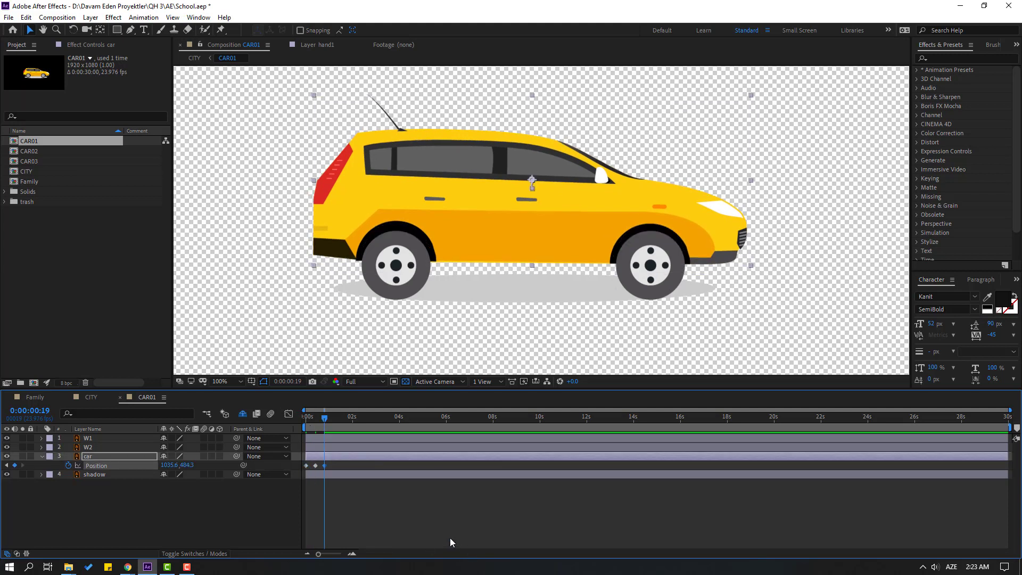
click(426, 525)
key(space)
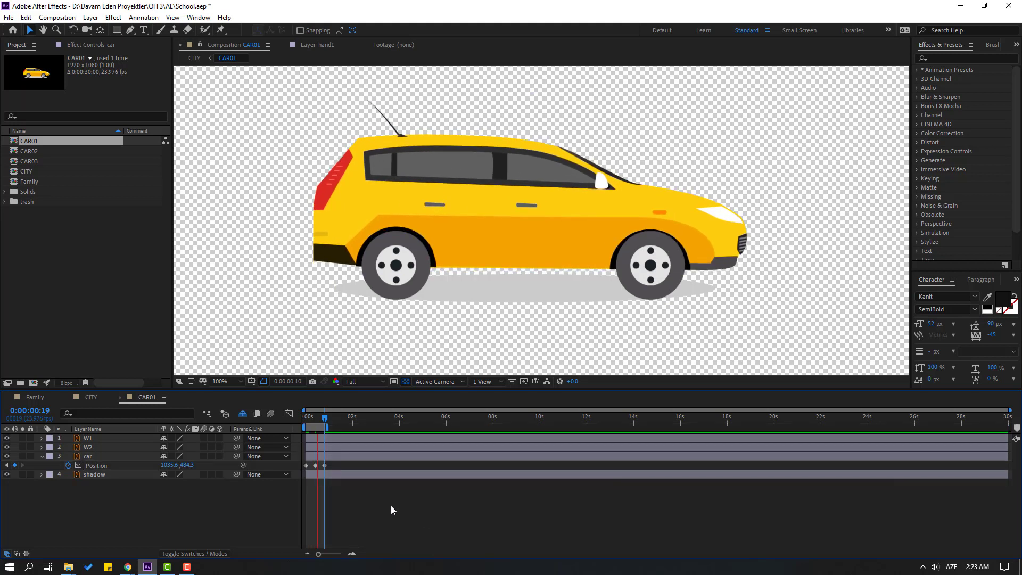
click(299, 468)
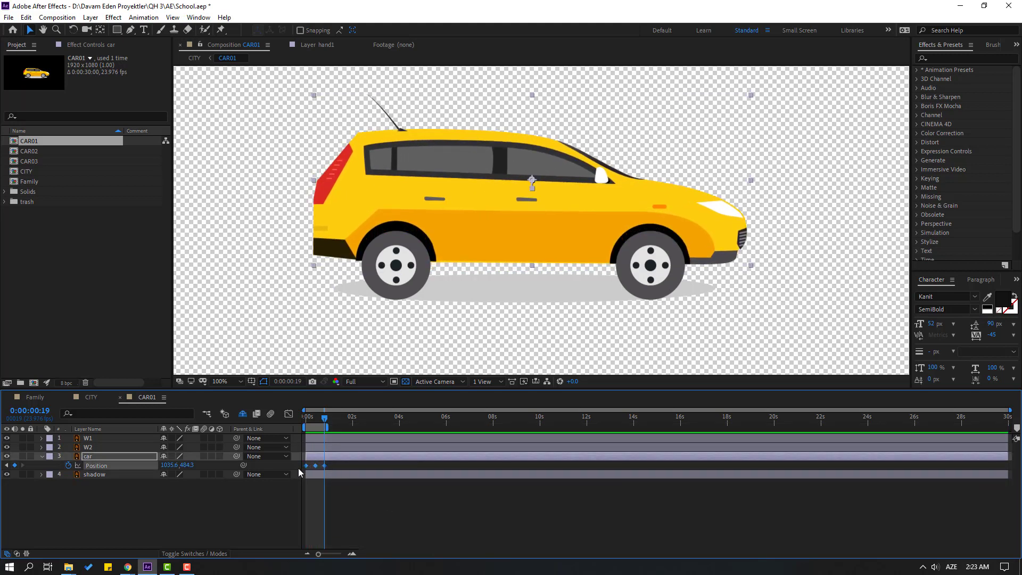
right_click(306, 468)
mouse_move(353, 456)
click(432, 494)
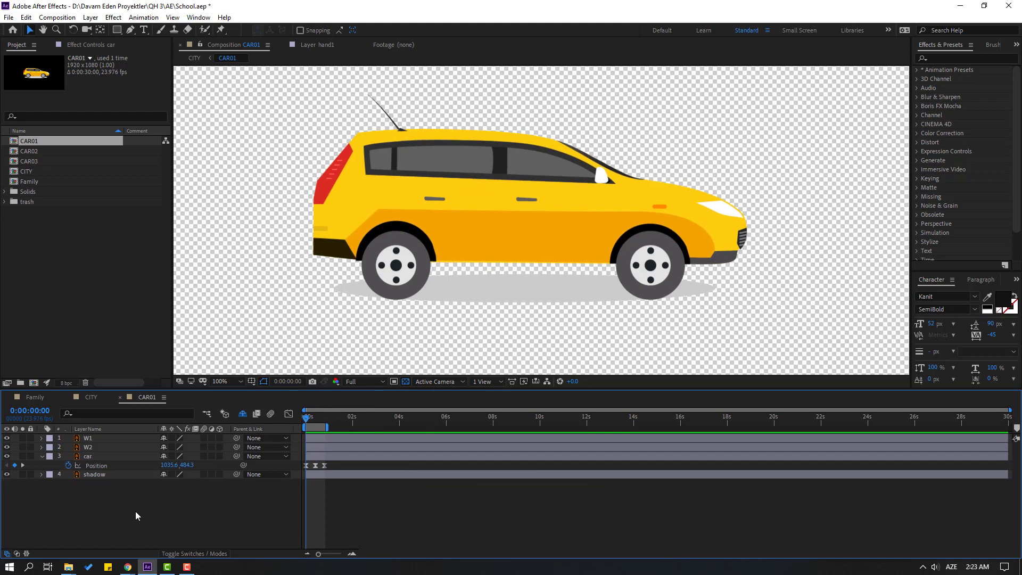
Step: Keyframe the car body's Rotation at -1°, 1° and -1° across the bounce
click(88, 459)
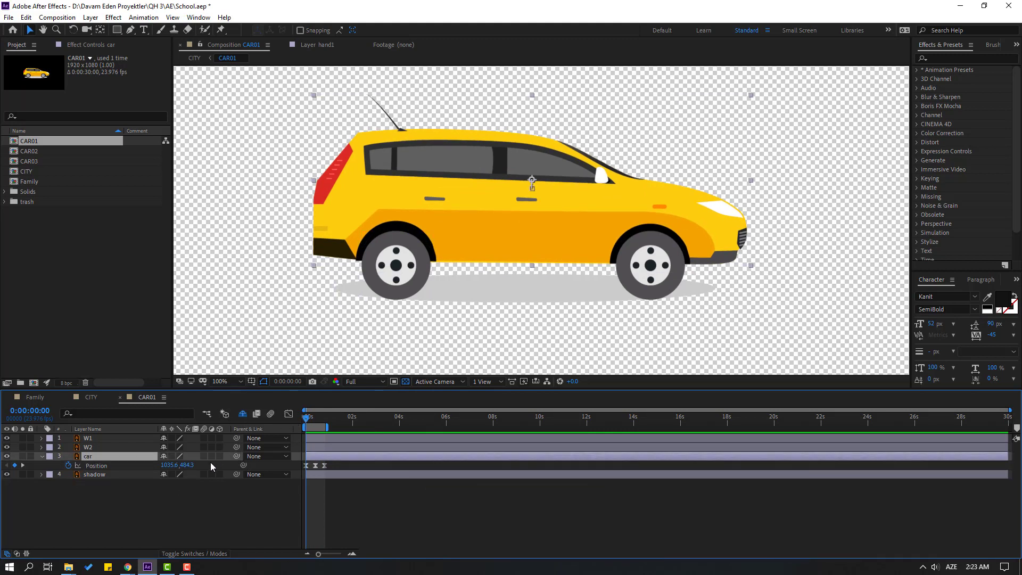
key(shift+r)
click(68, 475)
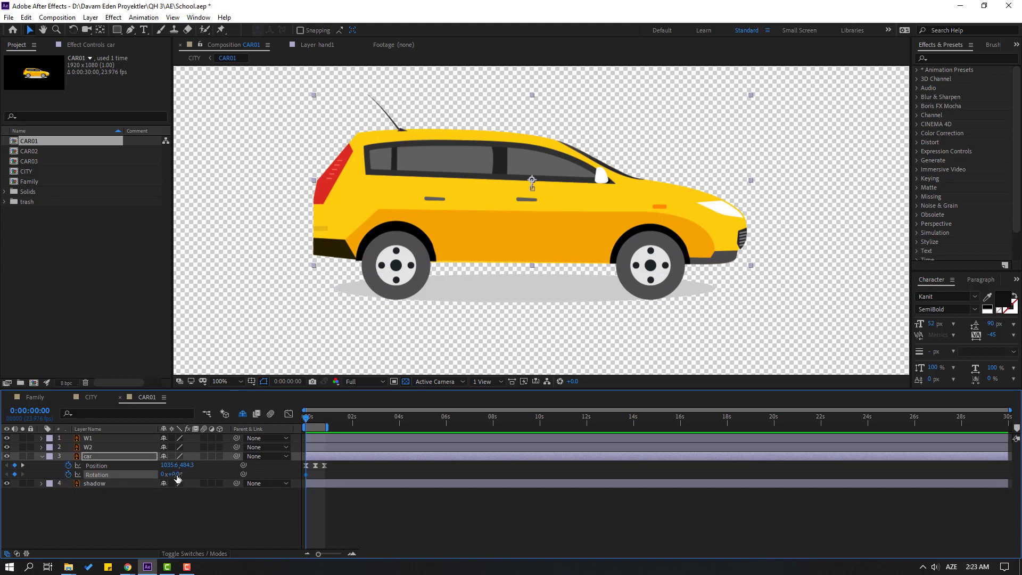
text(-1)
key(Return)
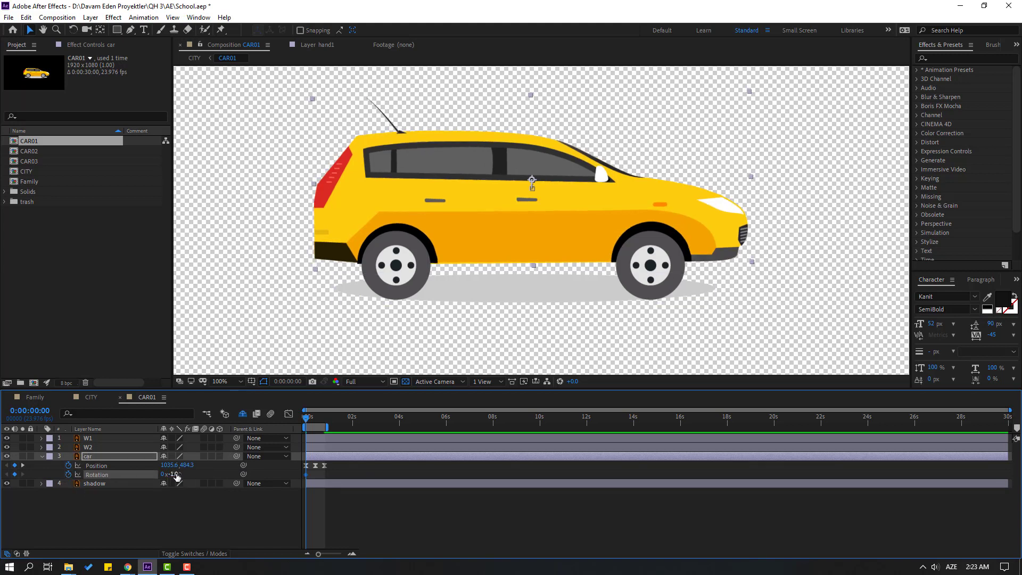
key(space)
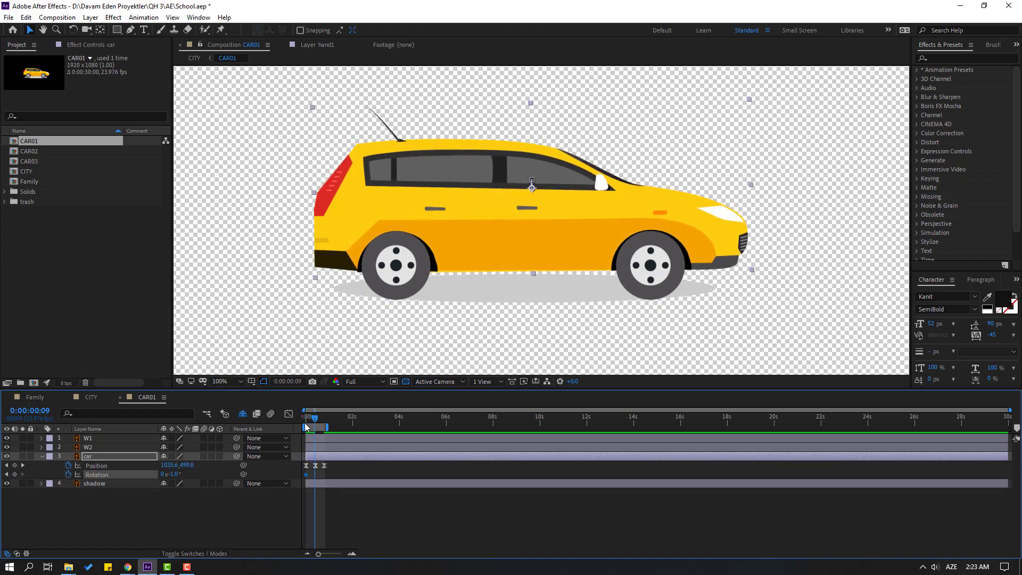
text(1)
key(Return)
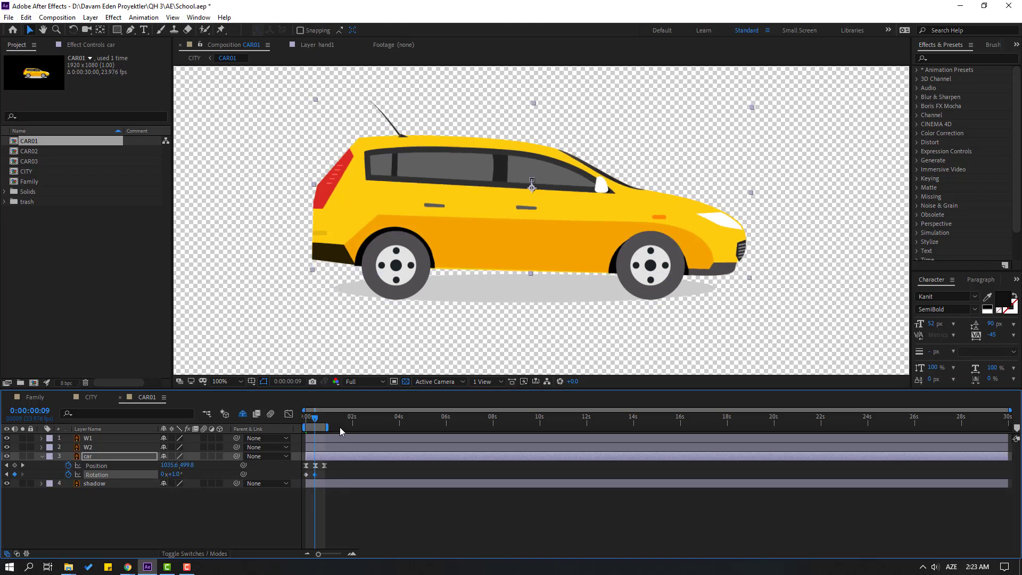
drag(318, 421, 324, 420)
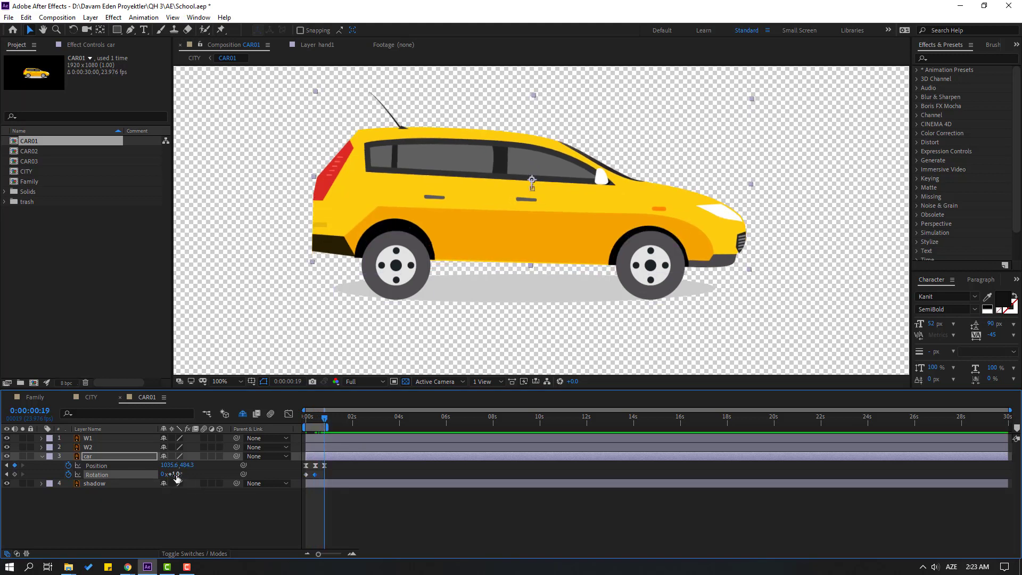
text(-1)
key(Return)
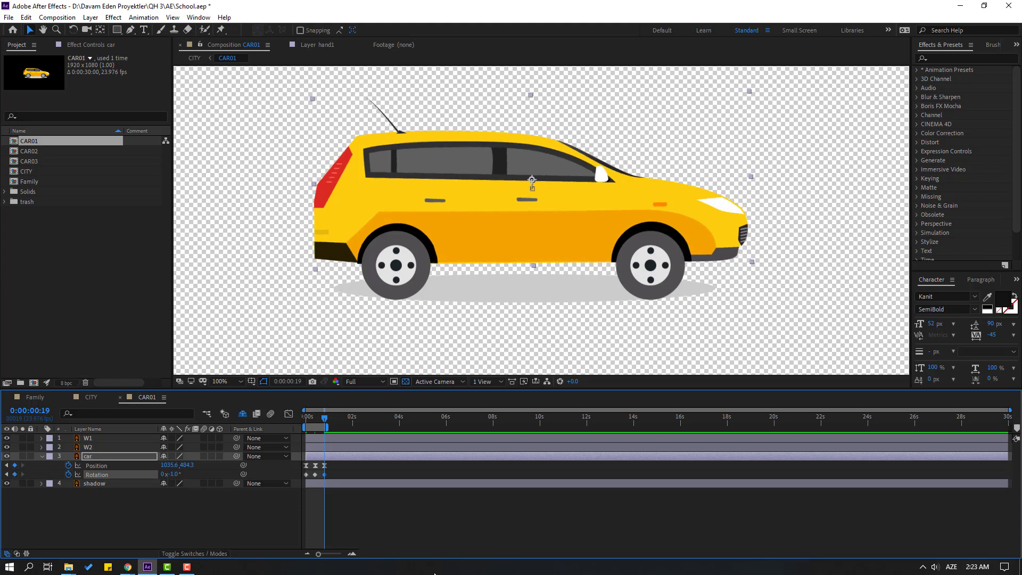
Step: Apply Easy Ease to the three rotation keyframes and preview the car's motion
click(463, 517)
key(space)
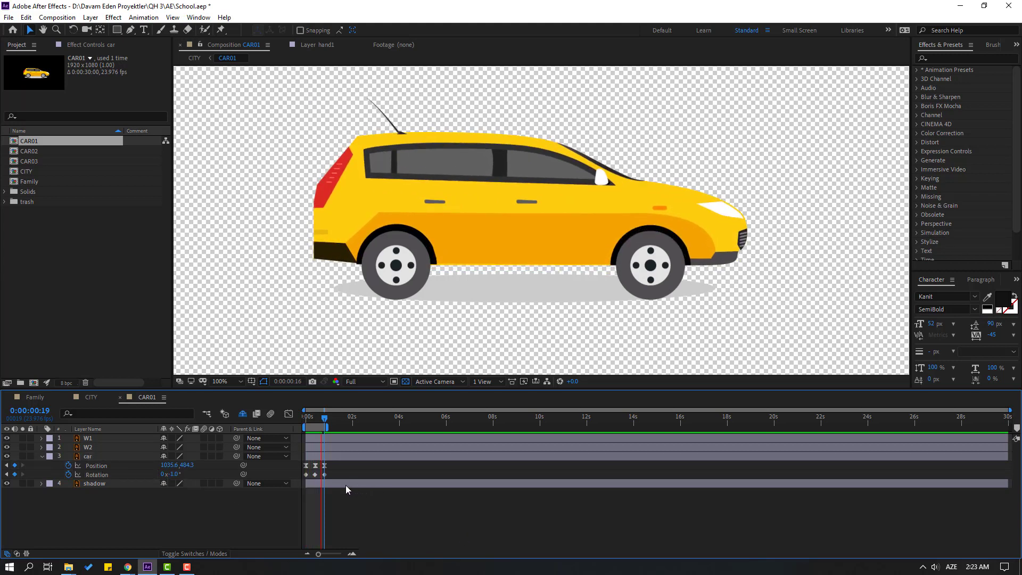
drag(333, 469, 309, 481)
right_click(306, 481)
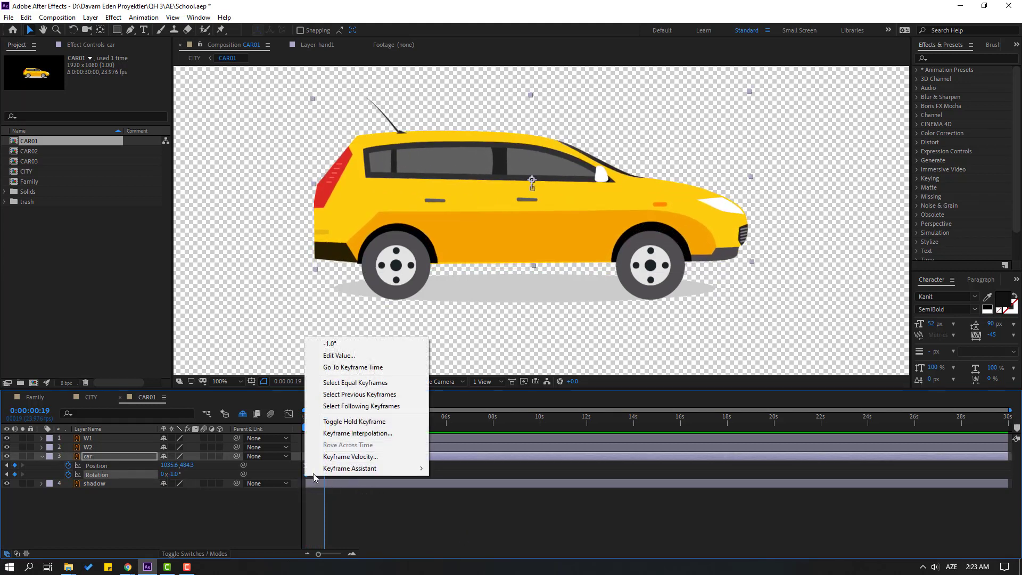
mouse_move(346, 467)
click(442, 398)
key(space)
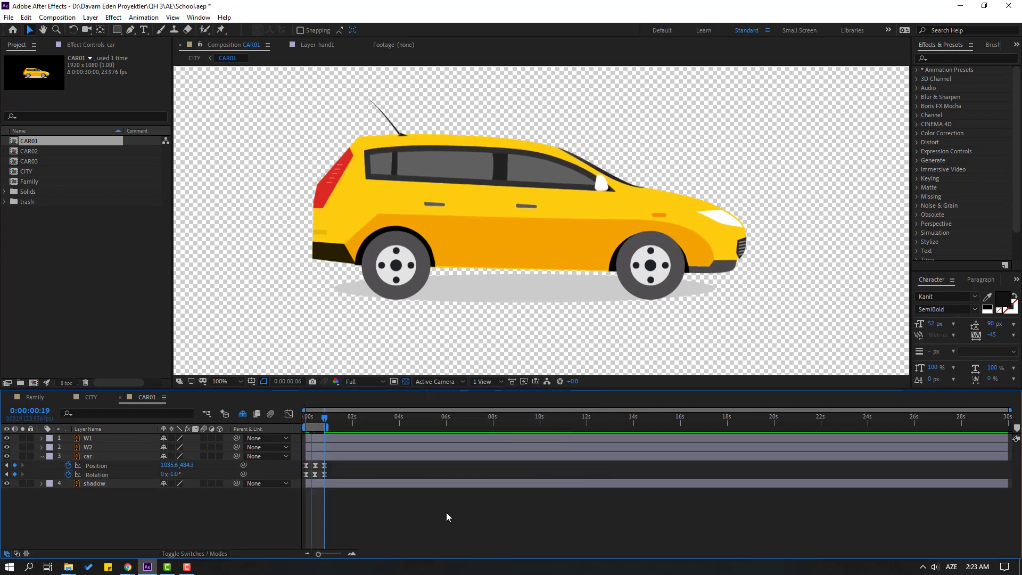
scroll(417, 283, down, 2)
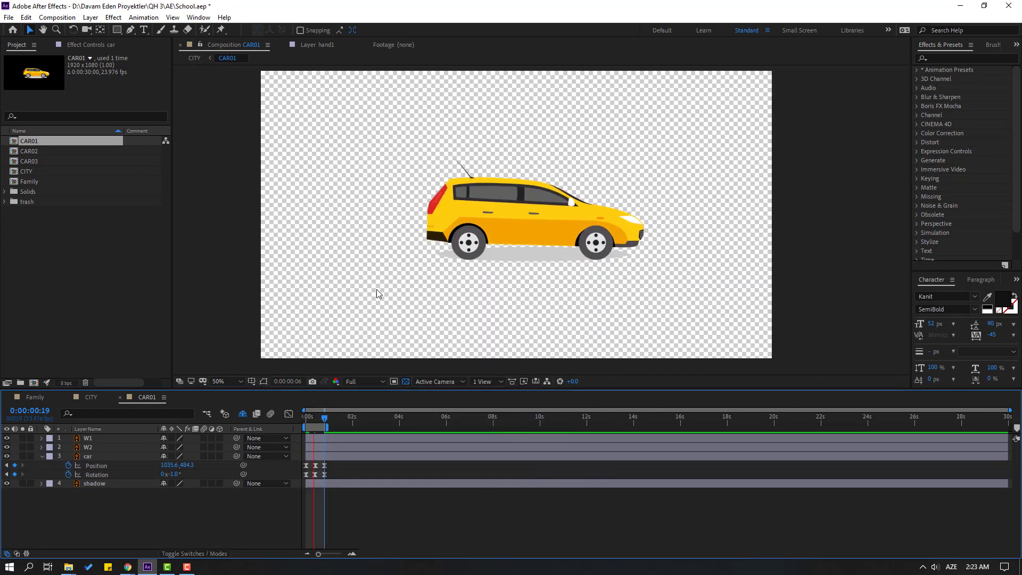
scroll(376, 289, down, 2)
scroll(394, 282, up, 4)
key(space)
Step: Keyframe W1 and W2 Rotation from 0s to five full turns at about 20s
click(89, 439)
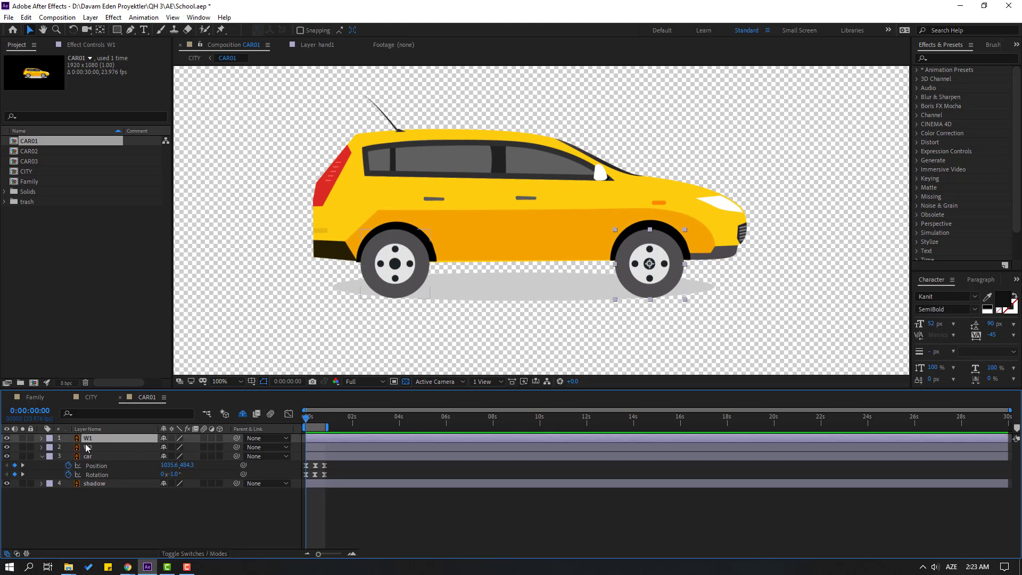
ctrl+click(90, 448)
key(r)
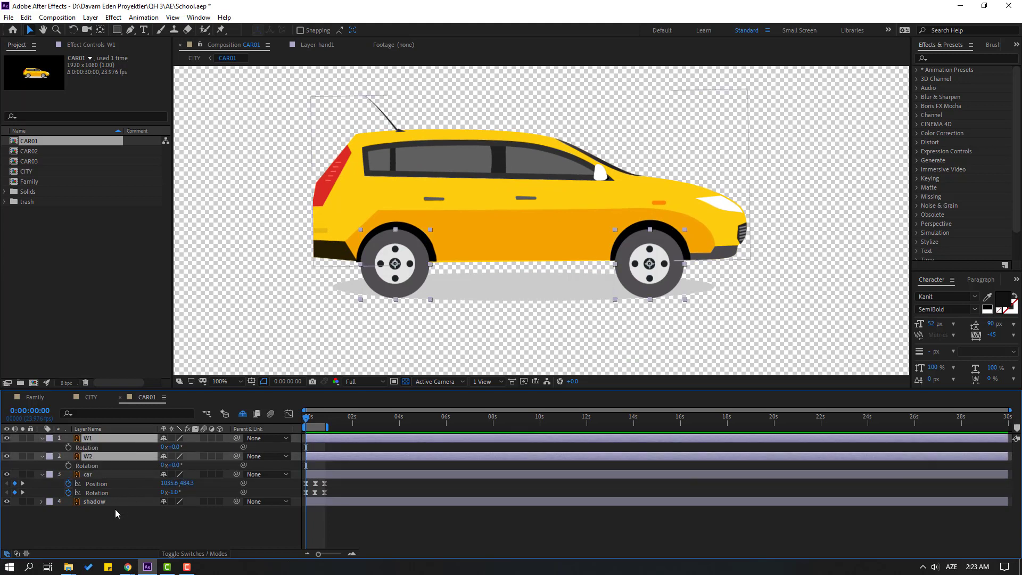
click(68, 448)
click(765, 421)
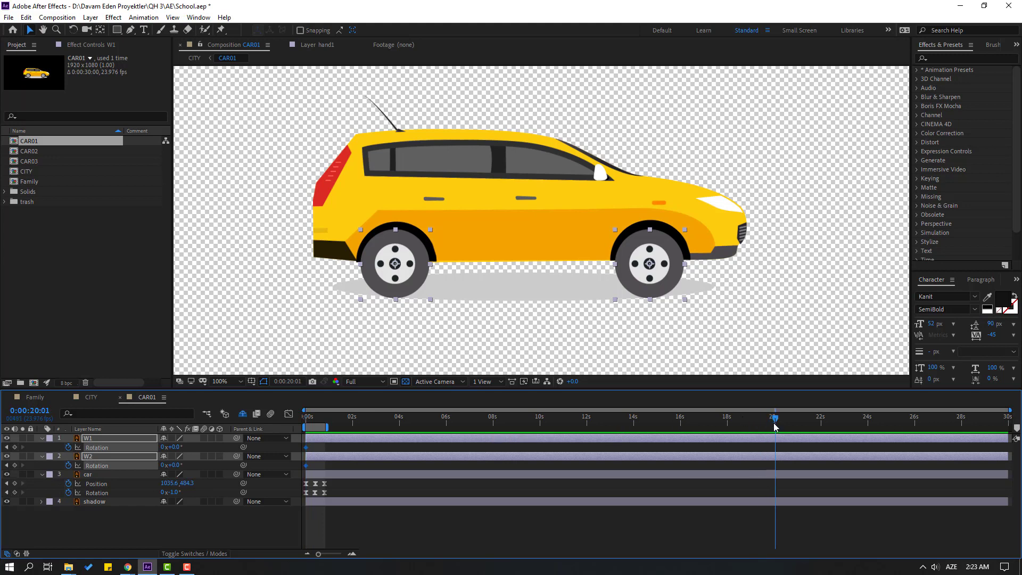
click(196, 508)
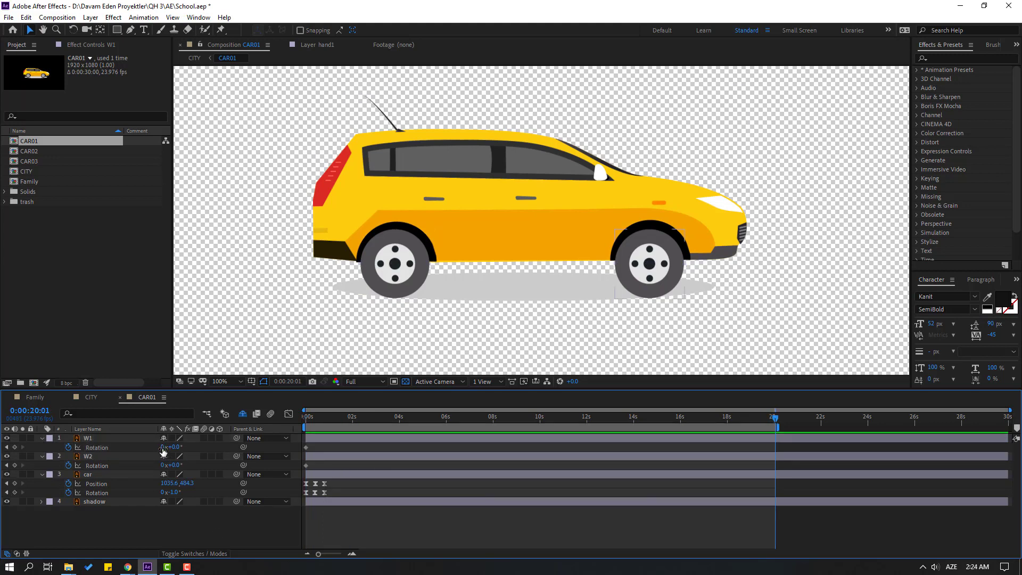
key(Return)
click(162, 465)
text(5)
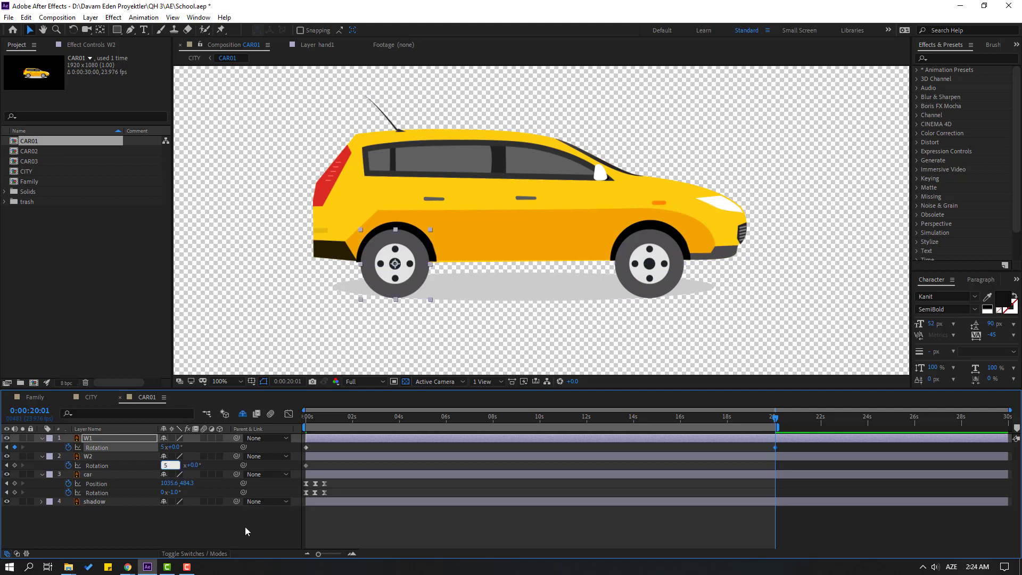
key(Return)
key(space)
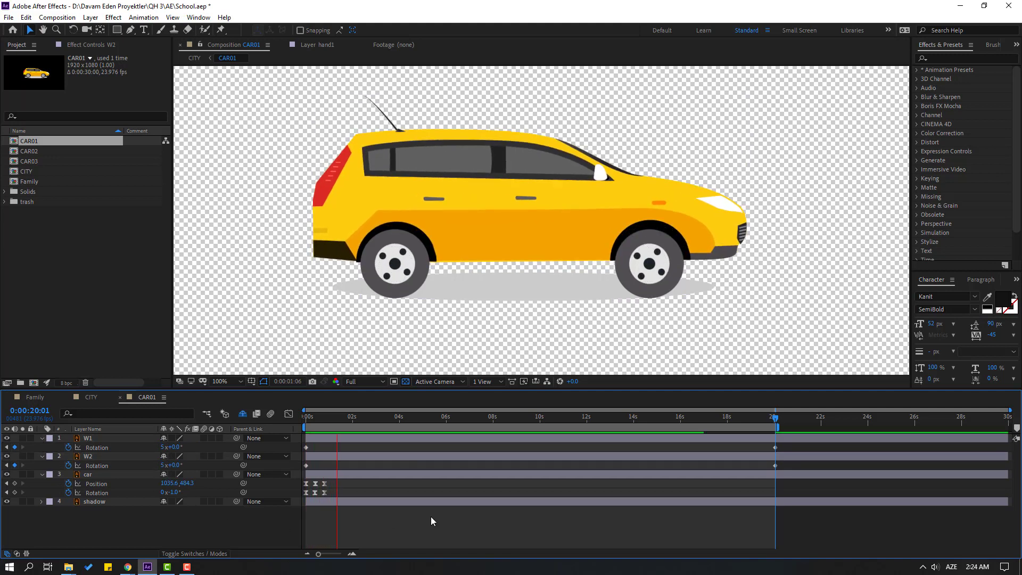
key(space)
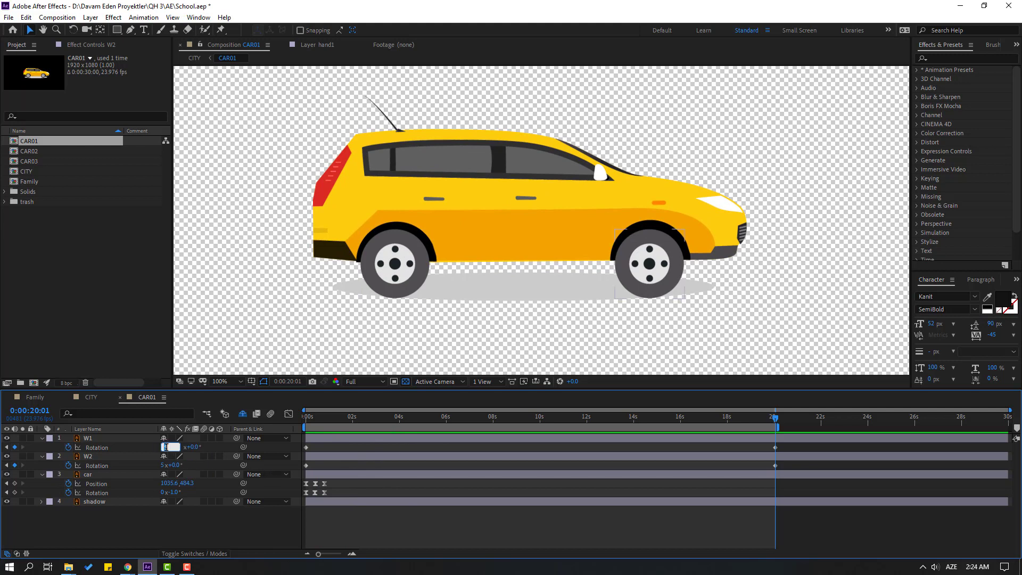
Step: Raise both wheels' end rotation to 25 revolutions and preview the spin
key(Return)
click(162, 466)
text(25)
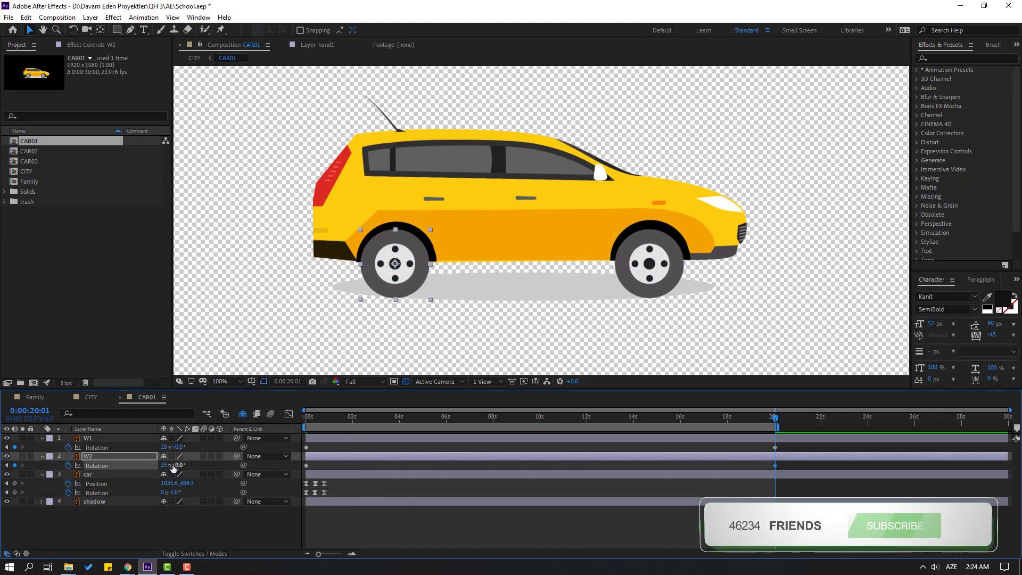
key(Return)
key(space)
key(space)
click(178, 471)
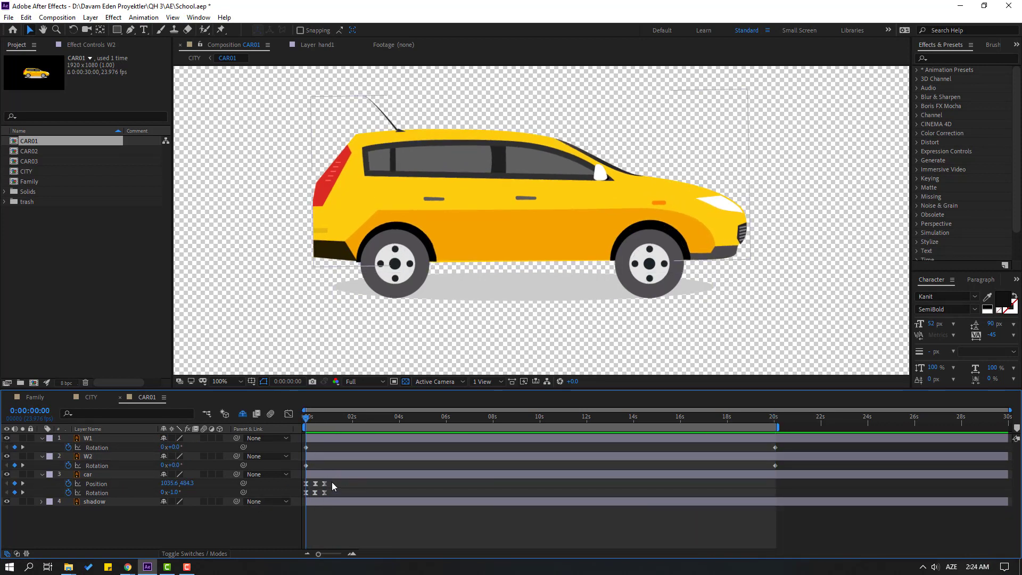
Step: Add a loopOutDuration expression to the car body's Position and preview the looping movement
drag(337, 481, 314, 486)
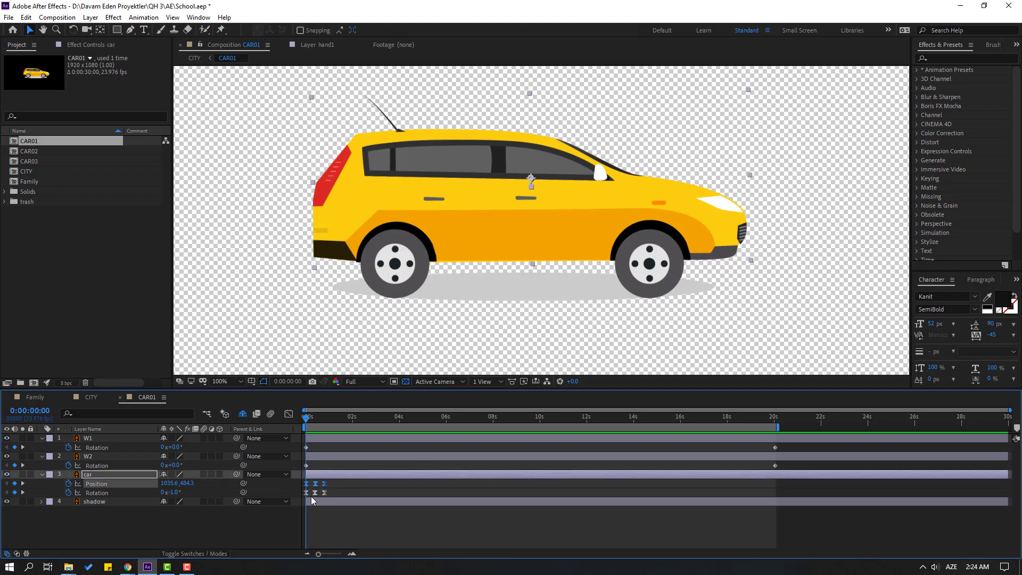
alt+click(68, 484)
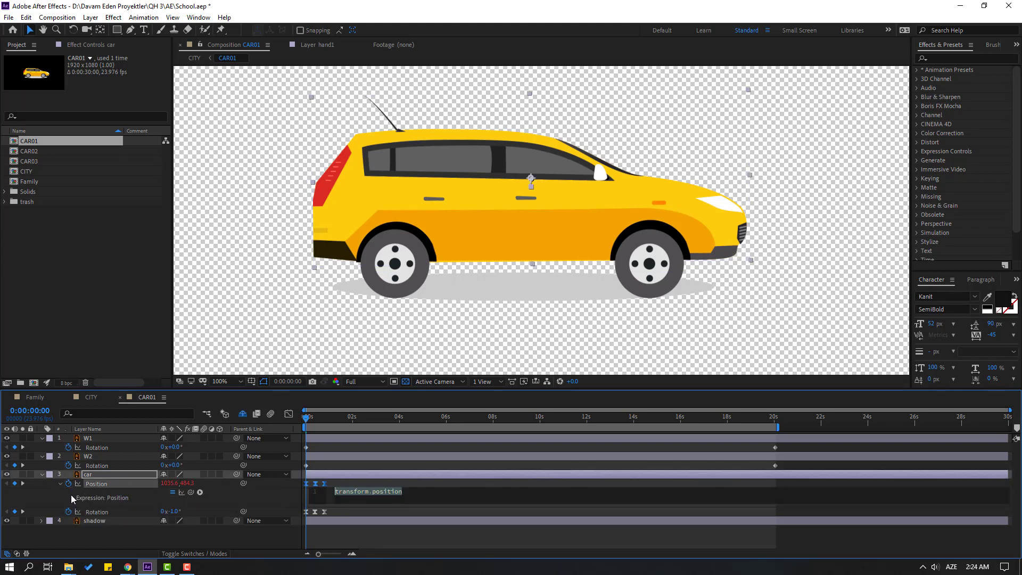
click(201, 493)
mouse_move(291, 438)
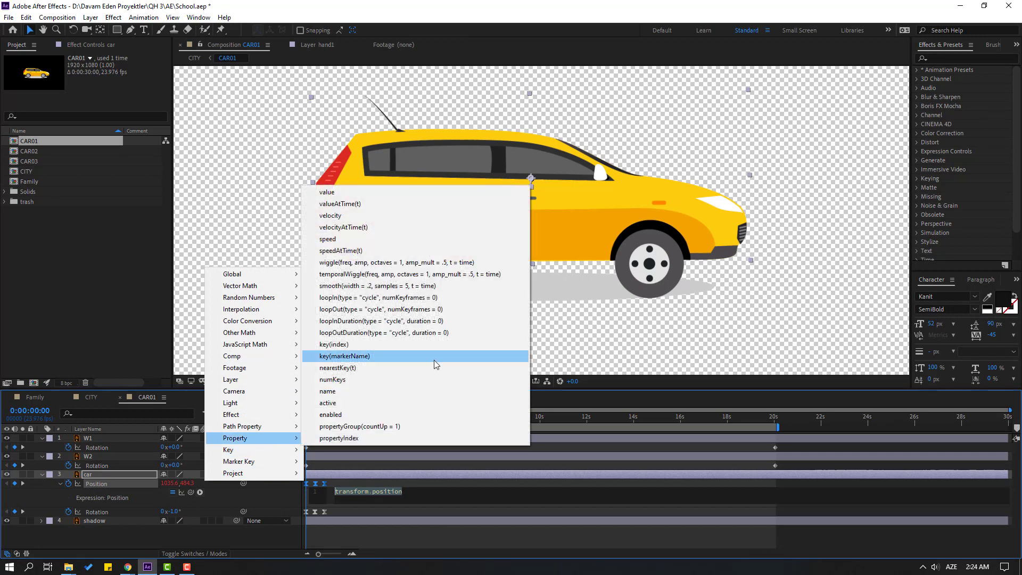
click(347, 333)
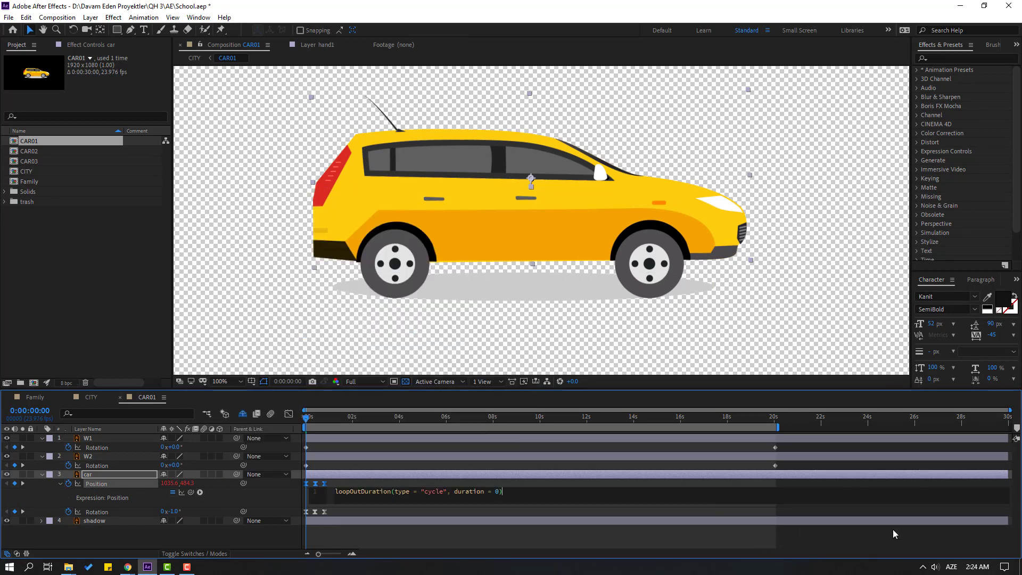
click(860, 542)
key(space)
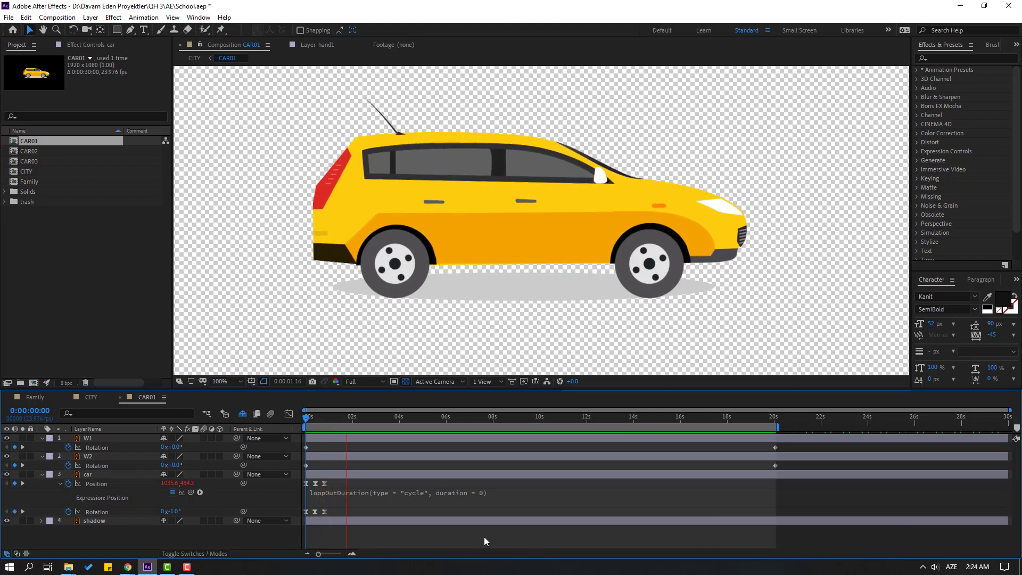
click(123, 483)
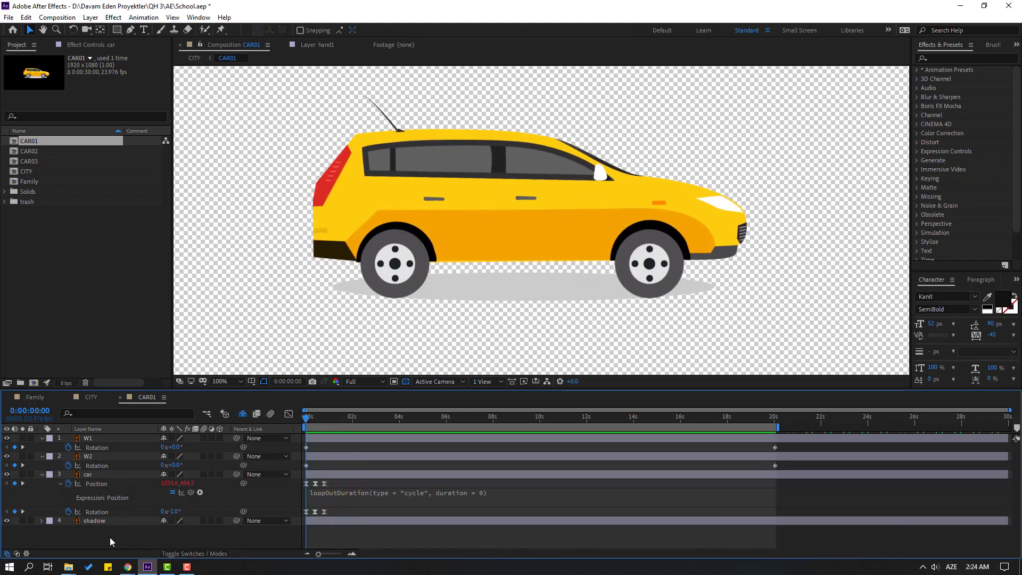
Step: Add a loopOutDuration expression to the car body's Rotation and preview the rocking
alt+click(69, 512)
click(200, 521)
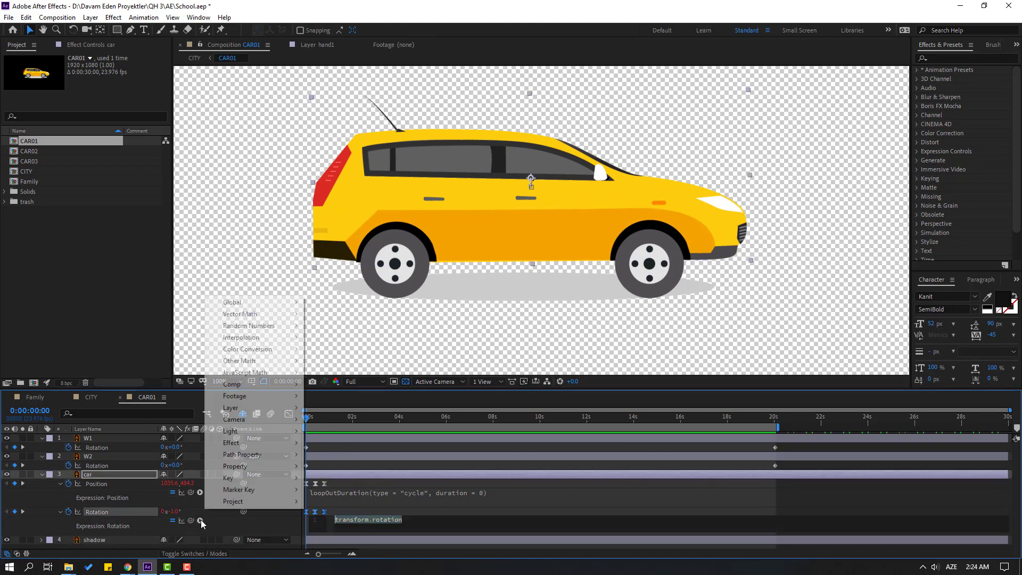
mouse_move(269, 466)
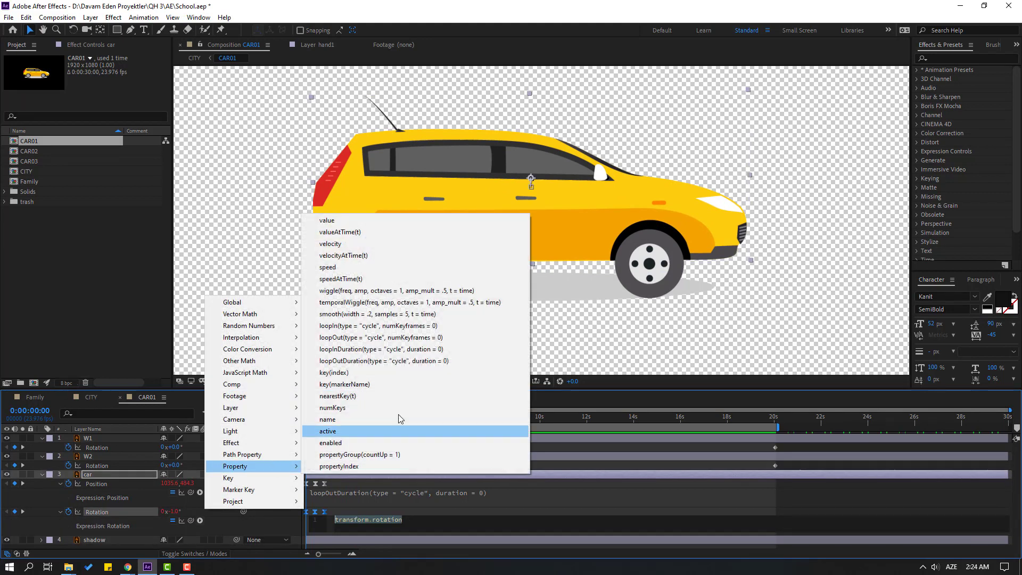
click(395, 360)
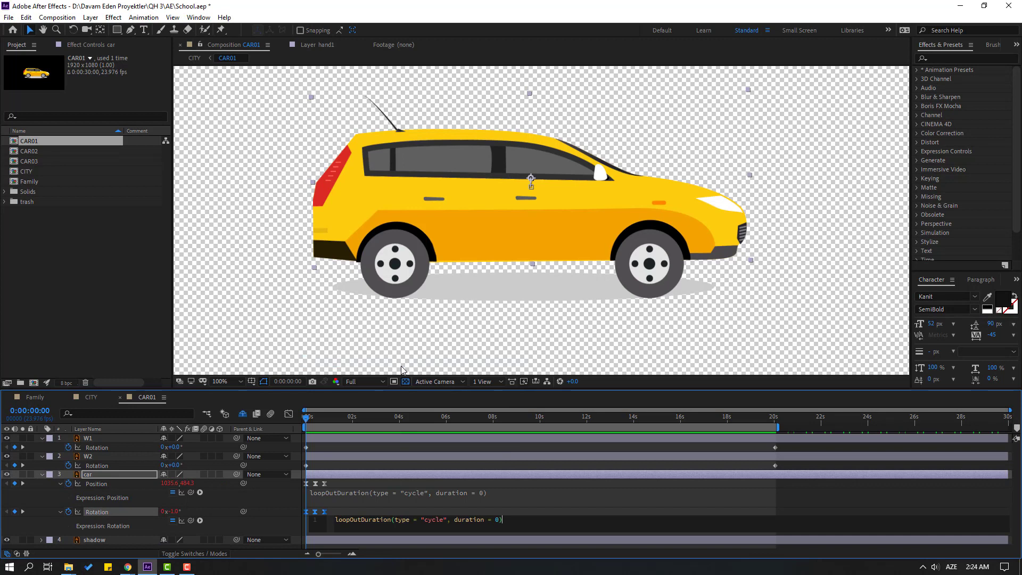
click(969, 513)
key(space)
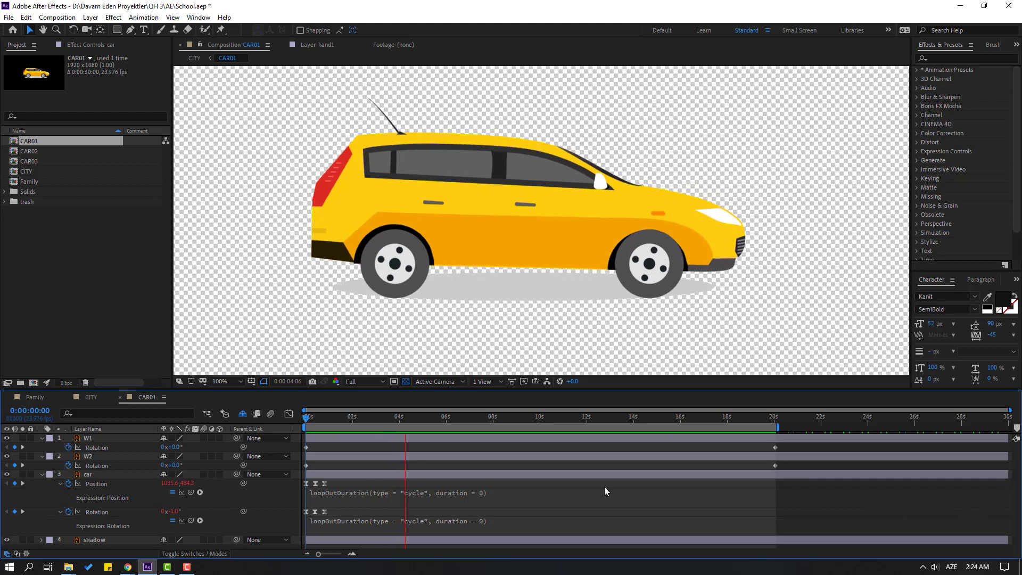
Step: Collapse the car, W2 and W1 layers, delete the shadow layer, and return to CITY
click(42, 474)
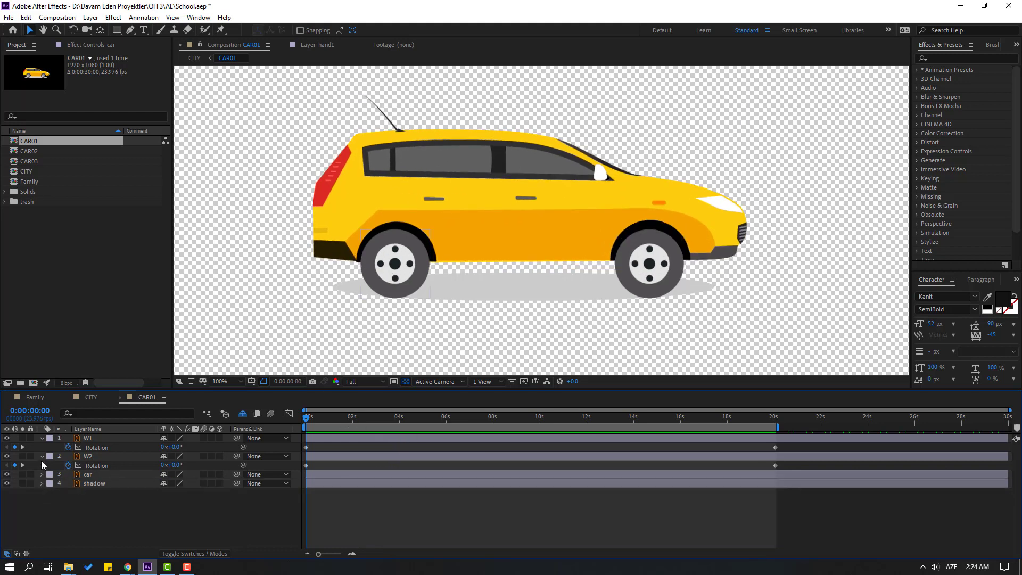
click(41, 456)
click(42, 438)
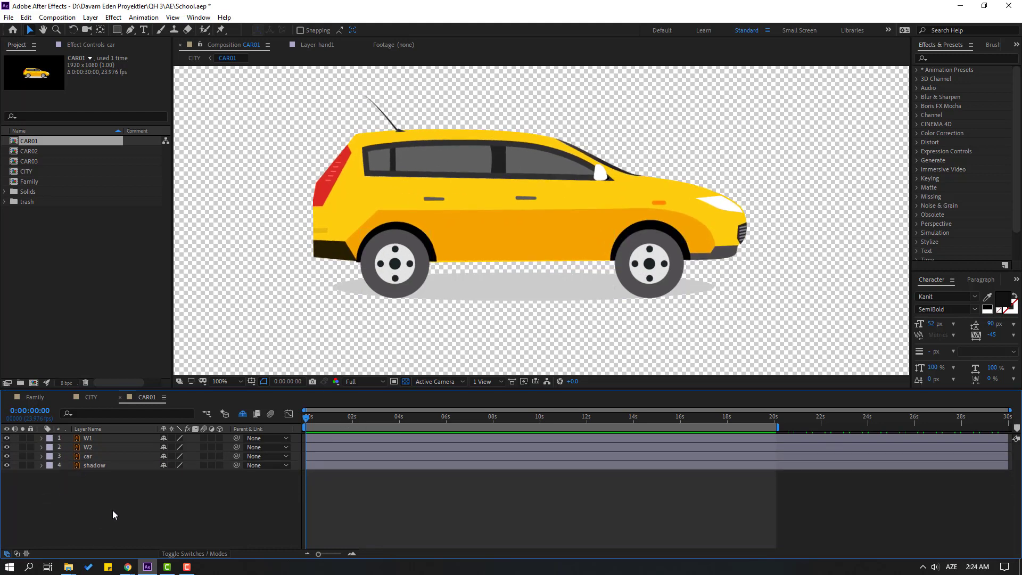
click(112, 464)
key(Delete)
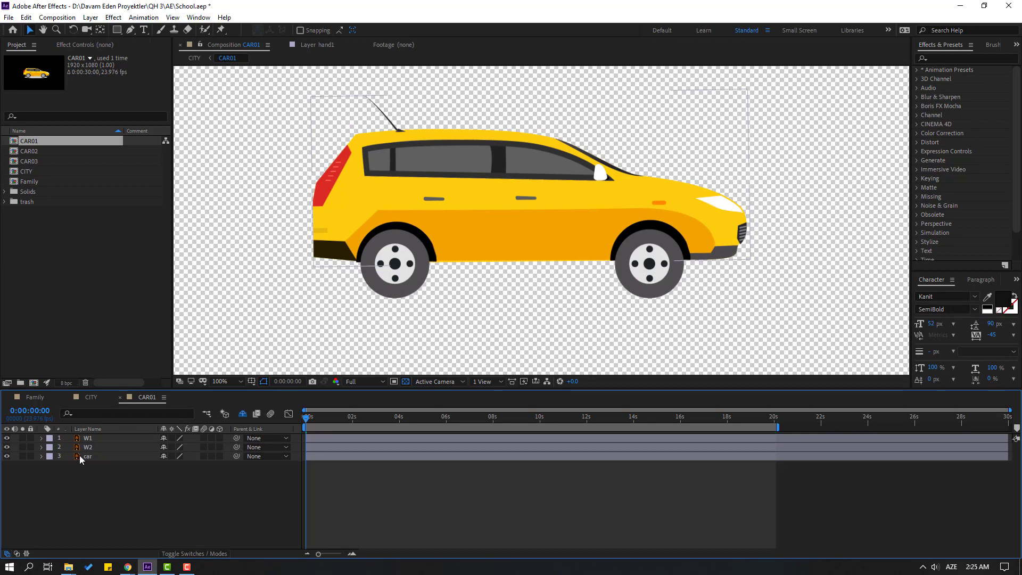
click(91, 399)
Step: End the work area at 19:23 and trim the CITY comp to the work area
click(420, 525)
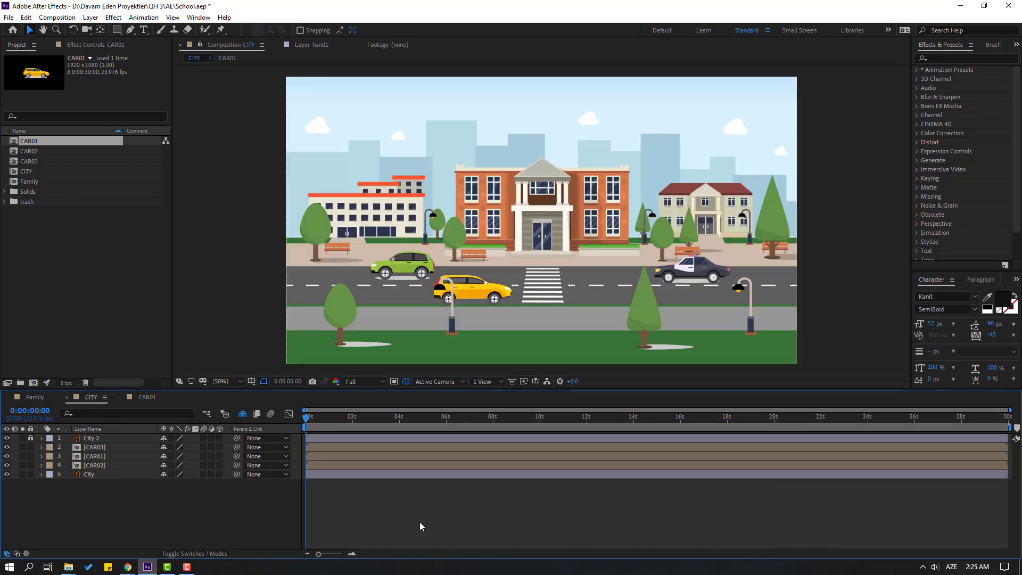
key(space)
click(779, 420)
drag(781, 423, 774, 426)
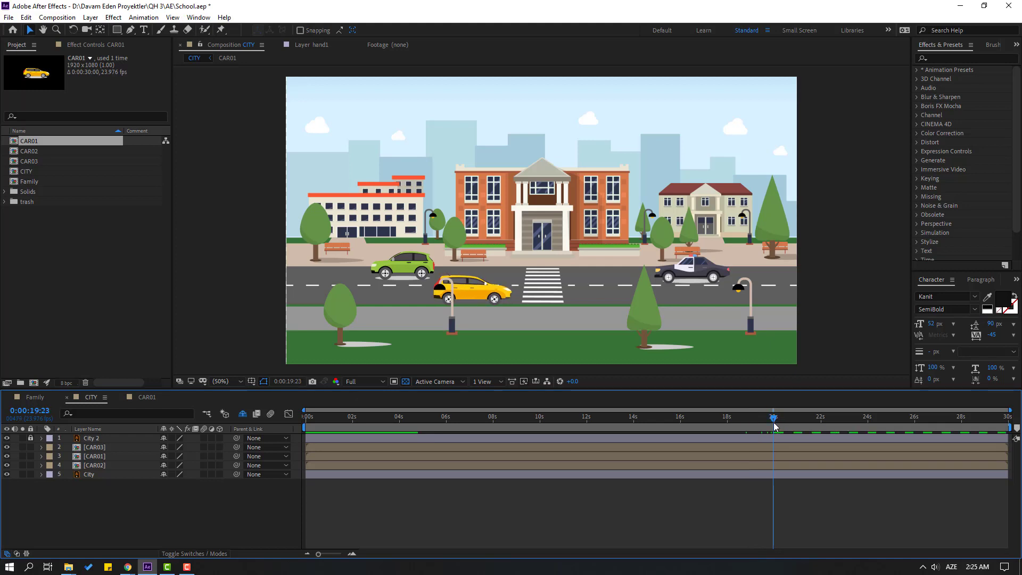
key(n)
right_click(756, 424)
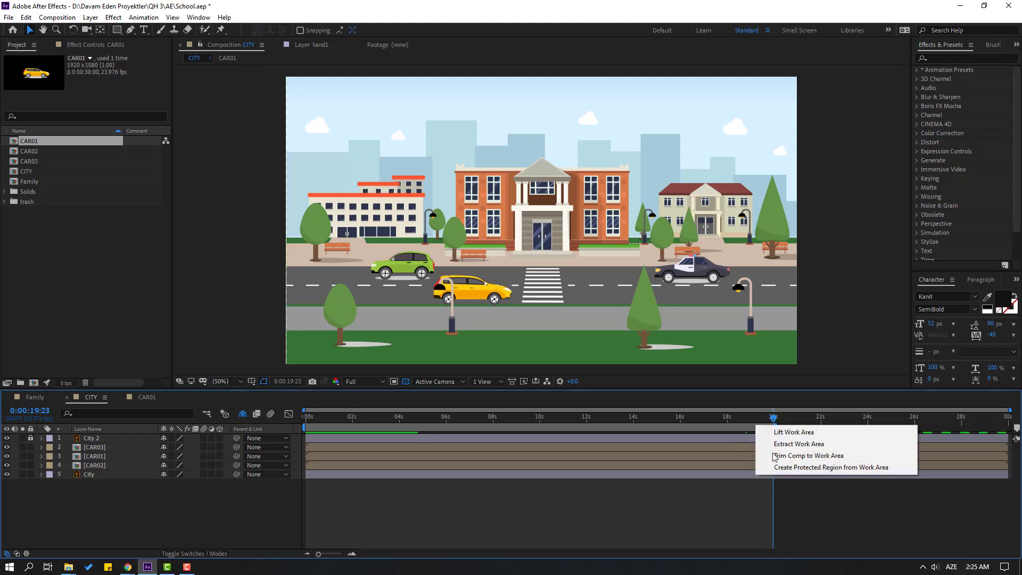
click(798, 456)
key(space)
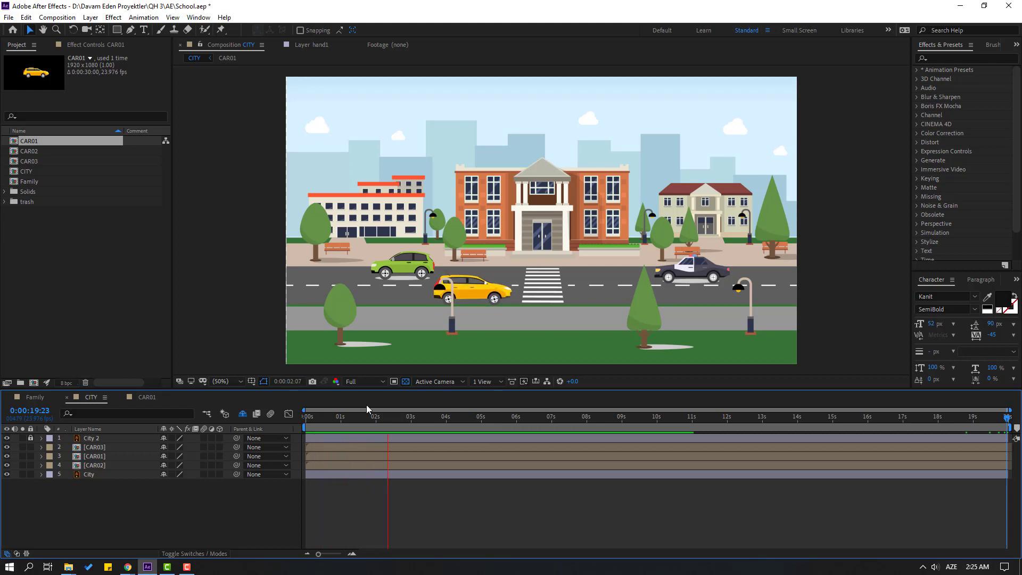
key(Home)
Step: Keyframe CAR01's Position from X -175 off-screen left to X 2055 past the right edge
click(101, 456)
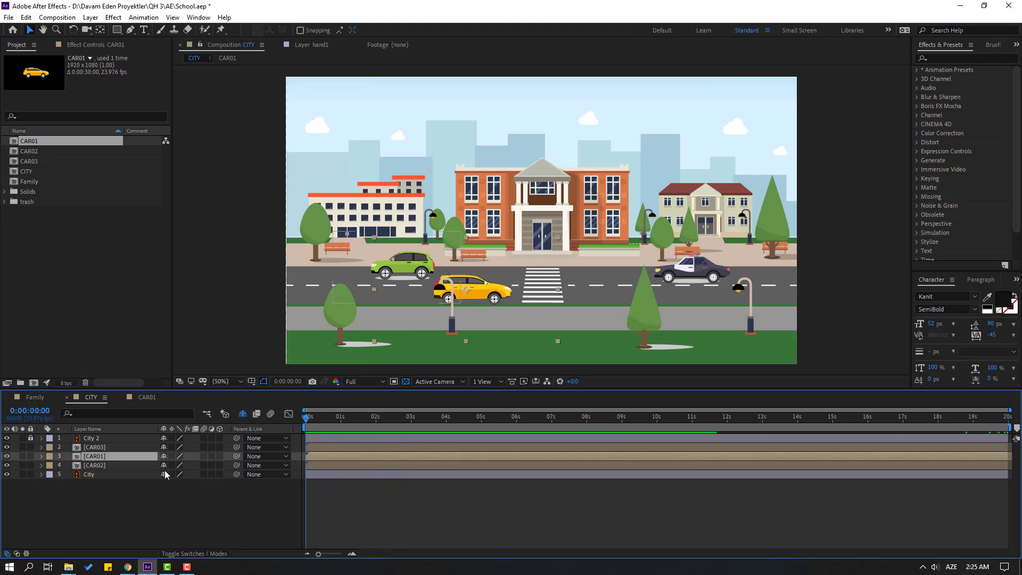
key(p)
drag(162, 465, 103, 471)
drag(168, 468, 112, 484)
click(68, 466)
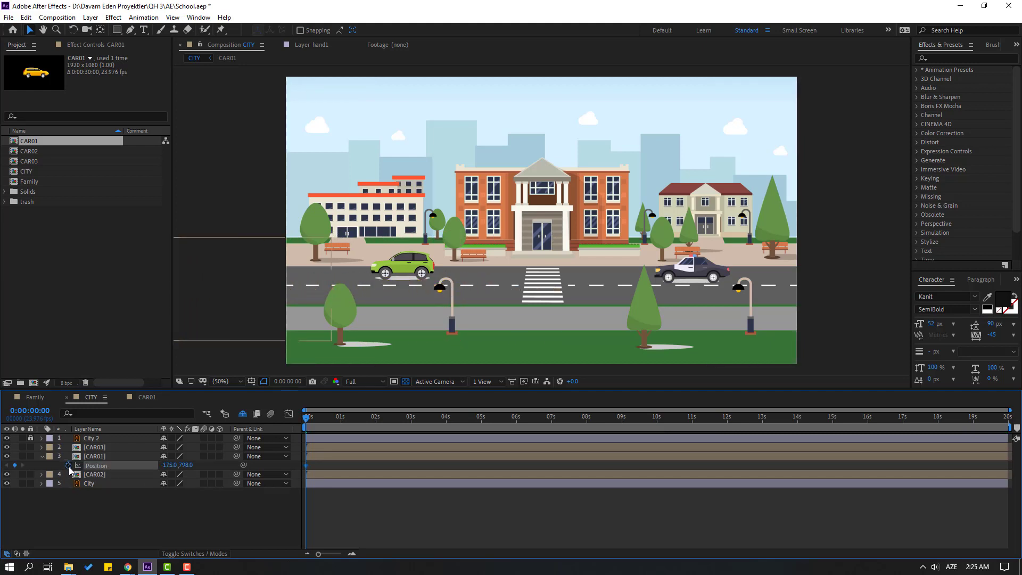
drag(410, 426, 481, 422)
drag(176, 465, 289, 462)
click(583, 507)
key(space)
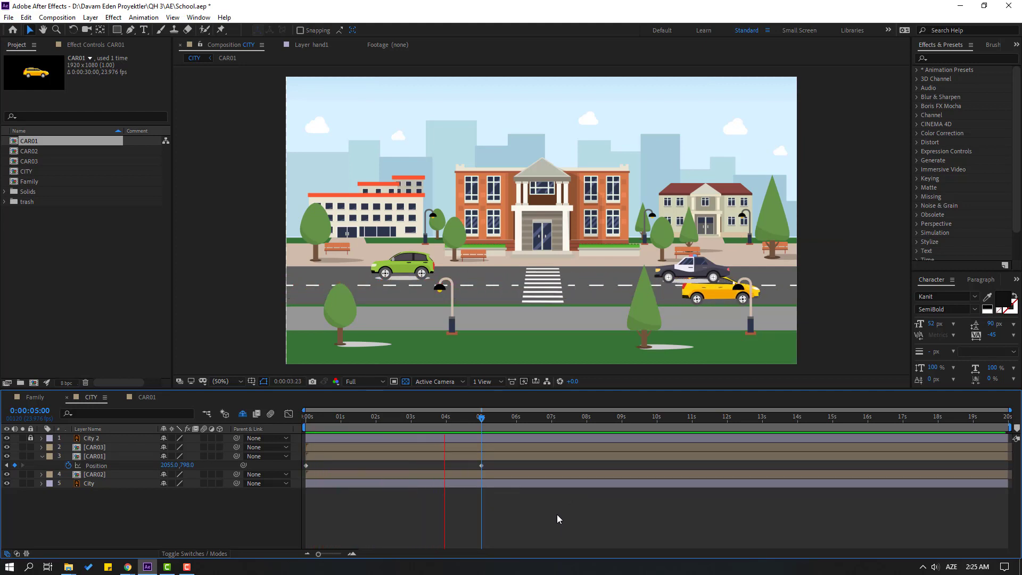
key(space)
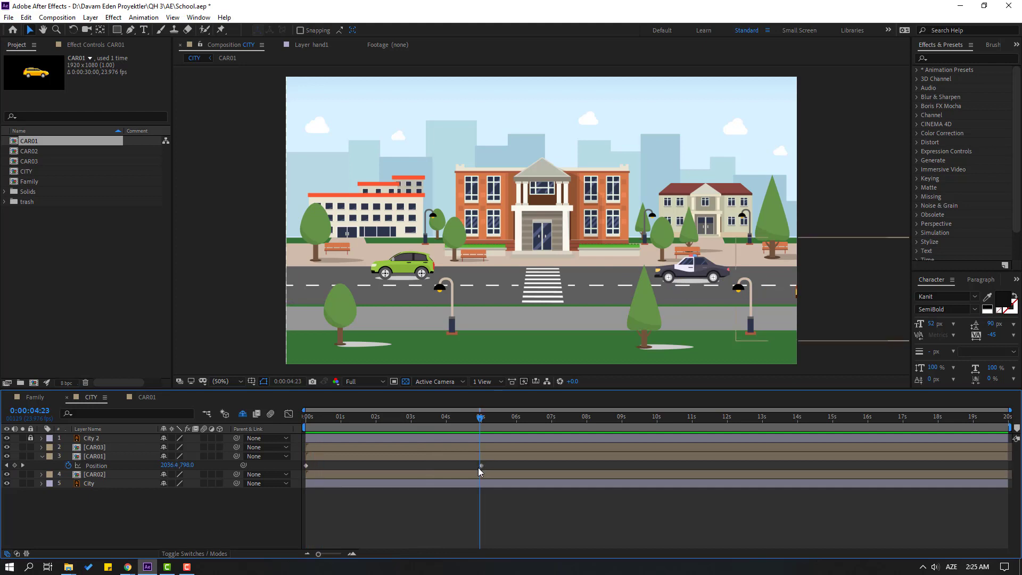
Step: Move the yellow car's end Position keyframe to 6 seconds and preview the slower drive
drag(481, 466, 516, 465)
click(513, 421)
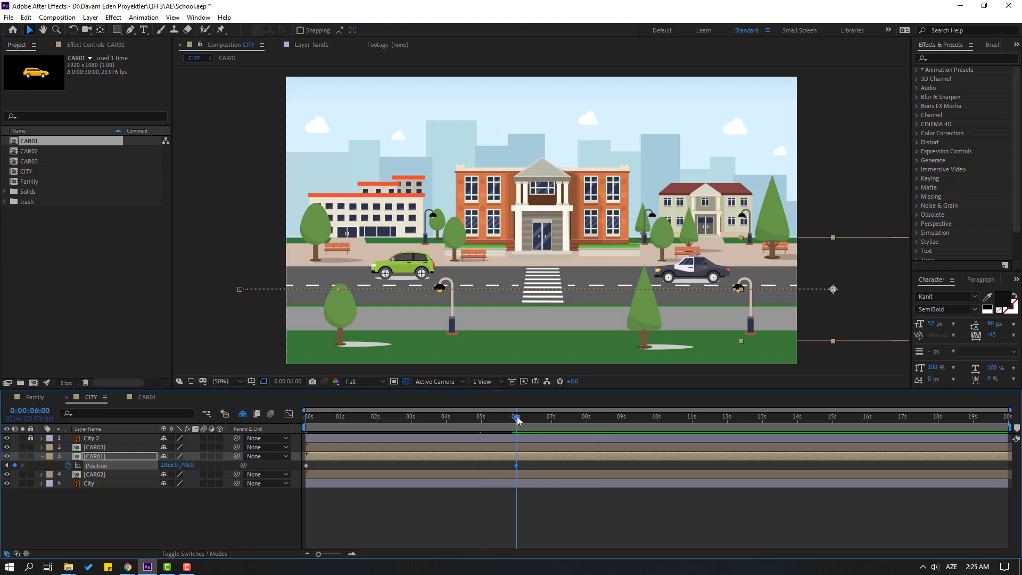
key(space)
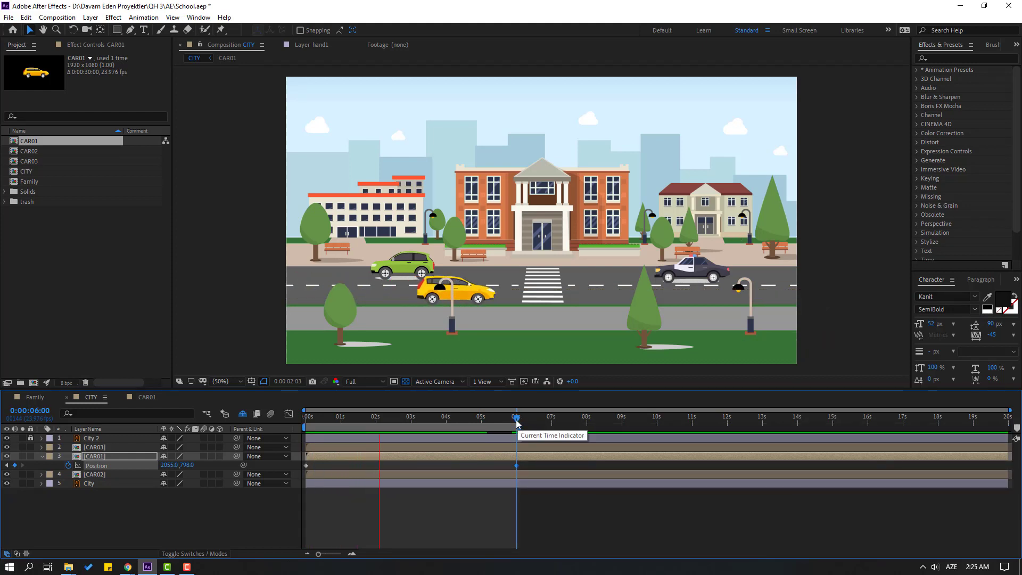
click(105, 482)
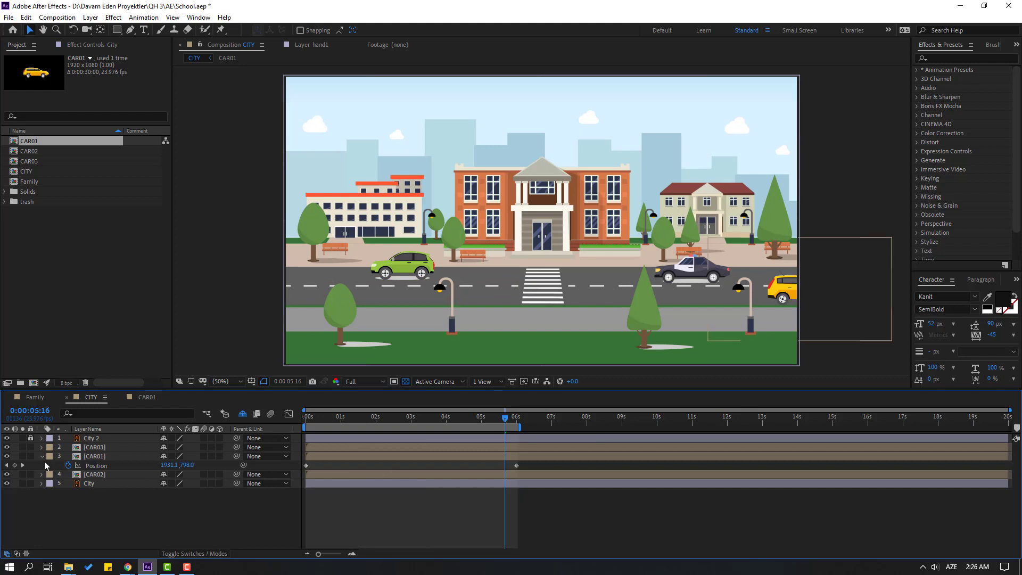
Step: Open the CAR02 composition and delete the green car's shadow layer
double_click(99, 474)
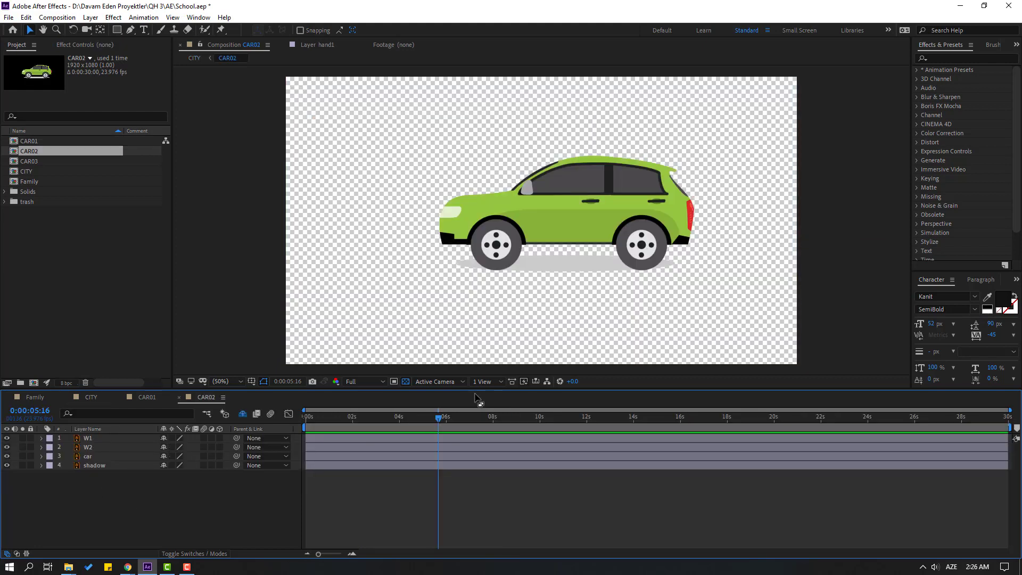
key(Home)
click(95, 466)
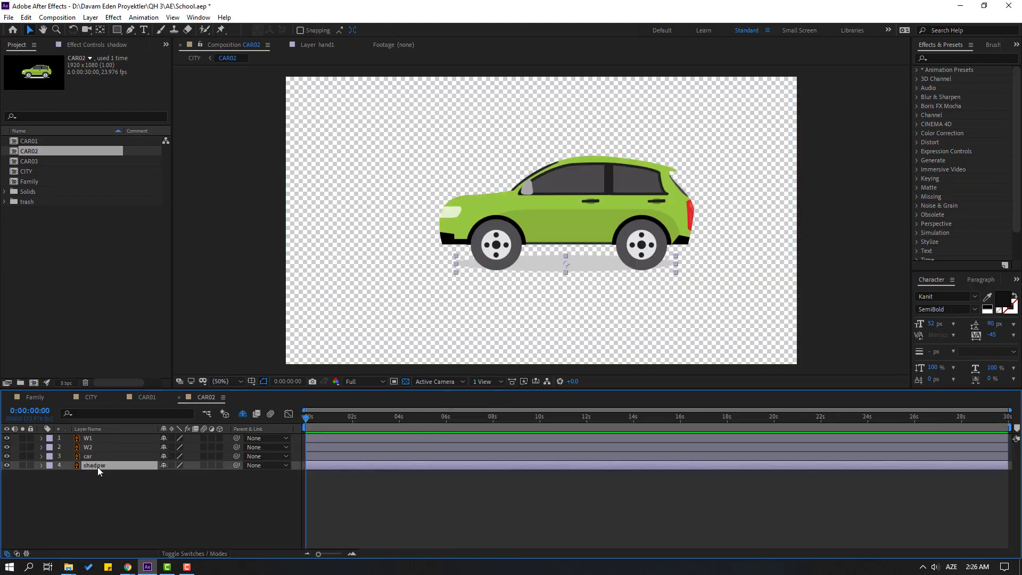
key(Delete)
Step: Set 0s Rotation keyframes on wheels W1 and W2 and end the work area at 20 seconds
click(490, 268)
shift+click(656, 263)
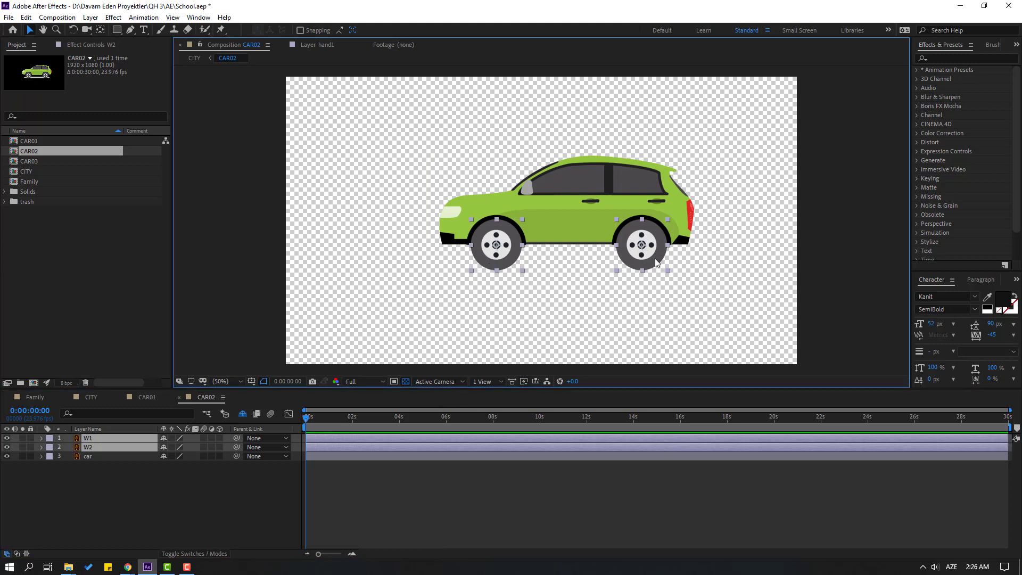
key(r)
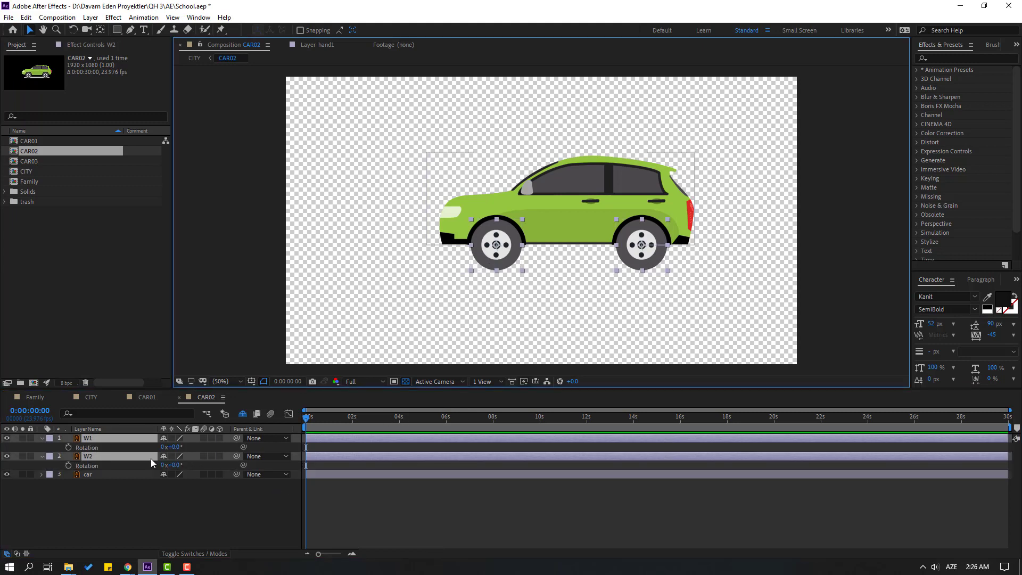
click(68, 448)
click(774, 418)
key(n)
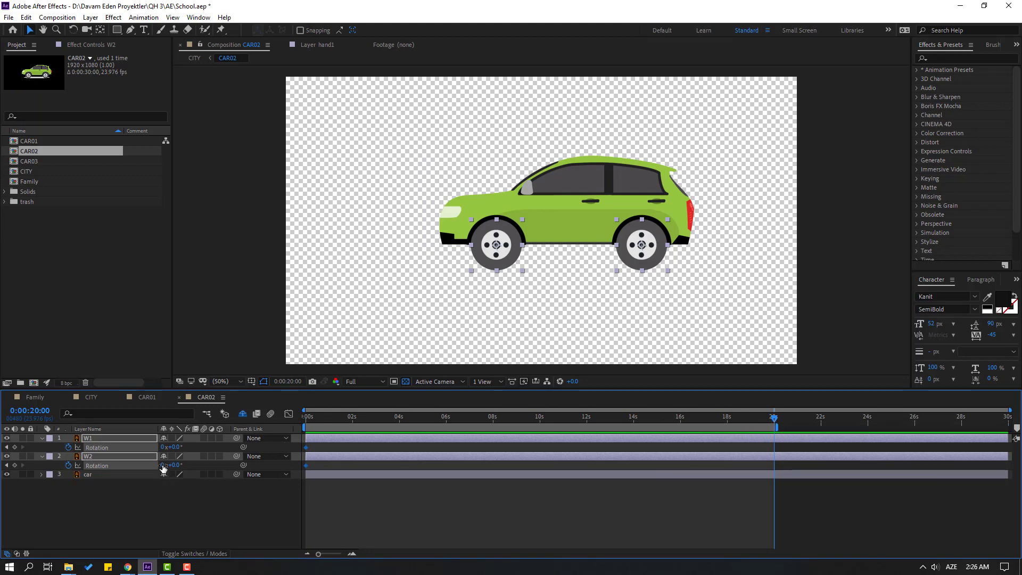
Step: Enter -25 rotations for W1 and W2 at 20 seconds and preview the spin
click(167, 511)
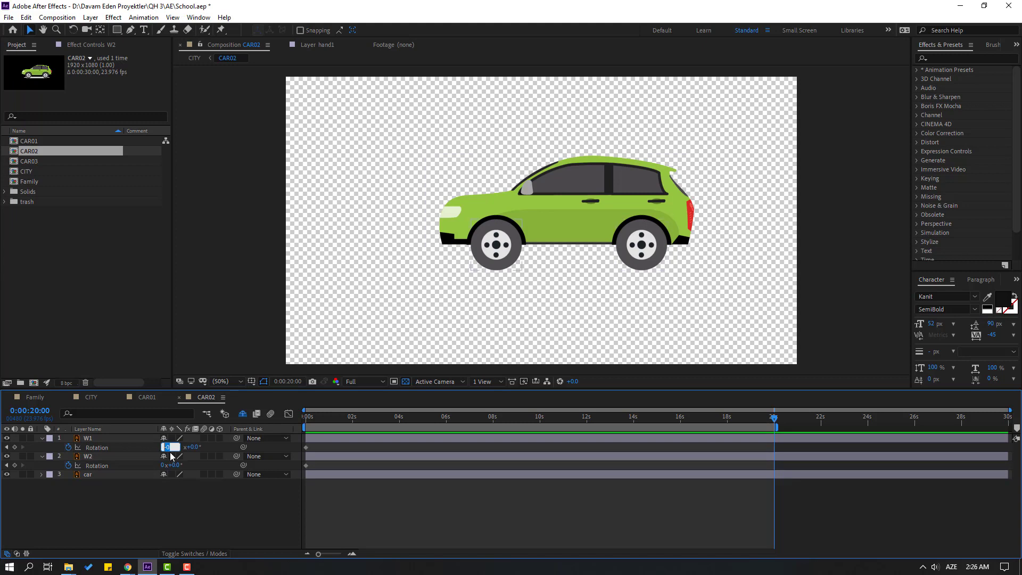
key(Return)
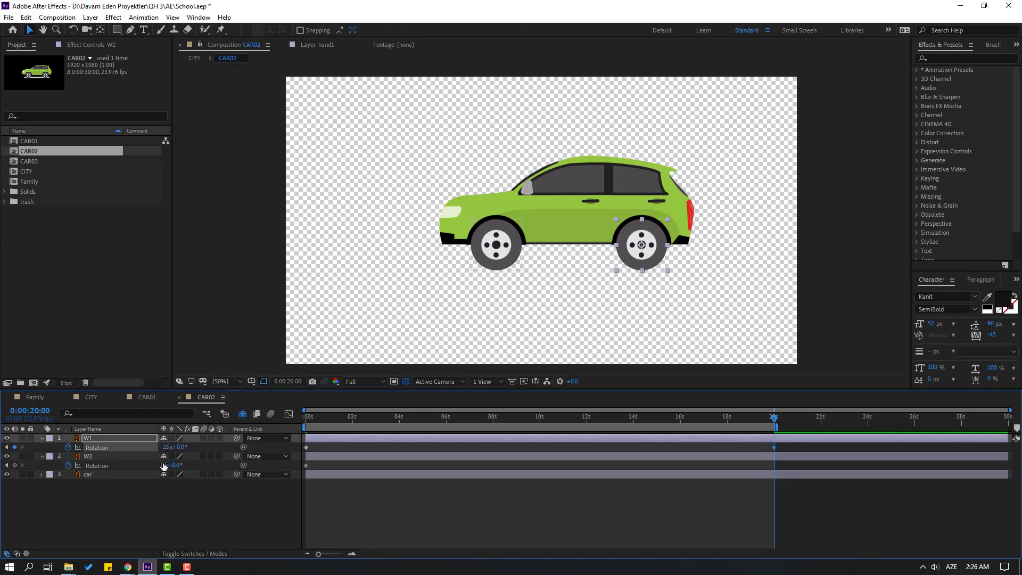
text(-25)
key(Return)
key(space)
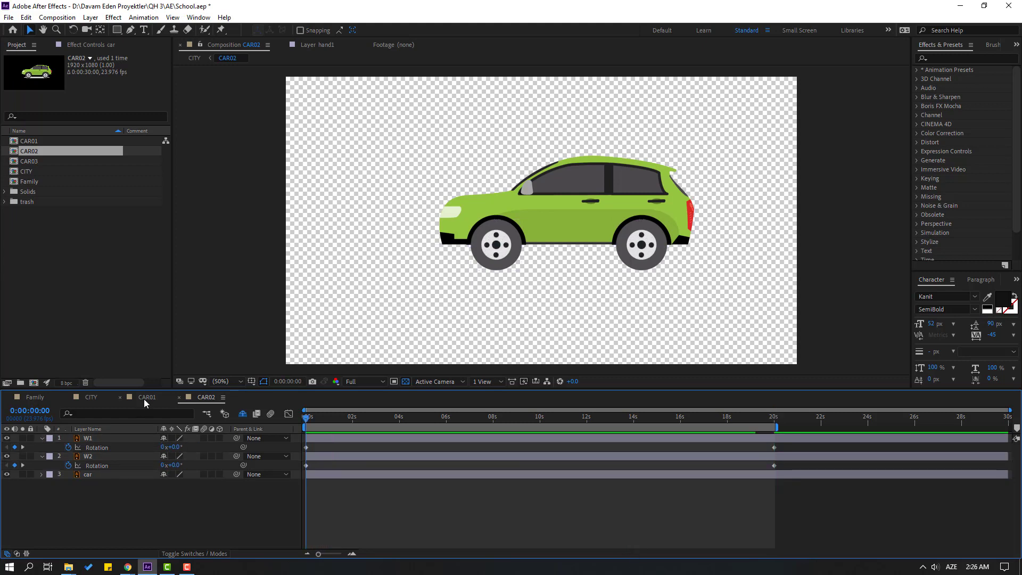
Step: In CAR01, reveal and copy the yellow car body's animated keyframes
click(144, 397)
click(117, 457)
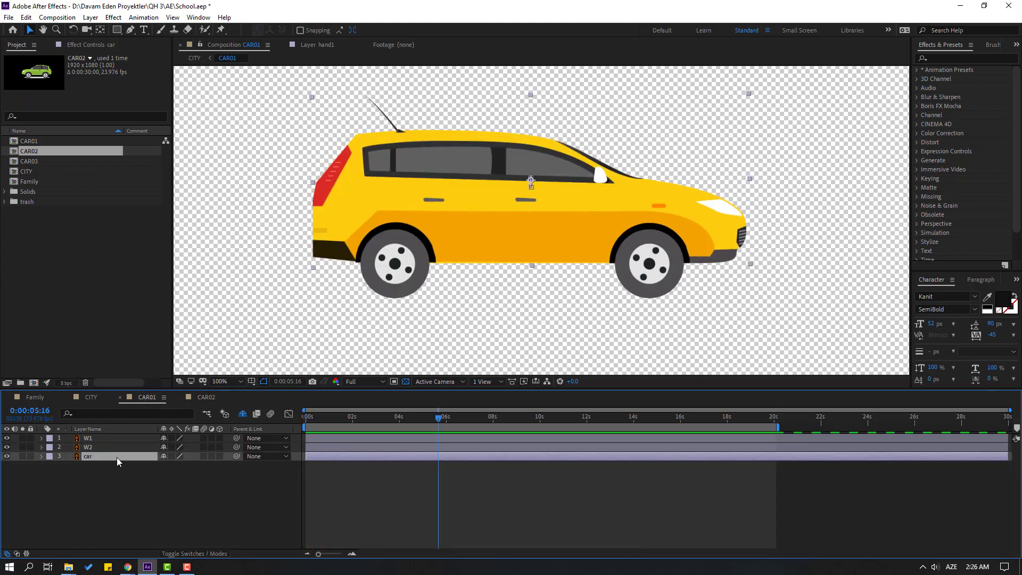
key(u)
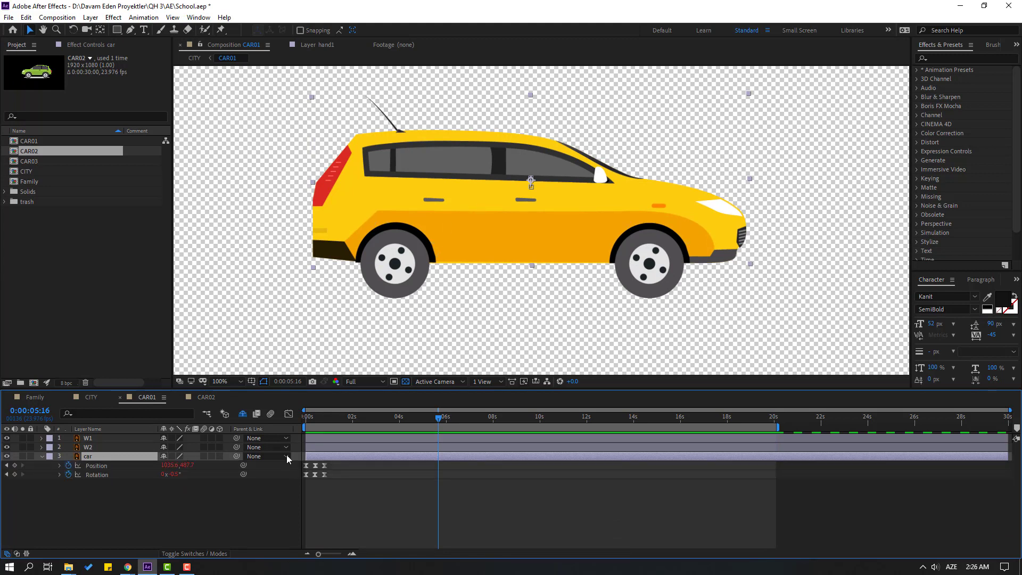
key(Home)
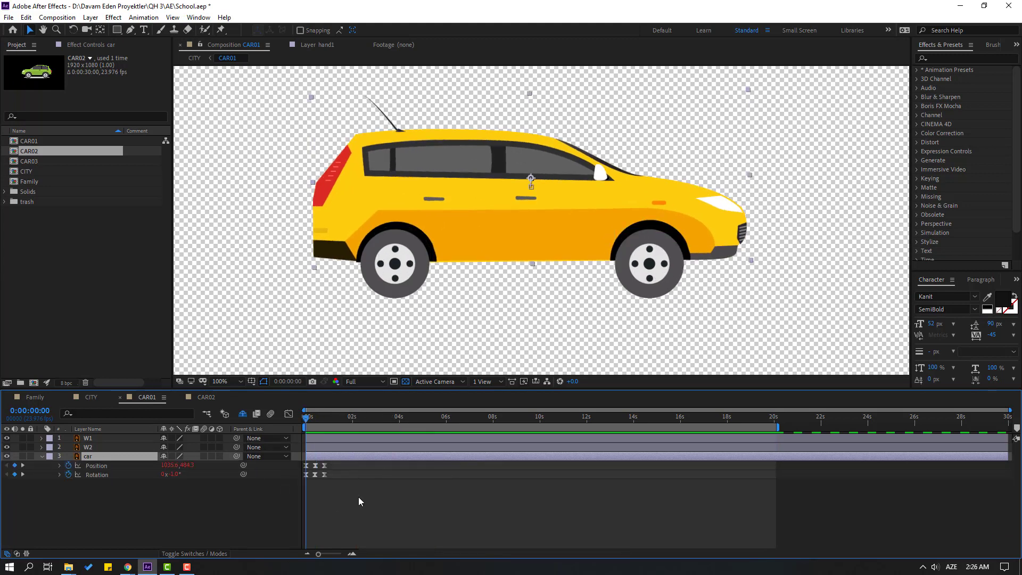
click(359, 497)
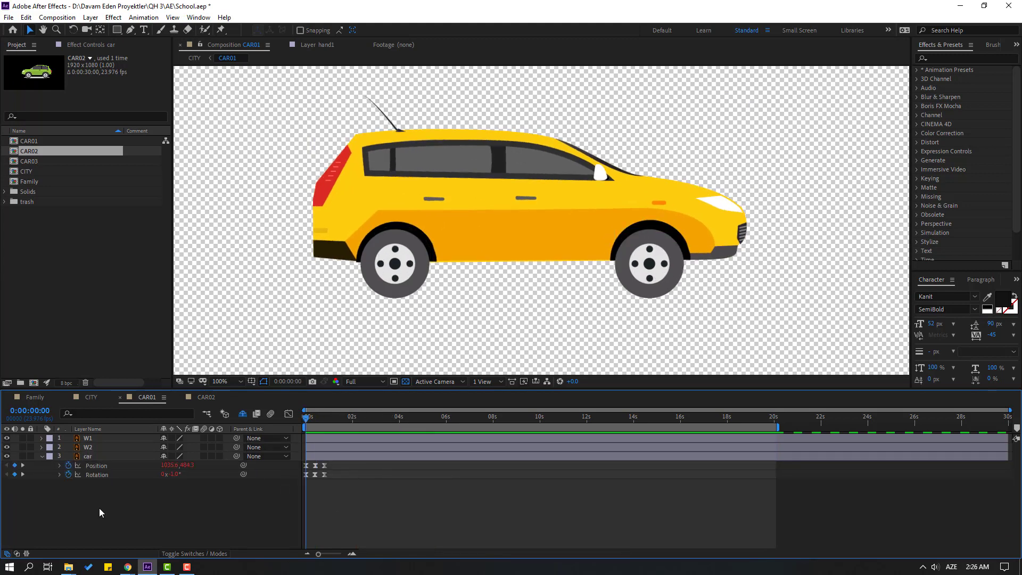
click(98, 474)
shift+click(97, 466)
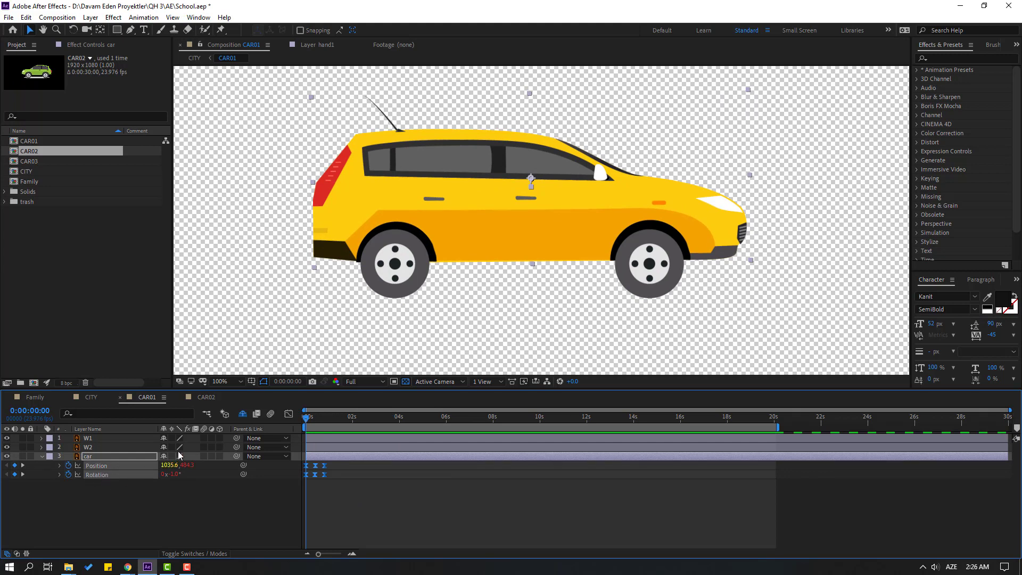
Step: Paste the bobbing Position keyframes onto the green car body in CAR02, preview, and close CAR02
click(199, 397)
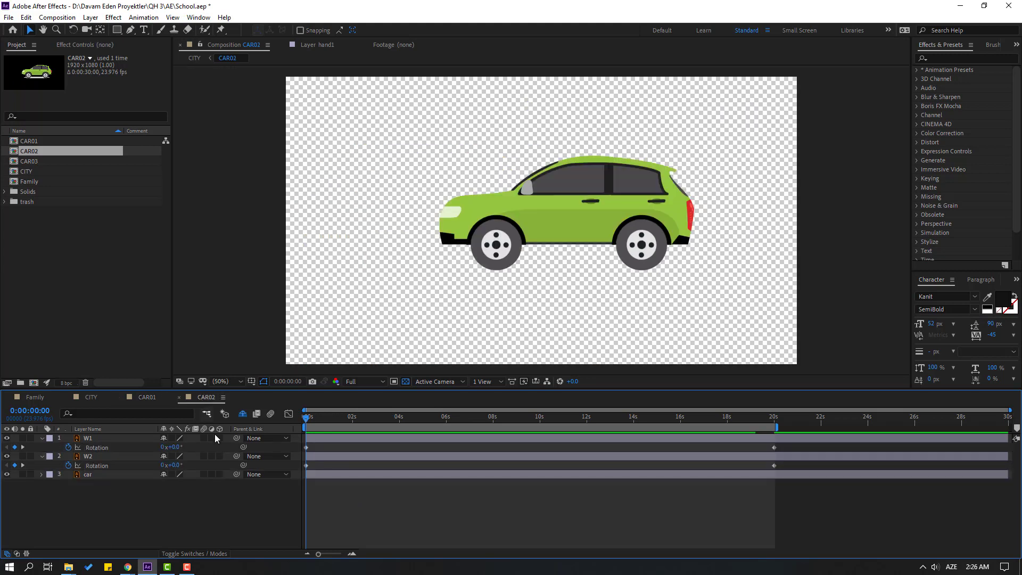
click(88, 475)
click(149, 502)
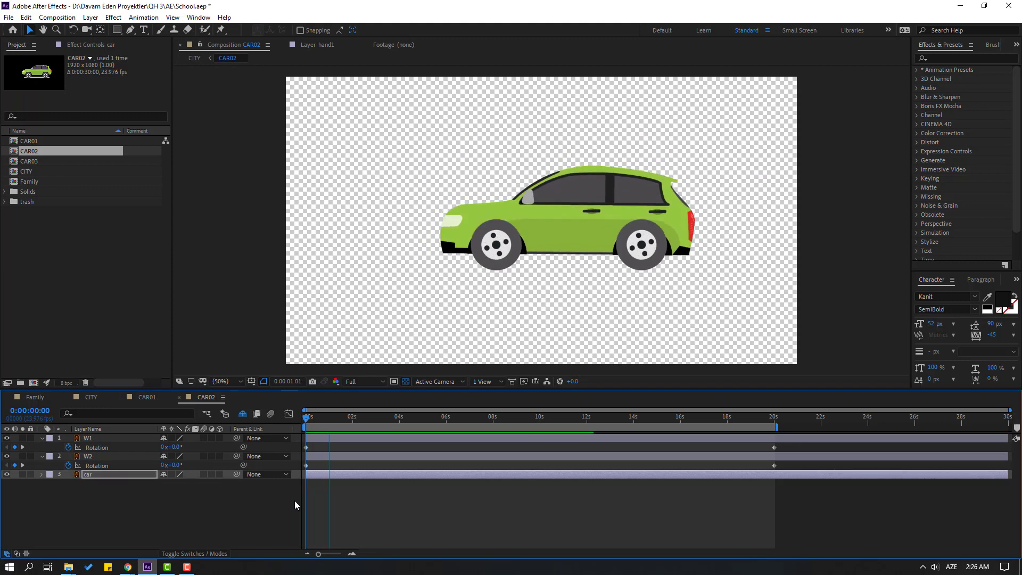
click(255, 474)
key(p)
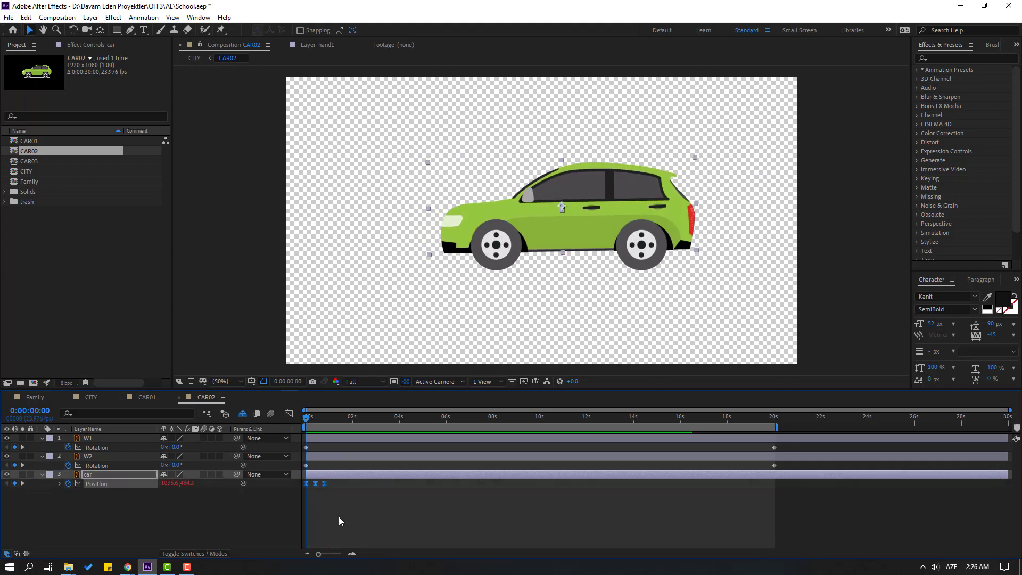
scroll(341, 502, up, 3)
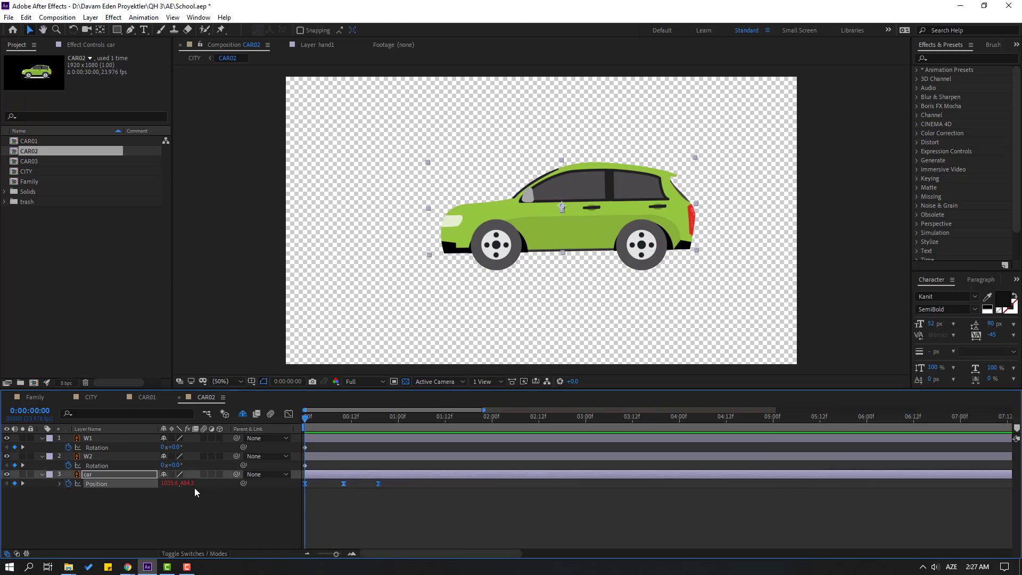
key(space)
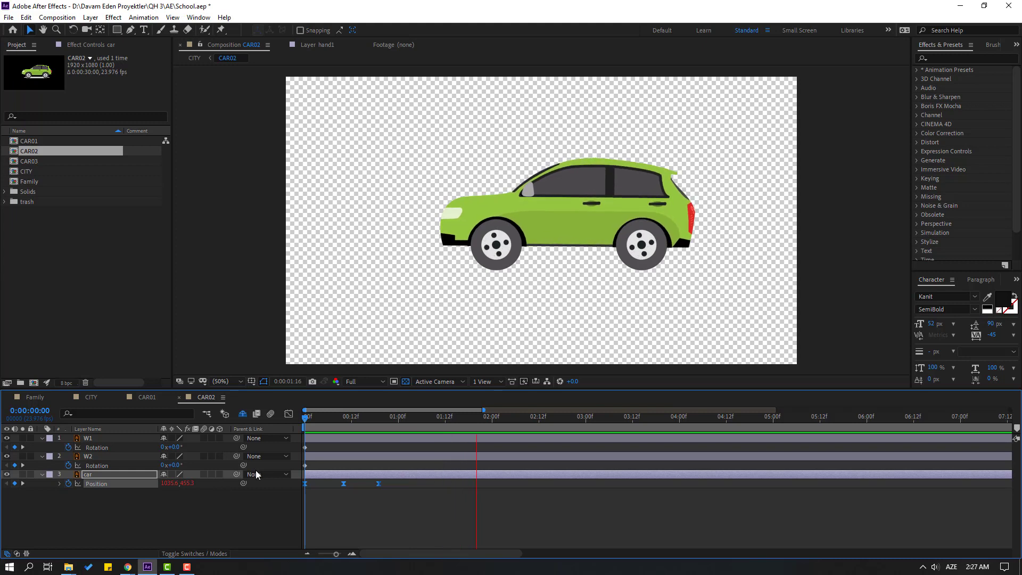
click(37, 439)
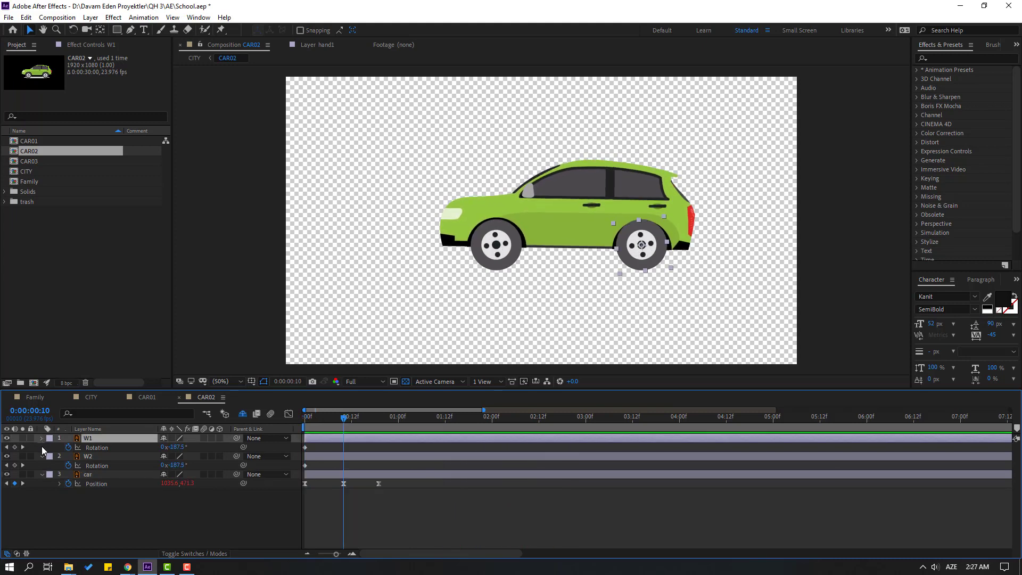
key(u)
click(179, 398)
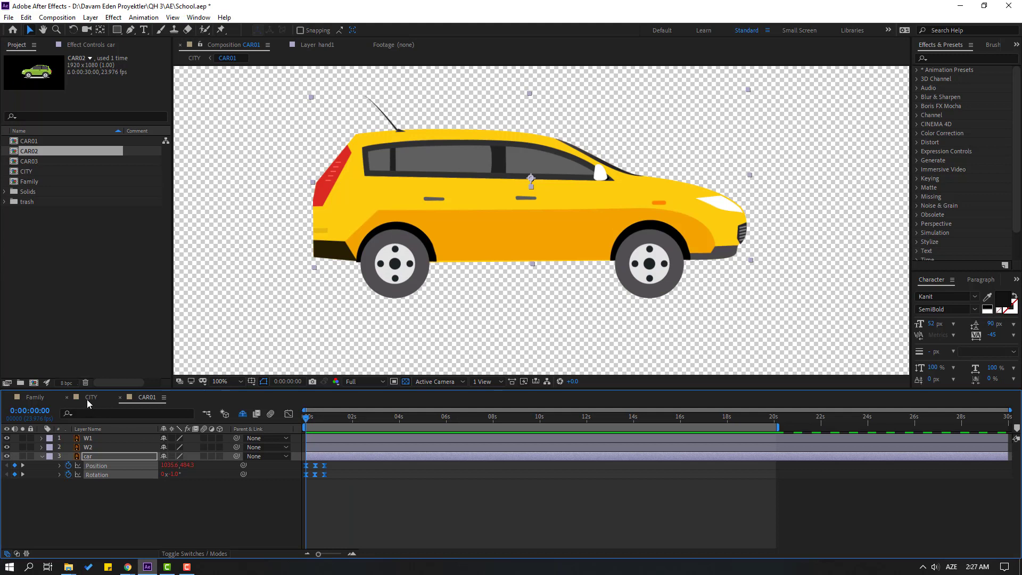
Step: In CITY, keyframe CAR02's Position at 0s with X 2016, off the right edge
click(88, 400)
key(space)
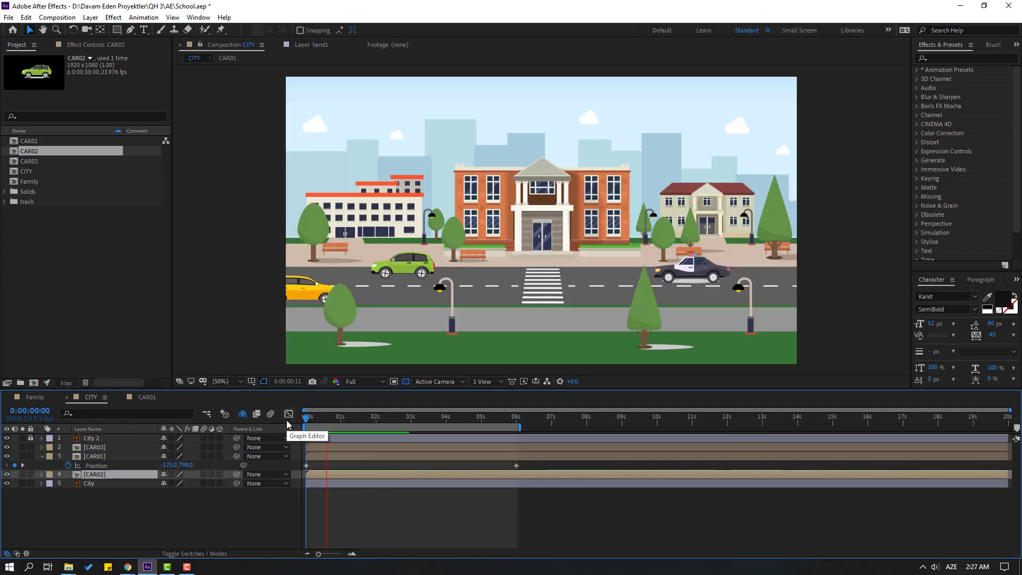
key(space)
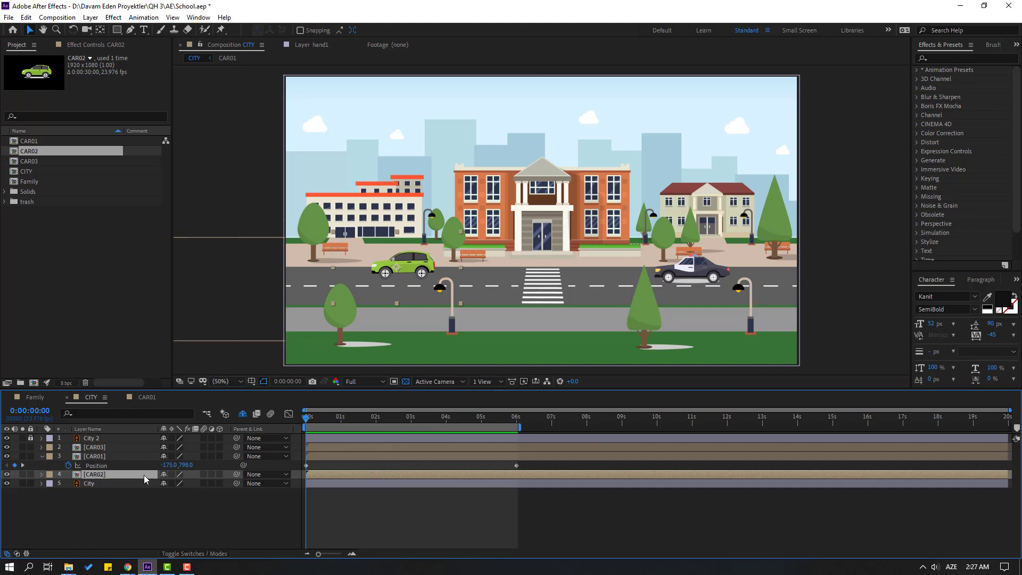
key(p)
drag(169, 483, 268, 487)
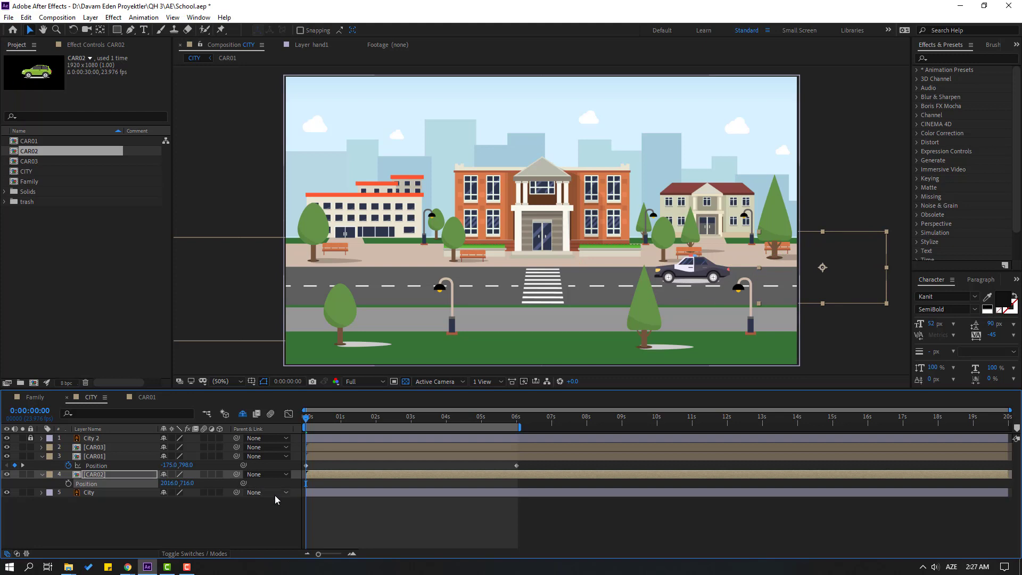
click(68, 483)
Step: At 6 seconds, set CAR02's X to -154 past the left edge and preview both cars
click(481, 418)
drag(491, 425, 516, 424)
drag(165, 483, 57, 485)
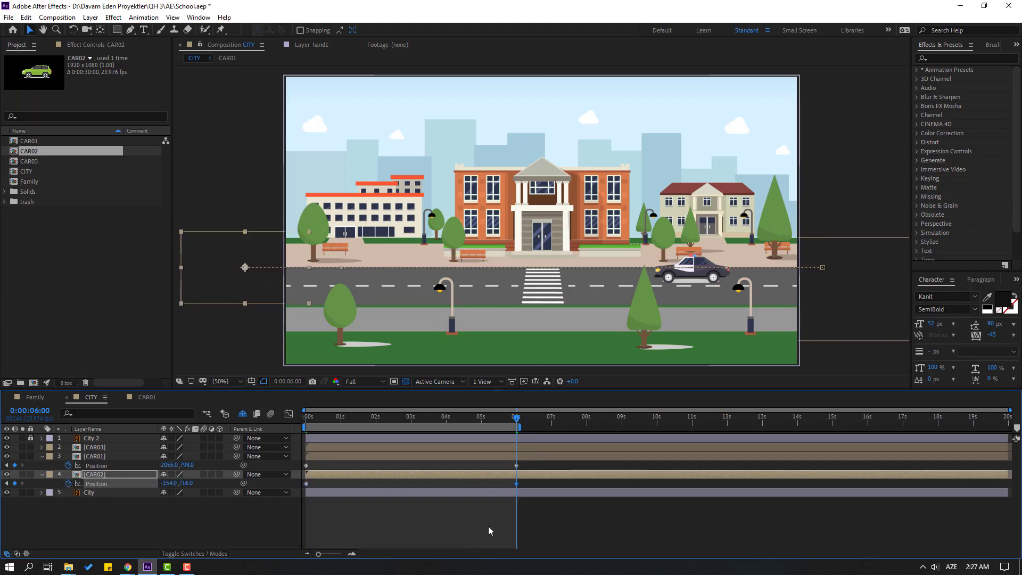
click(586, 523)
key(space)
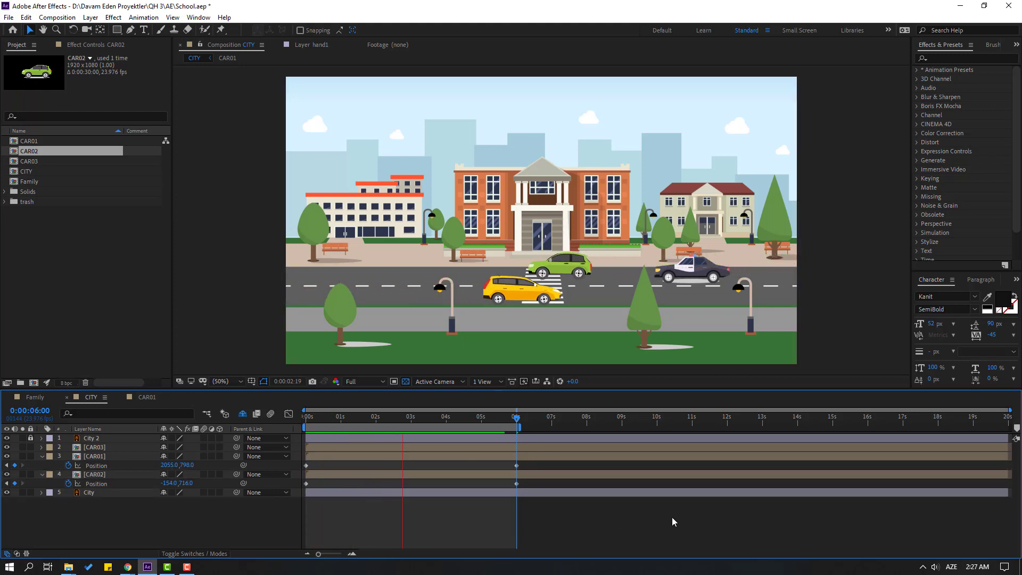
key(space)
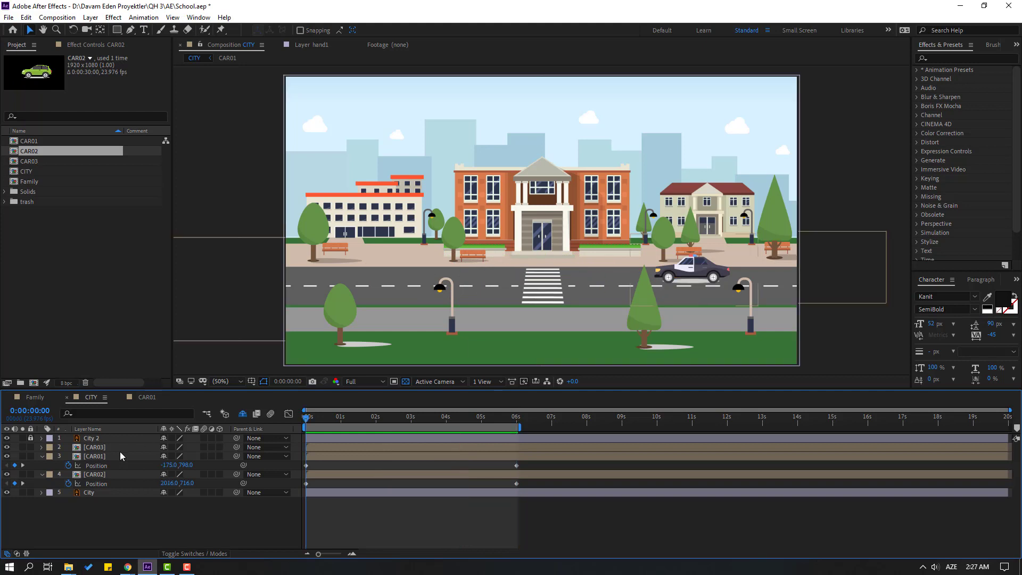
Step: Open the police car's CAR03 composition and delete its shadow layer
double_click(94, 447)
click(356, 495)
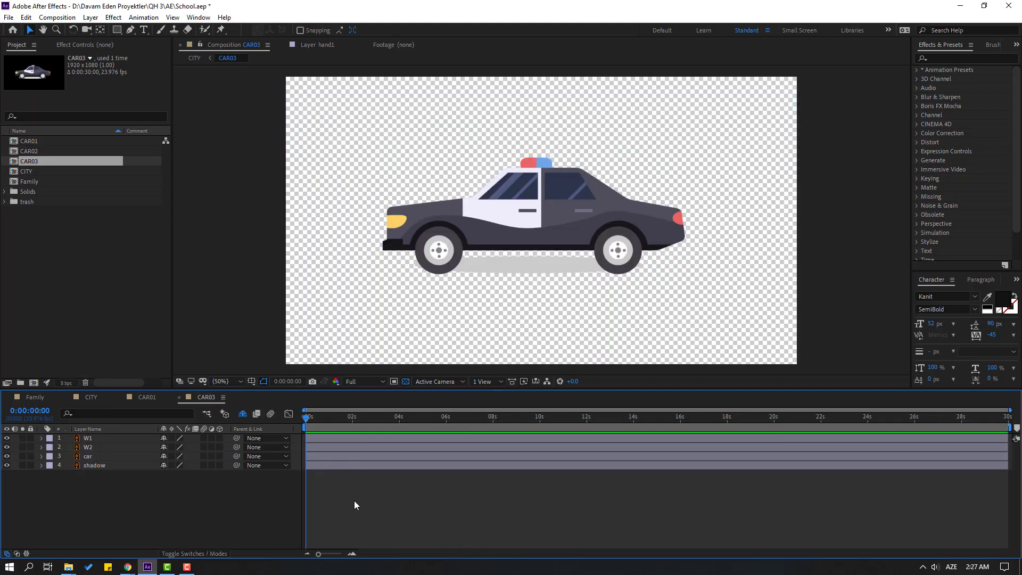
click(89, 465)
key(Delete)
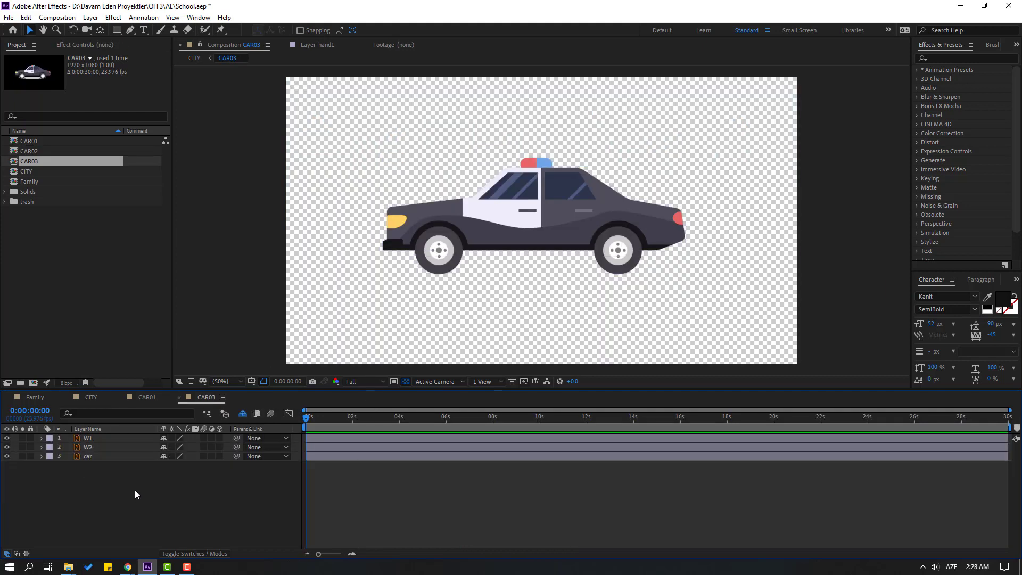
Step: Set starting Rotation keyframes on W1 and W2 and end the work area near 20 seconds
click(92, 447)
shift+click(87, 438)
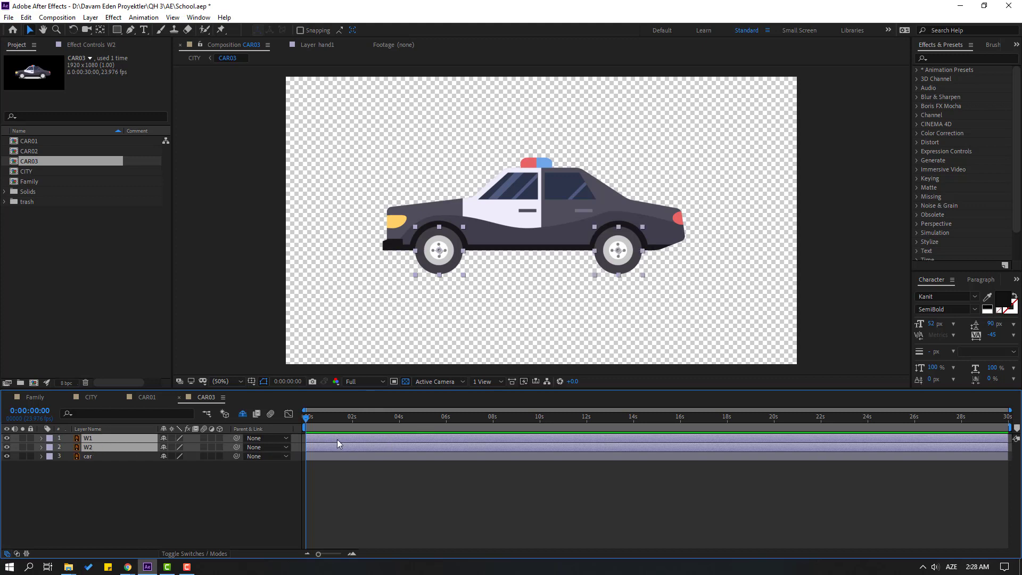
key(r)
key(alt+shift+r)
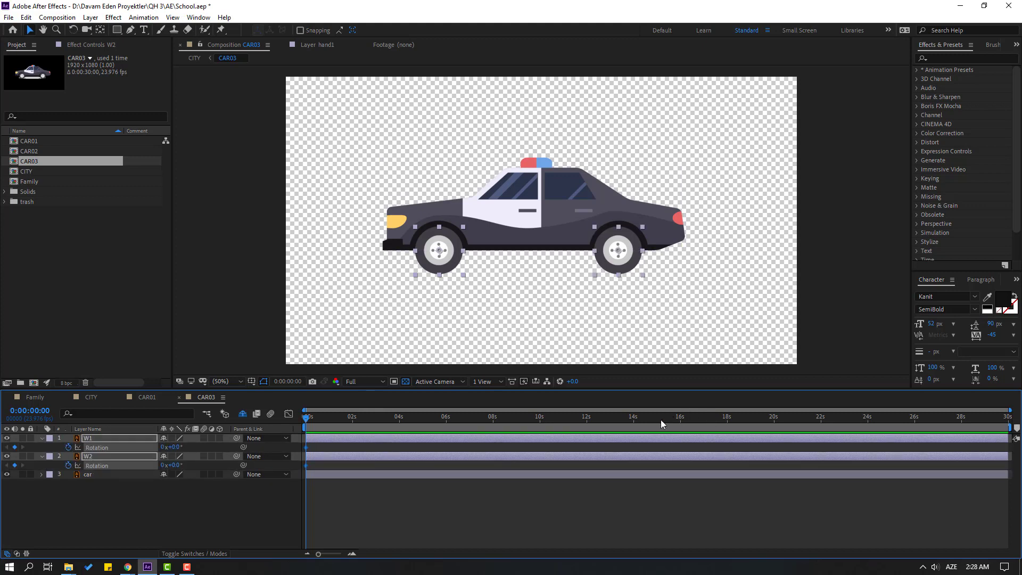
click(772, 418)
key(n)
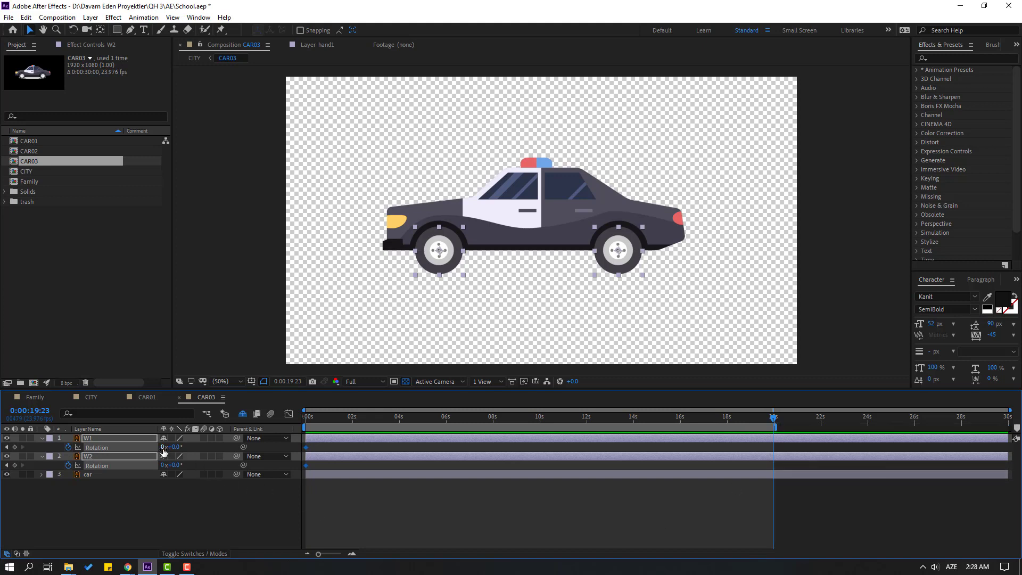
Step: Set both wheels to -25 turns at the end and preview the spinning wheels
text(25)
key(Return)
click(177, 506)
key(space)
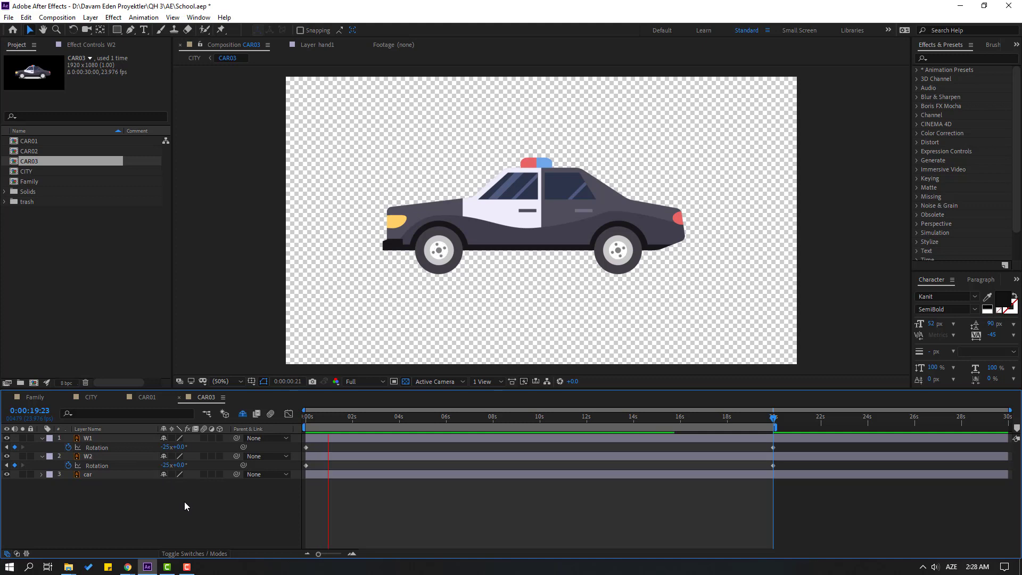
key(space)
Step: Apply the copied Position keyframes to the police car body, preview, and reveal them
click(93, 477)
click(94, 478)
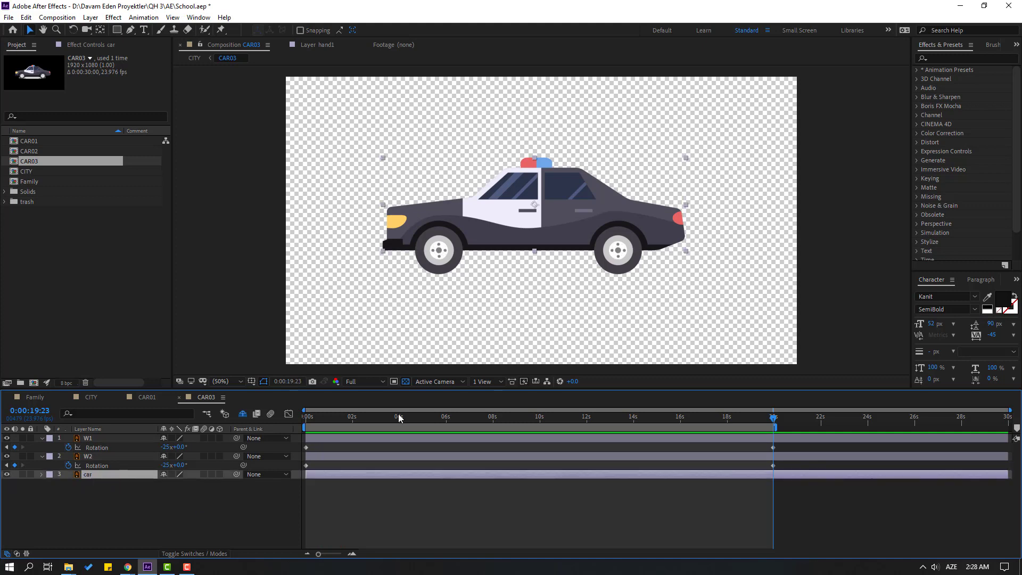
key(Home)
key(shift+Right)
key(shift+Right)
key(shift+Right)
key(shift+Right)
key(shift+Right)
key(shift+Right)
key(shift+Right)
key(shift+Right)
key(shift+Right)
key(shift+Right)
key(space)
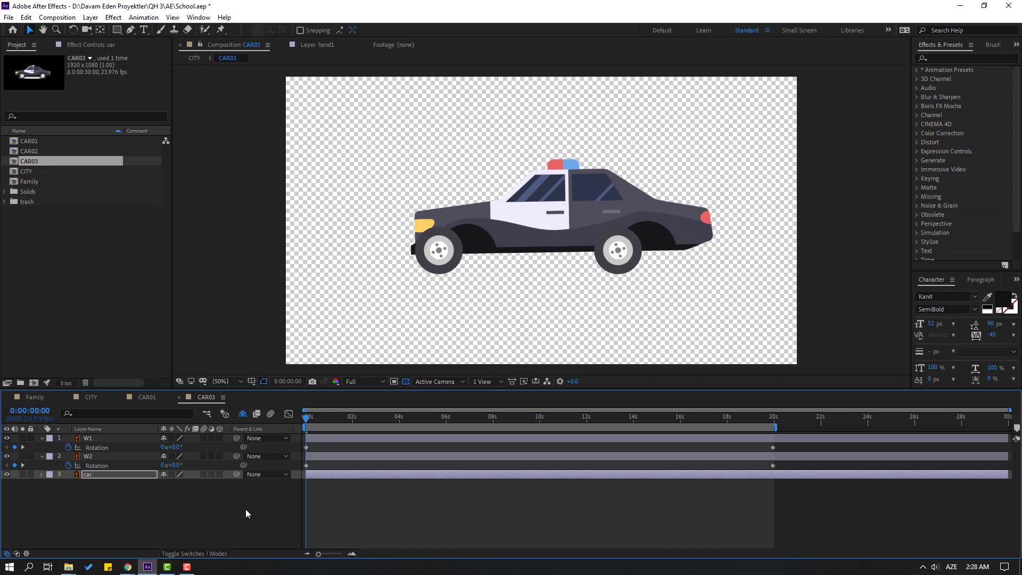
key(space)
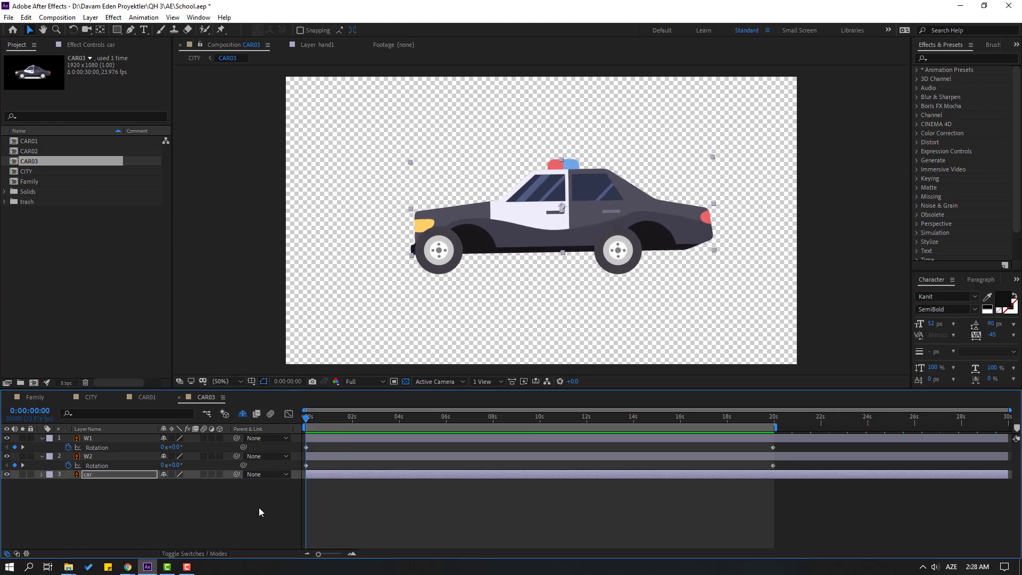
key(p)
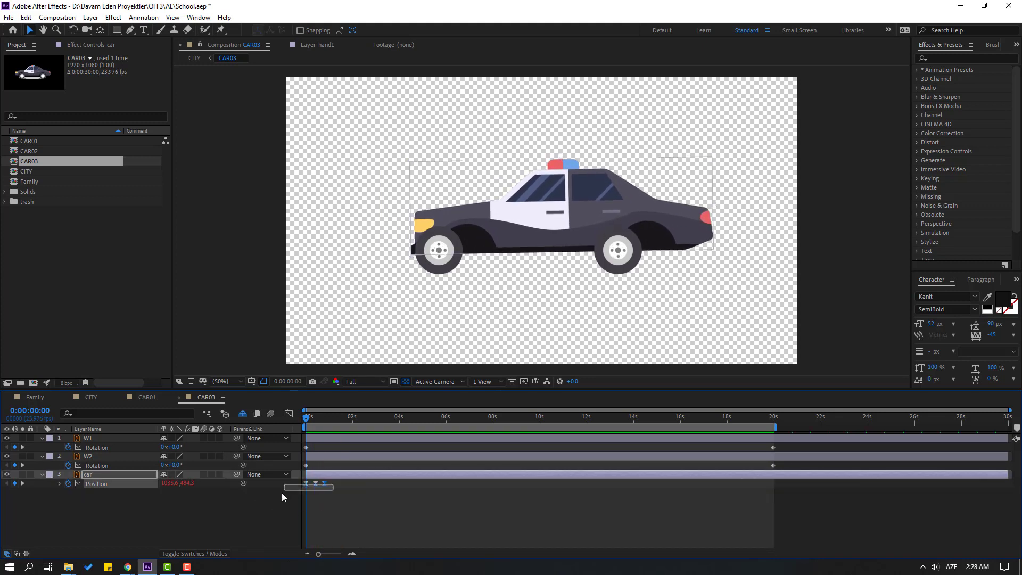
Step: Nudge the police car body's Position value to recentre it and preview
mouse_move(167, 485)
mouse_down()
mouse_move(148, 489)
mouse_move(182, 485)
mouse_move(174, 486)
mouse_up()
key(space)
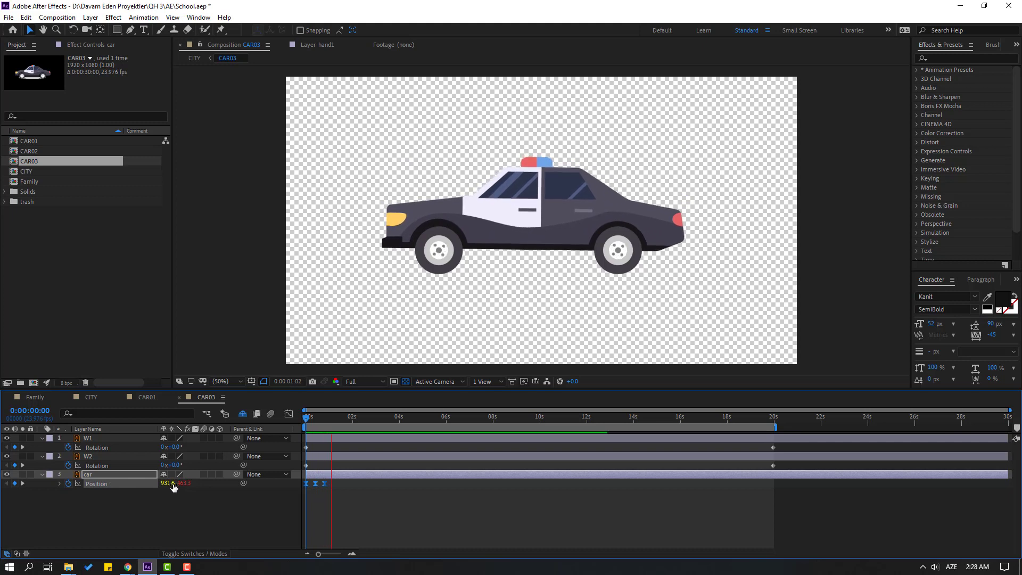
key(space)
Step: Set the car body's middle Rotation keyframe at frame 9 to 0.5° and preview
key(r)
click(313, 462)
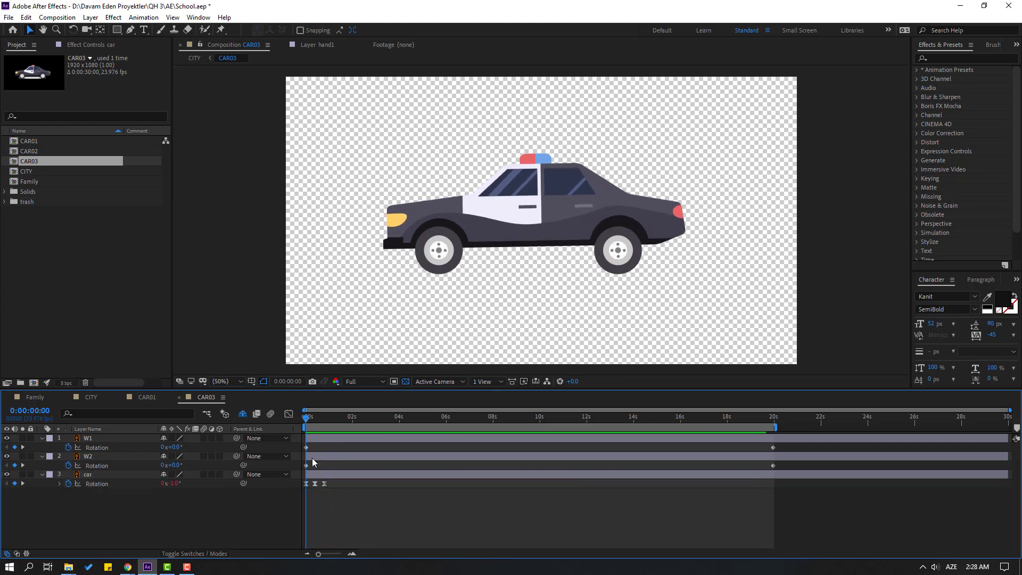
drag(307, 420, 316, 421)
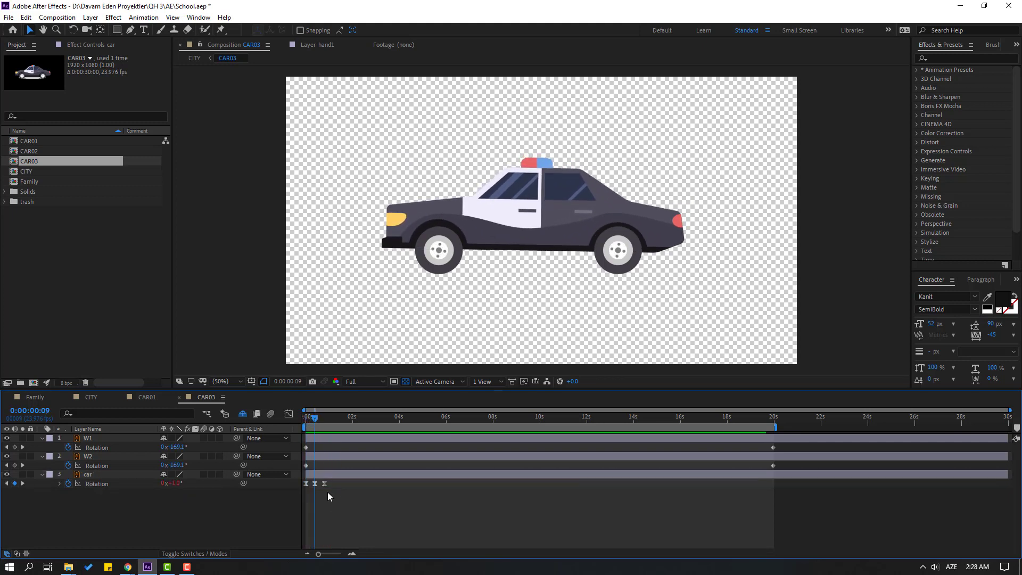
scroll(330, 497, up, 3)
click(339, 484)
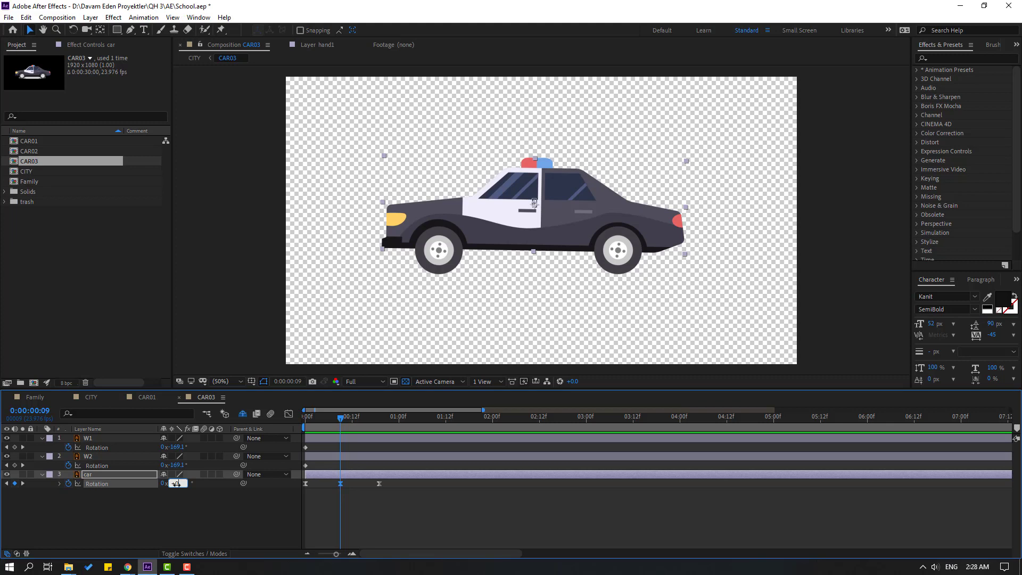
key(Return)
key(space)
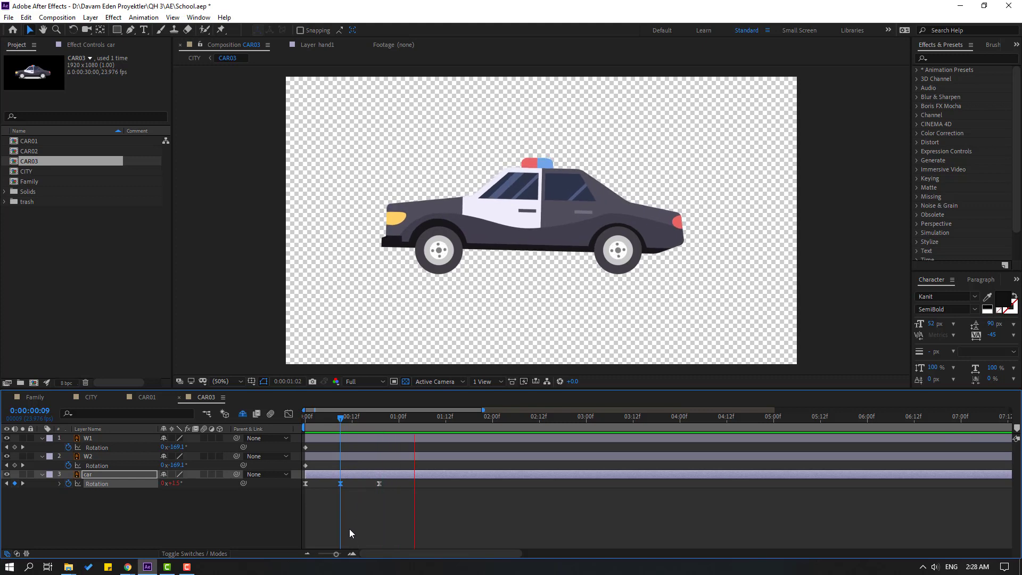
key(space)
Step: Set the first Rotation keyframe at 0s to -0.5° and preview the rocking
key(Page_Up)
key(Page_Up)
key(Home)
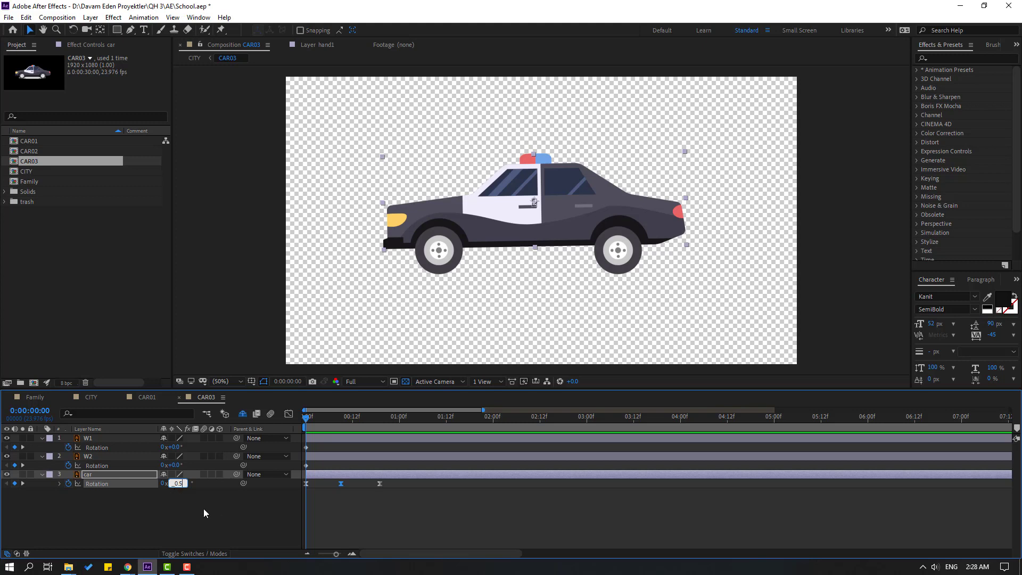
text(-)
click(194, 509)
click(306, 484)
drag(307, 418, 378, 422)
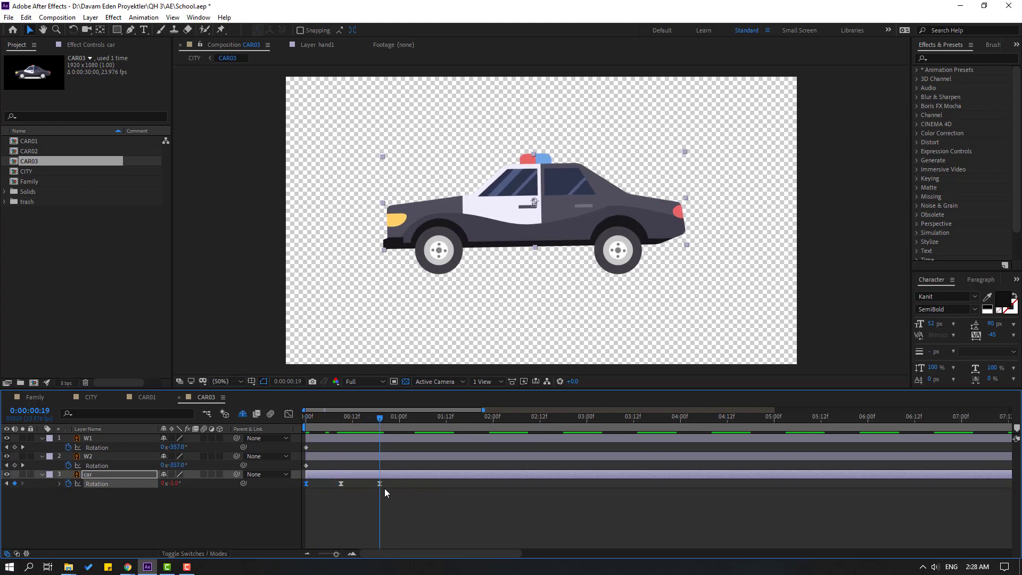
click(435, 506)
key(space)
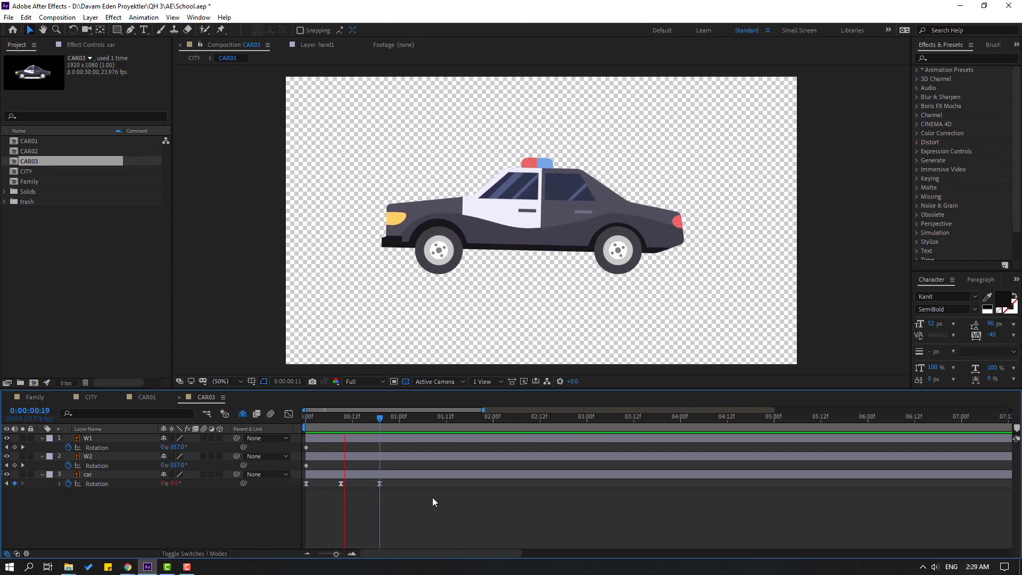
click(301, 422)
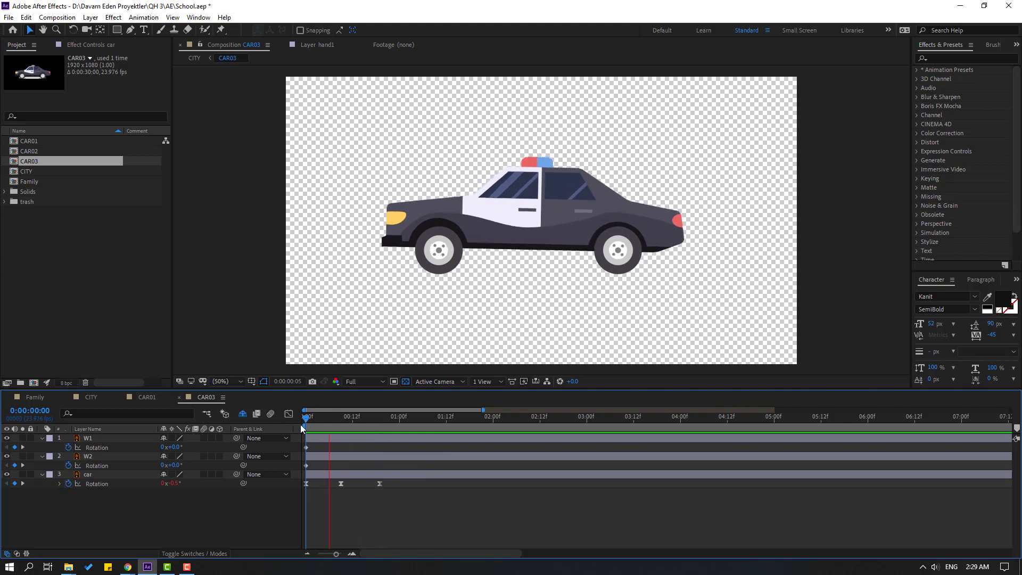
Step: Close the CAR03 and CAR01 tabs and slide the police car left at the 6-second mark
click(179, 398)
click(124, 398)
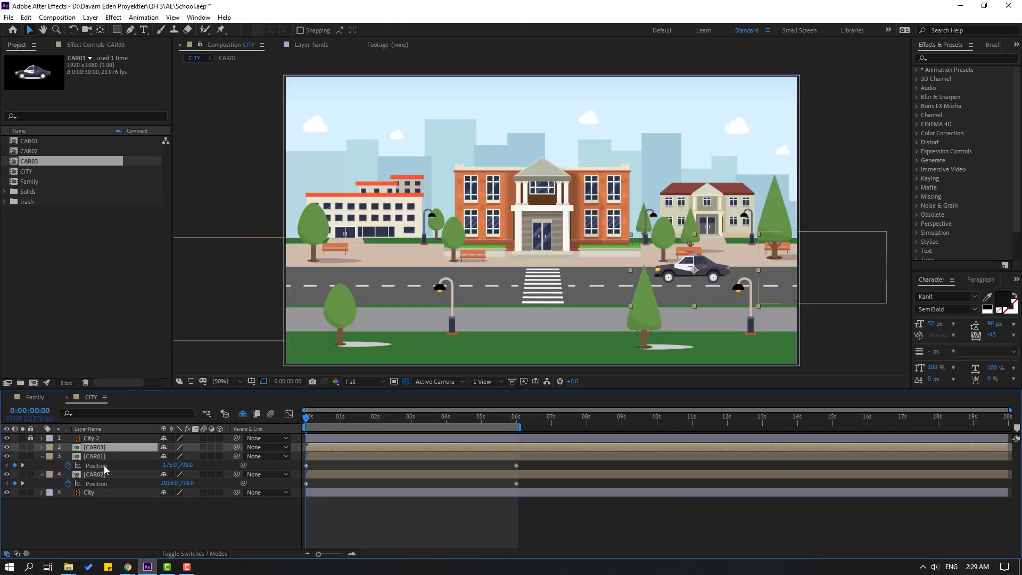
key(p)
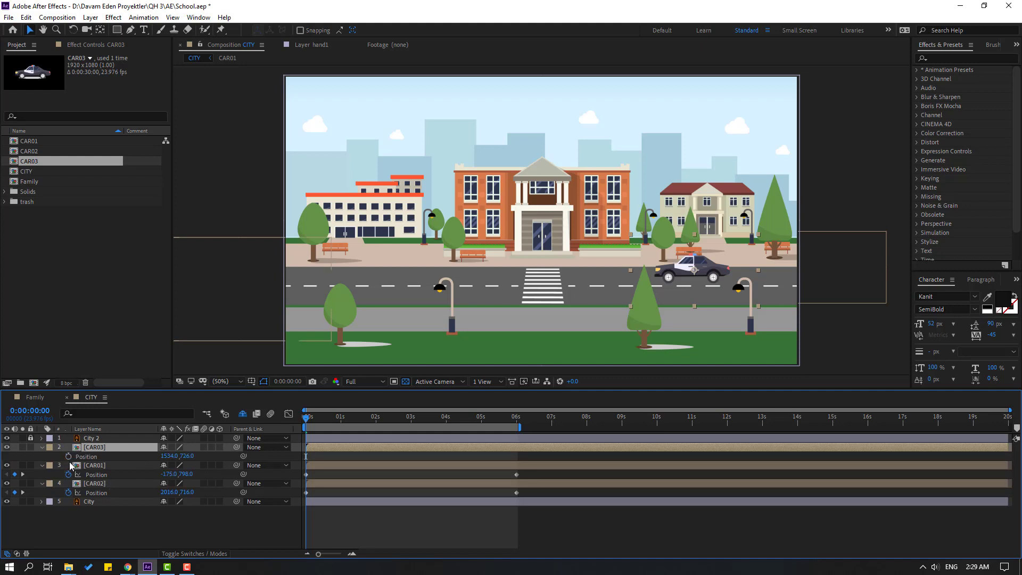
drag(391, 420, 519, 429)
drag(170, 457, 81, 459)
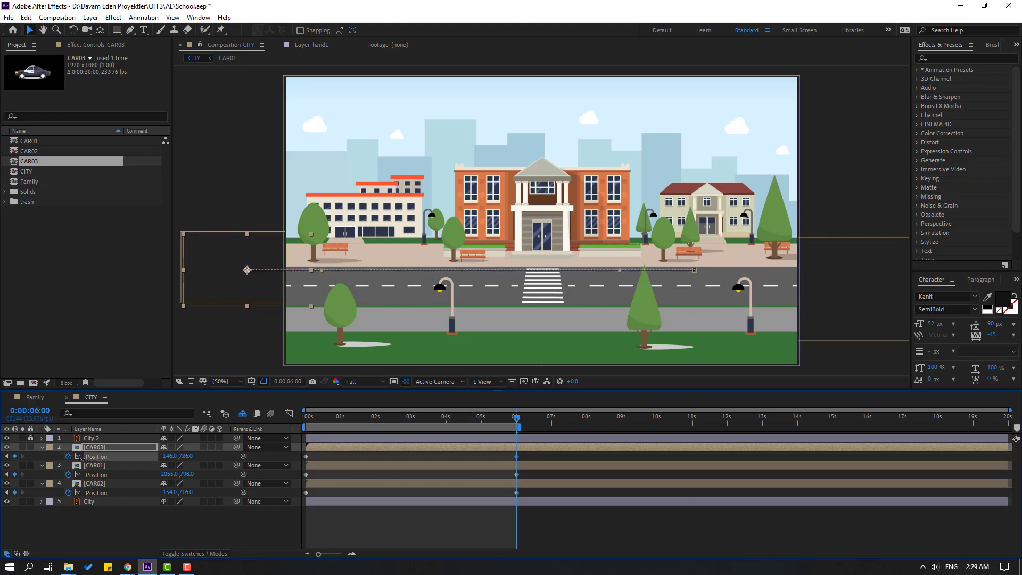
Step: Set the police car's 6-second Position X to 408 and preview the drive
click(541, 512)
key(space)
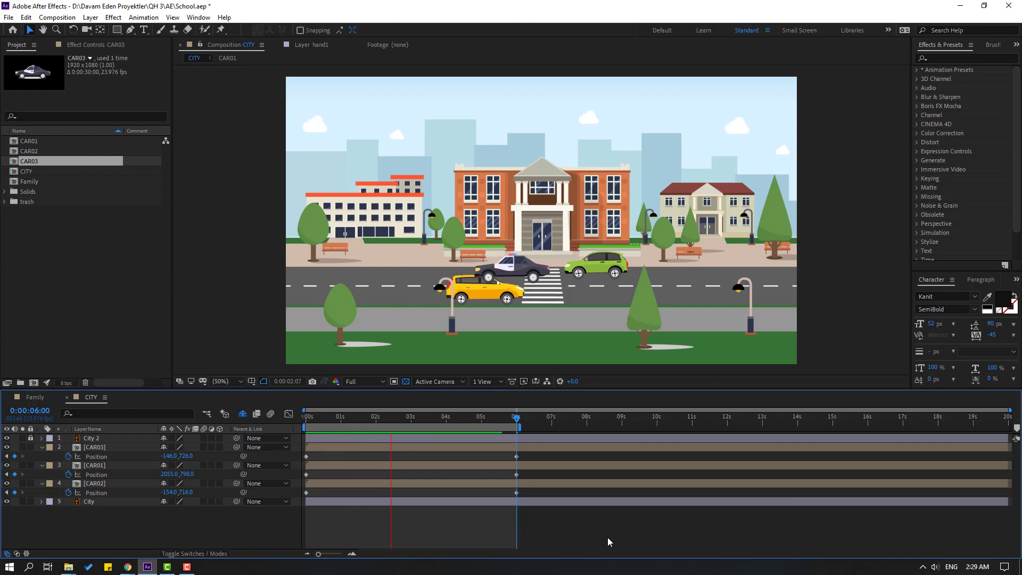
key(space)
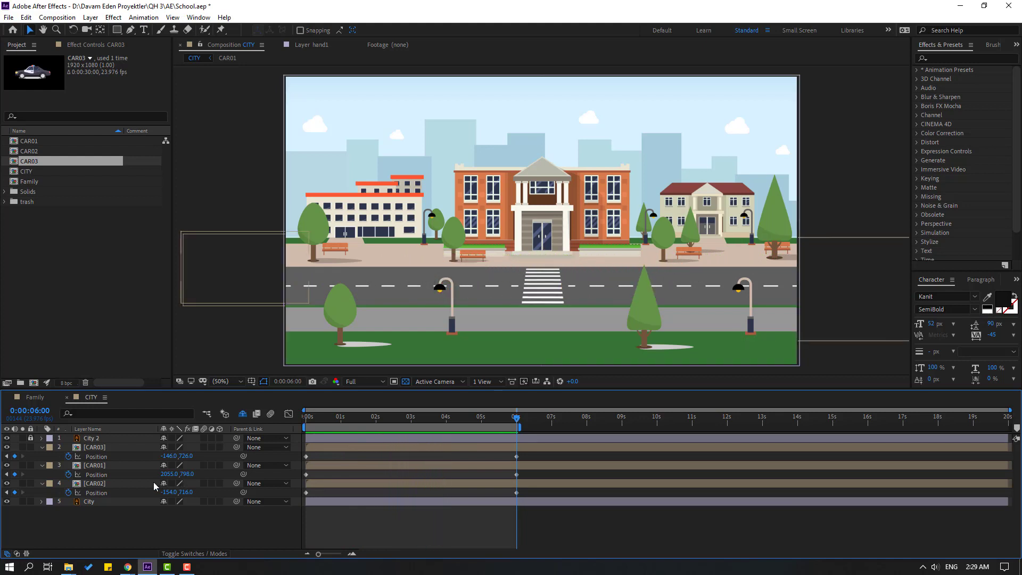
drag(169, 456, 468, 472)
key(space)
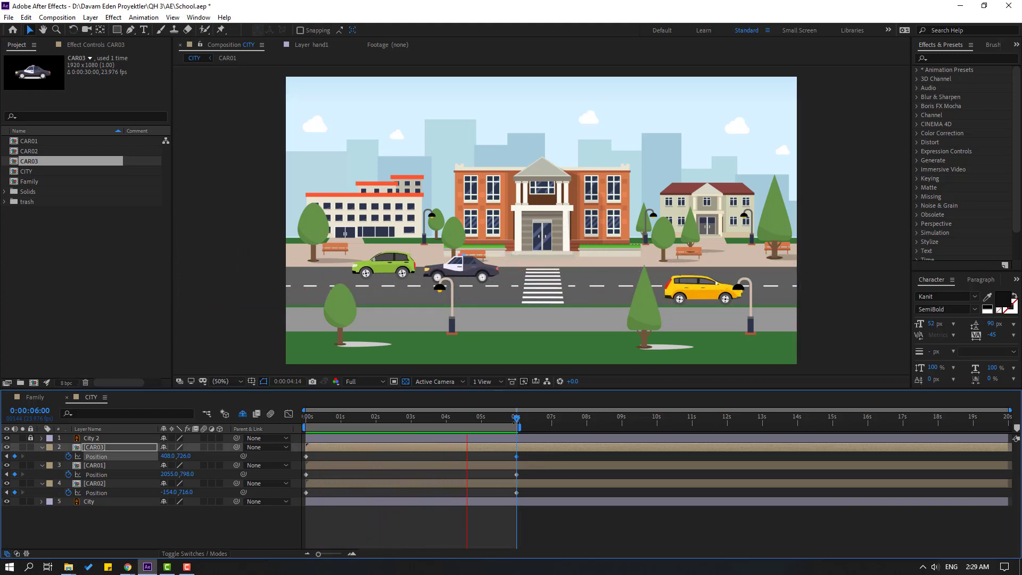
drag(516, 418, 335, 418)
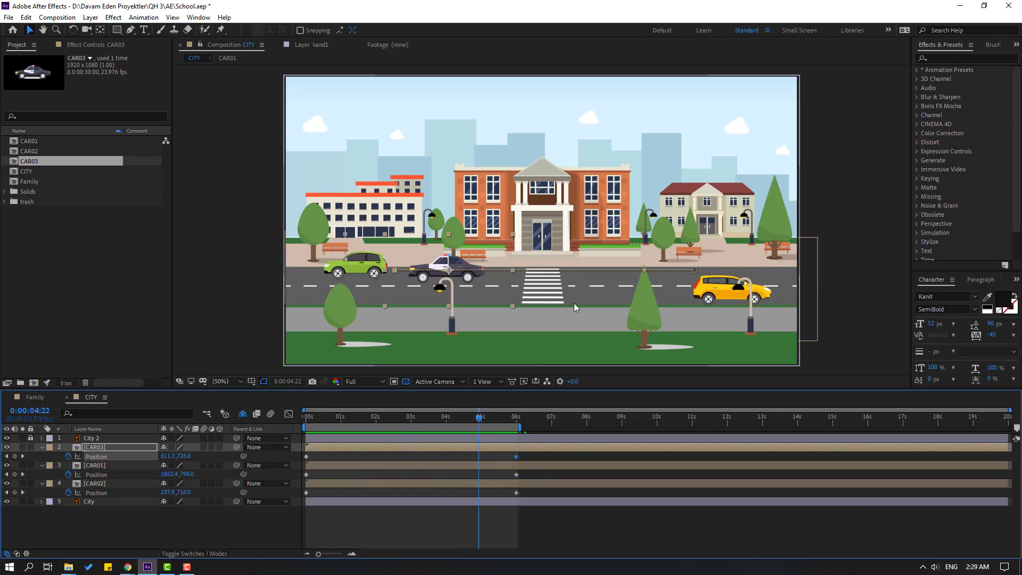
click(101, 485)
drag(467, 423, 290, 433)
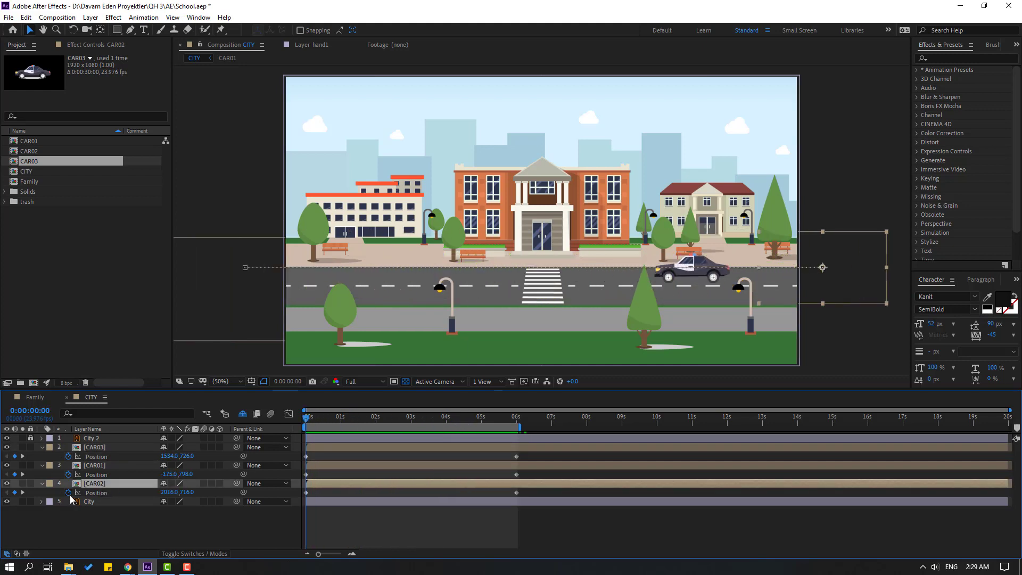
Step: Place the green car on the near lane and flip it horizontally to face right
drag(804, 278, 467, 307)
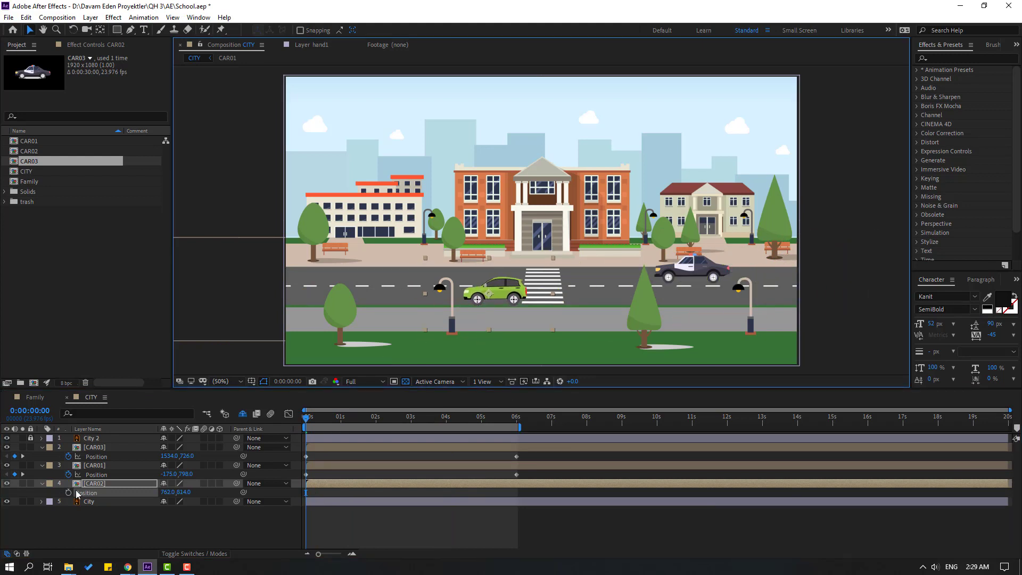
right_click(103, 484)
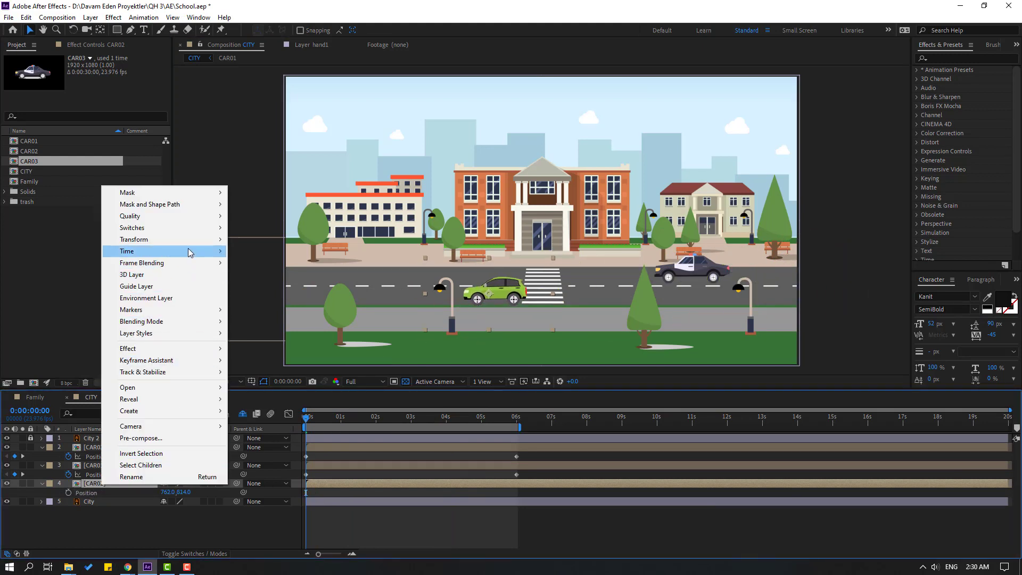
mouse_move(189, 240)
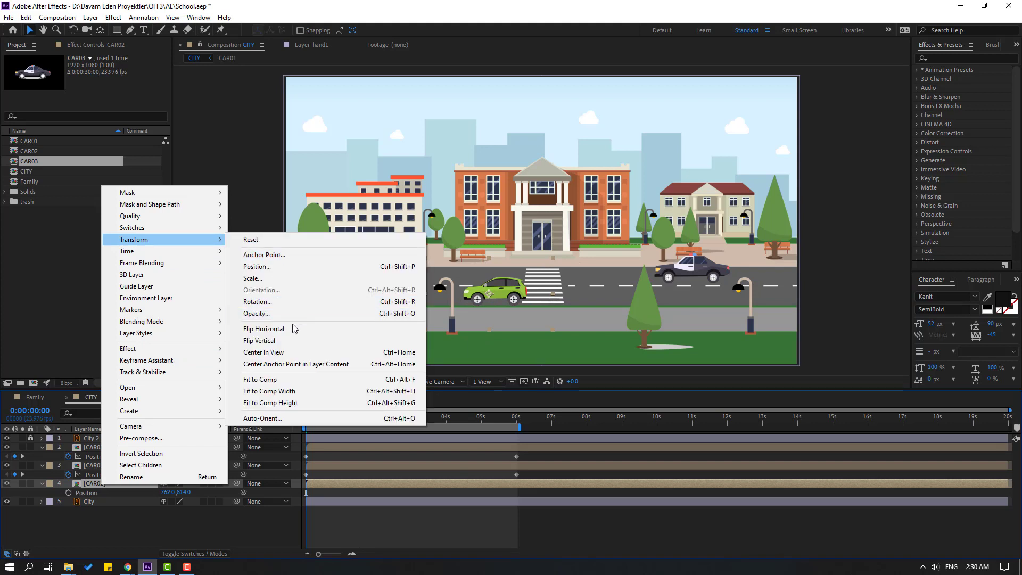
click(284, 330)
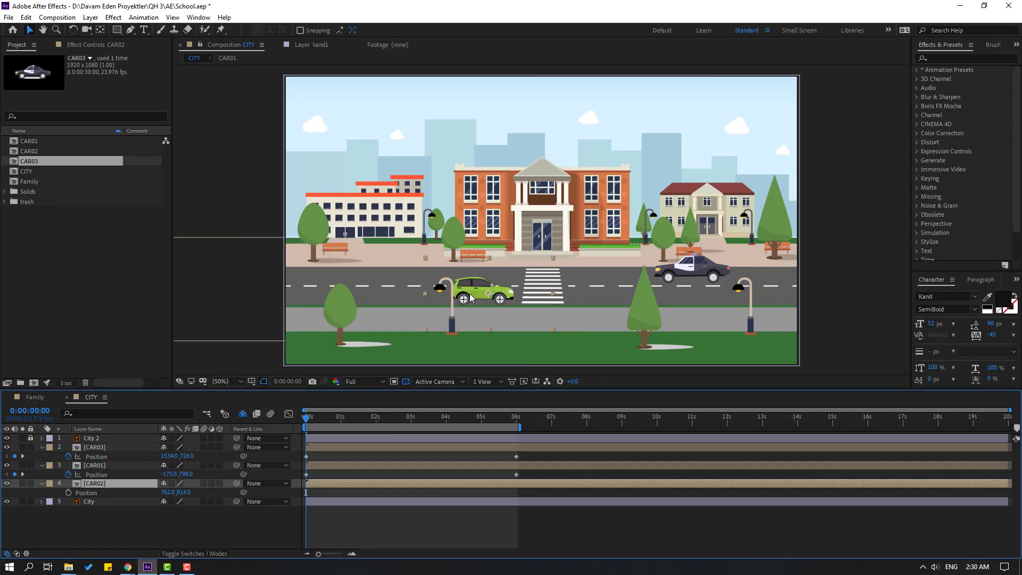
key(space)
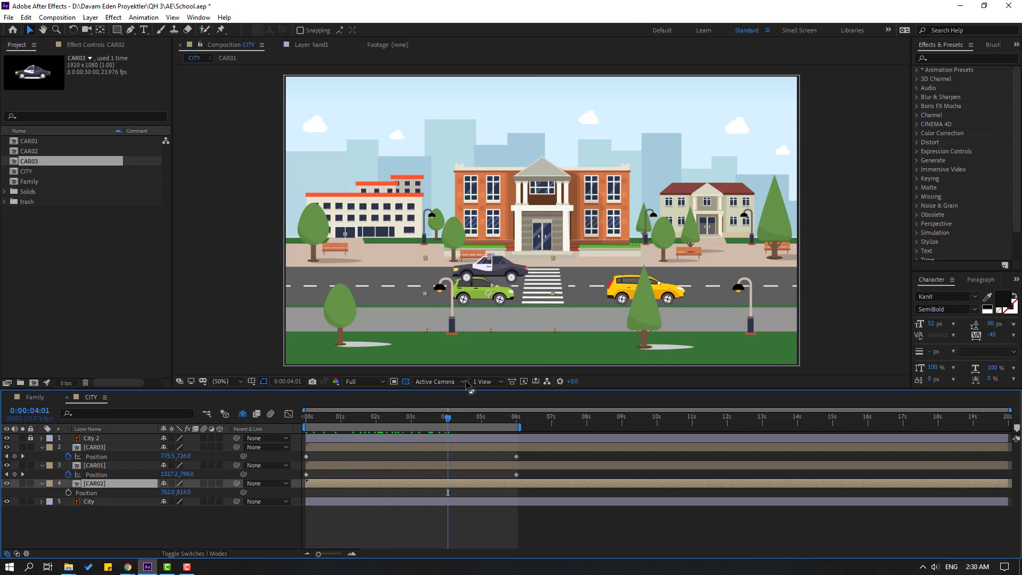
Step: Keyframe the green car from off the left edge to past the right edge at 6 s, delaying its start slightly
drag(471, 304, 250, 303)
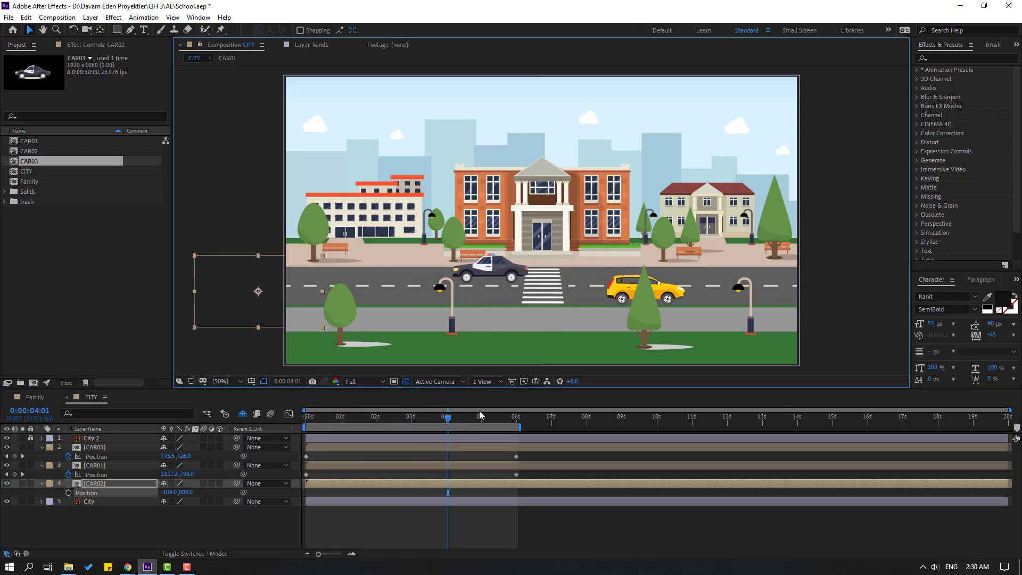
key(Home)
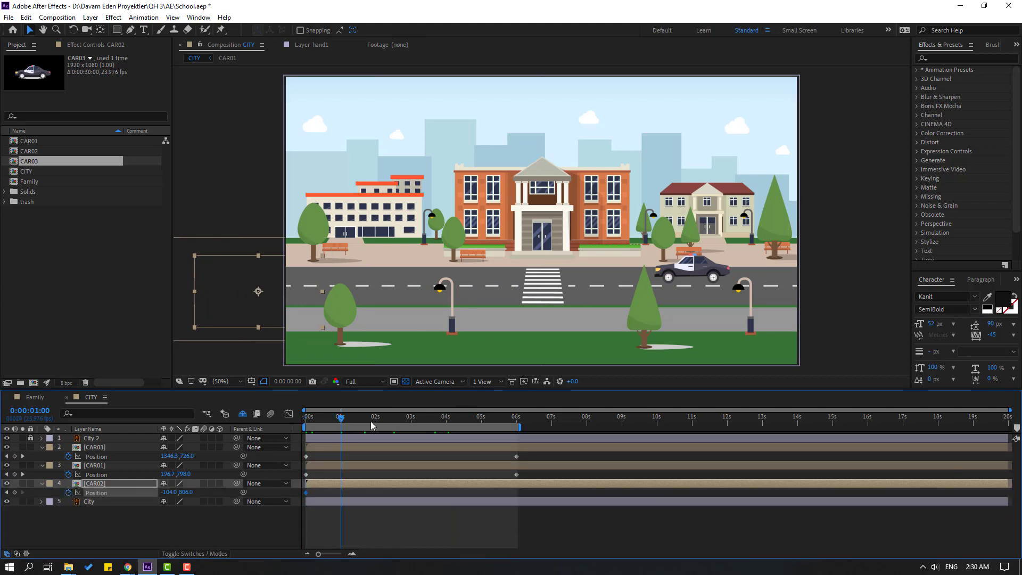
drag(372, 425, 521, 430)
drag(165, 494, 313, 494)
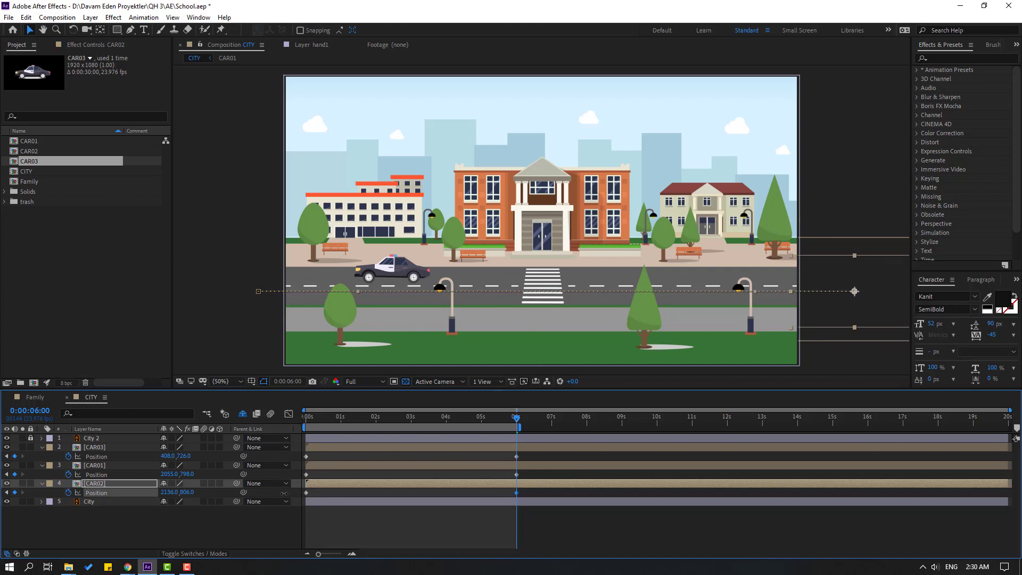
click(351, 523)
click(112, 487)
drag(335, 483, 349, 482)
key(space)
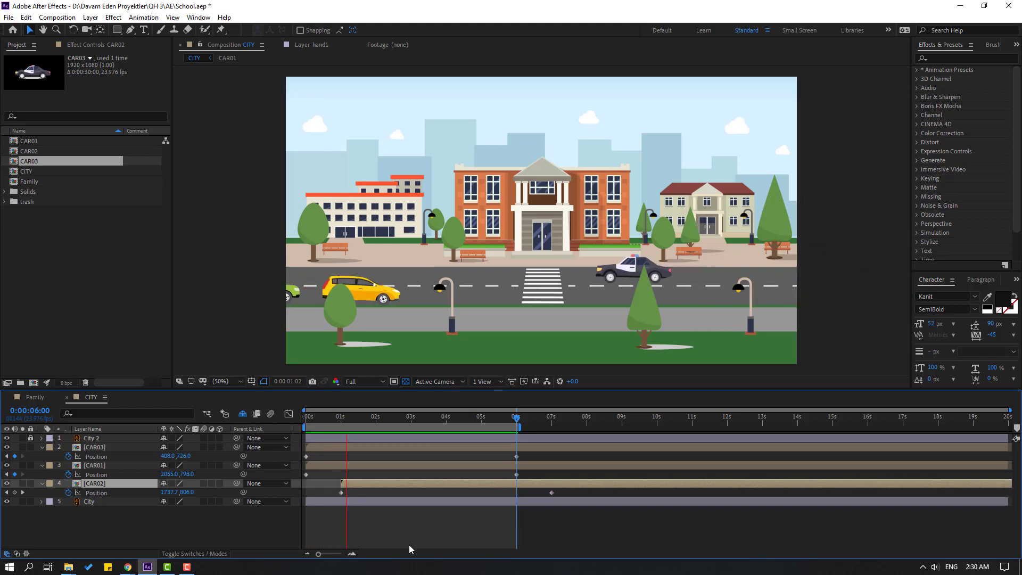
Step: Delay the green car's entrance further and preview the new timing
drag(413, 419, 442, 419)
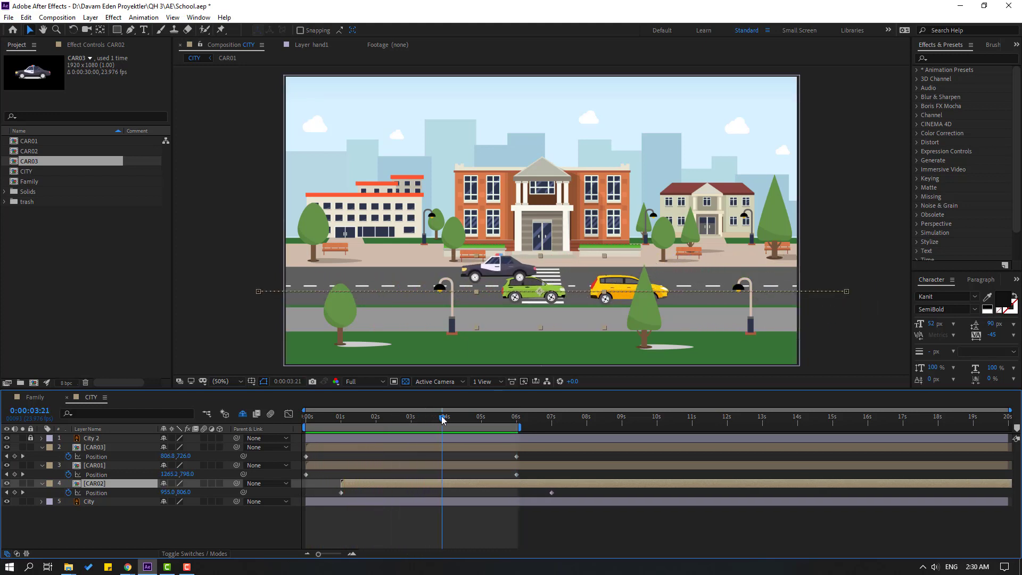
drag(383, 486, 458, 487)
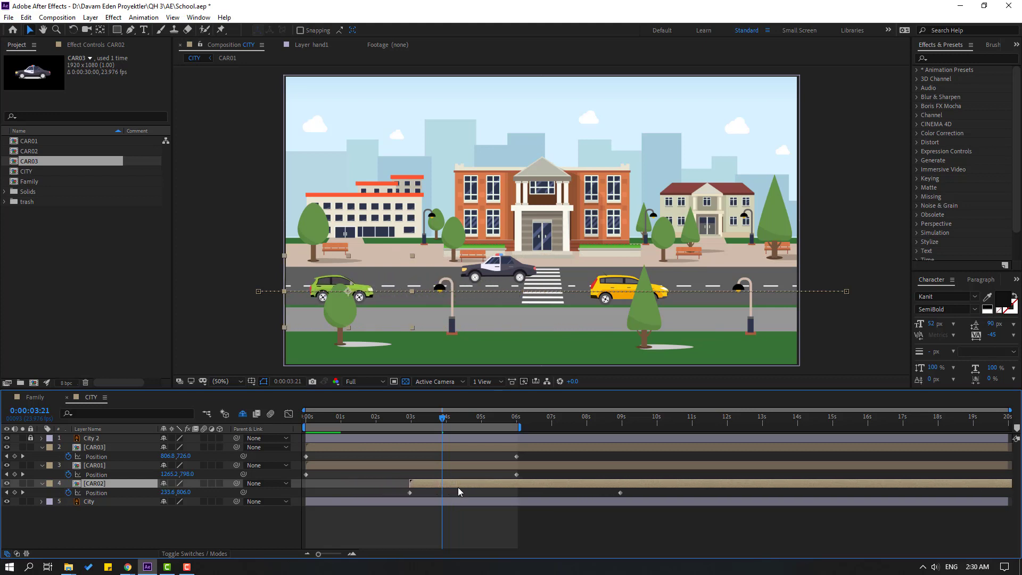
key(space)
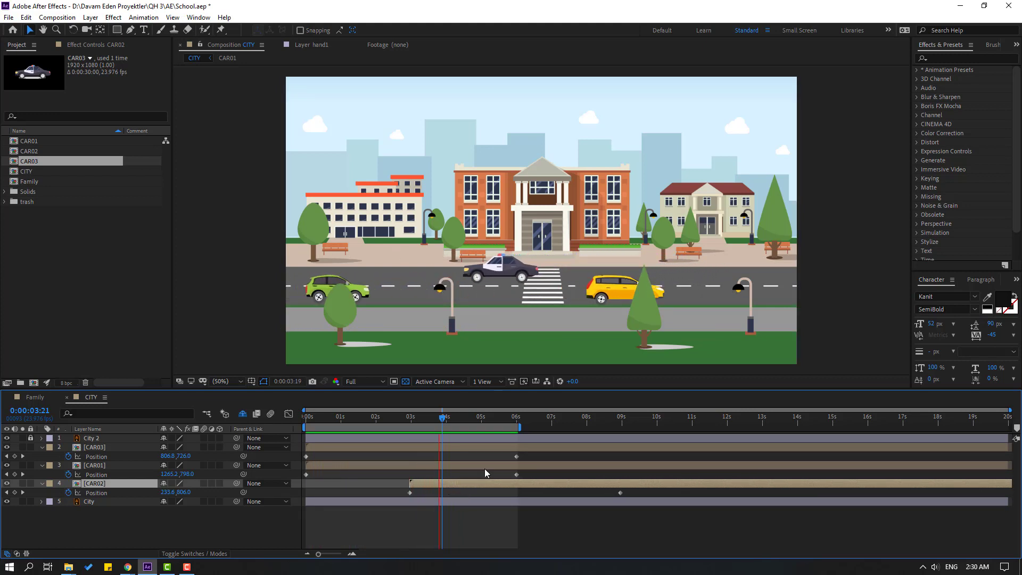
click(410, 419)
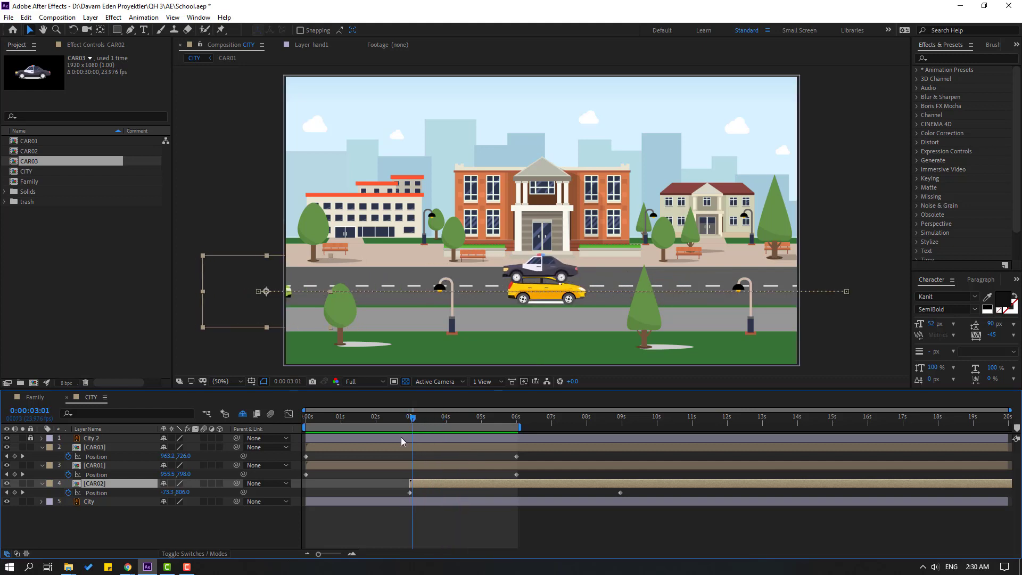
Step: Move CAR03 down the stack to sit directly above City, then preview
click(99, 449)
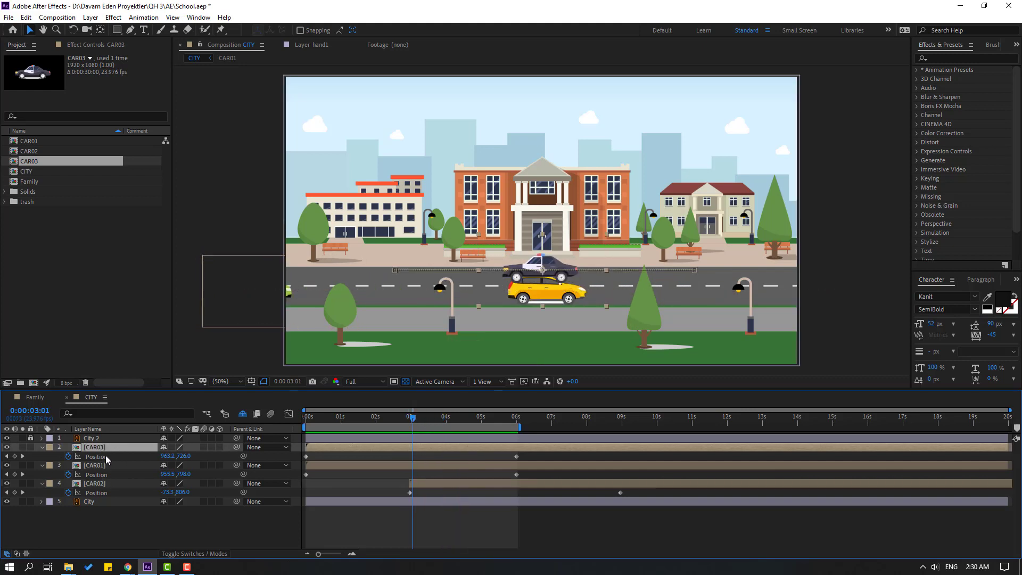
drag(113, 471, 111, 500)
key(space)
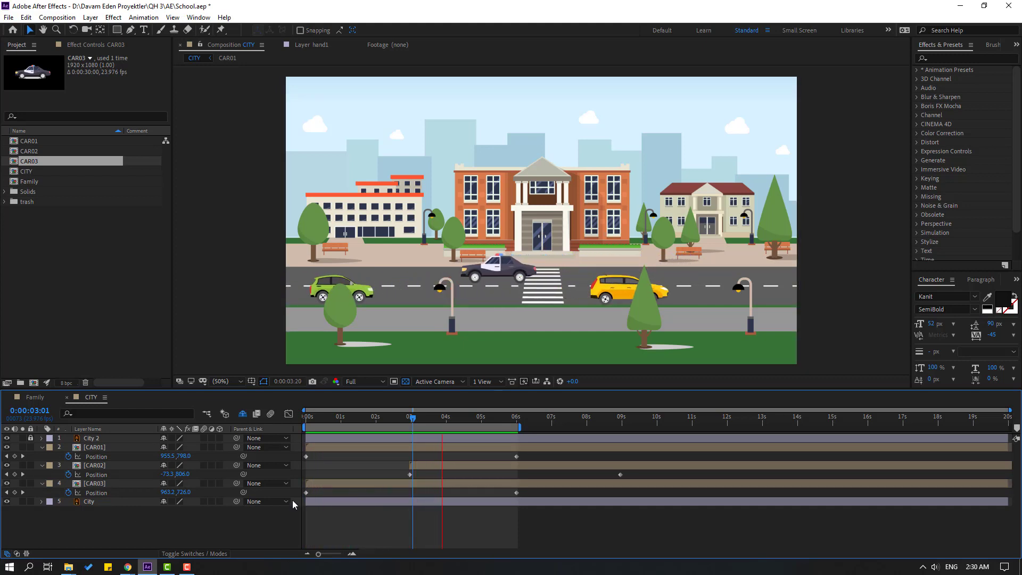
Step: Set the police car's 6-second Position X to about -156 so it exits past the left edge
key(space)
drag(492, 423, 516, 419)
click(213, 485)
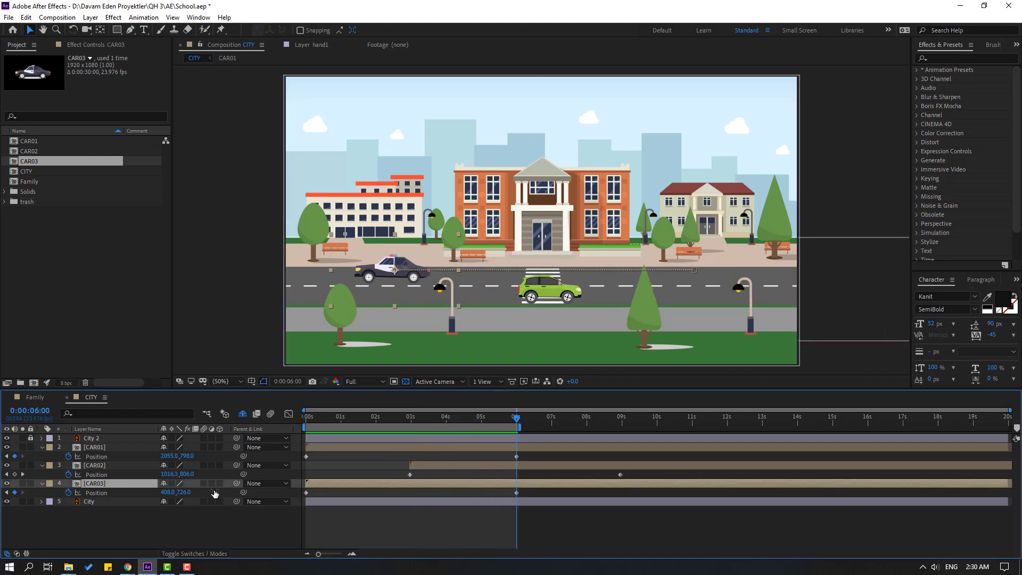
drag(168, 492, 2, 493)
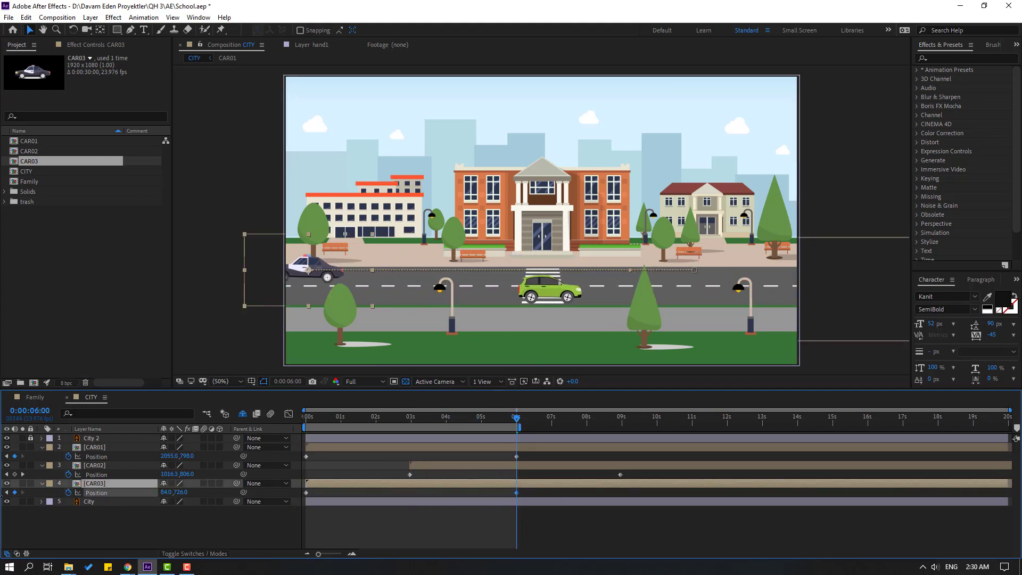
drag(133, 493, 171, 494)
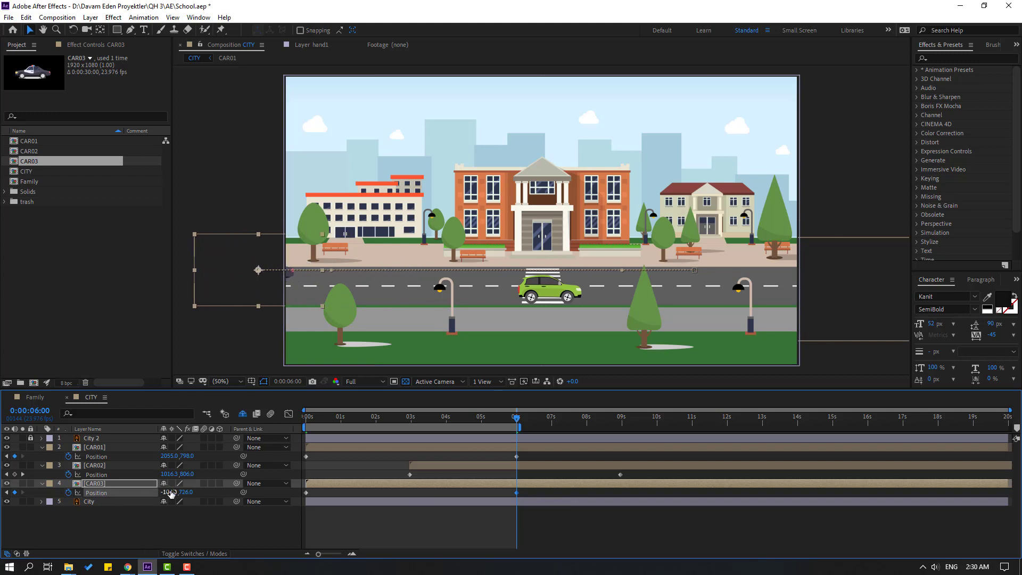
key(space)
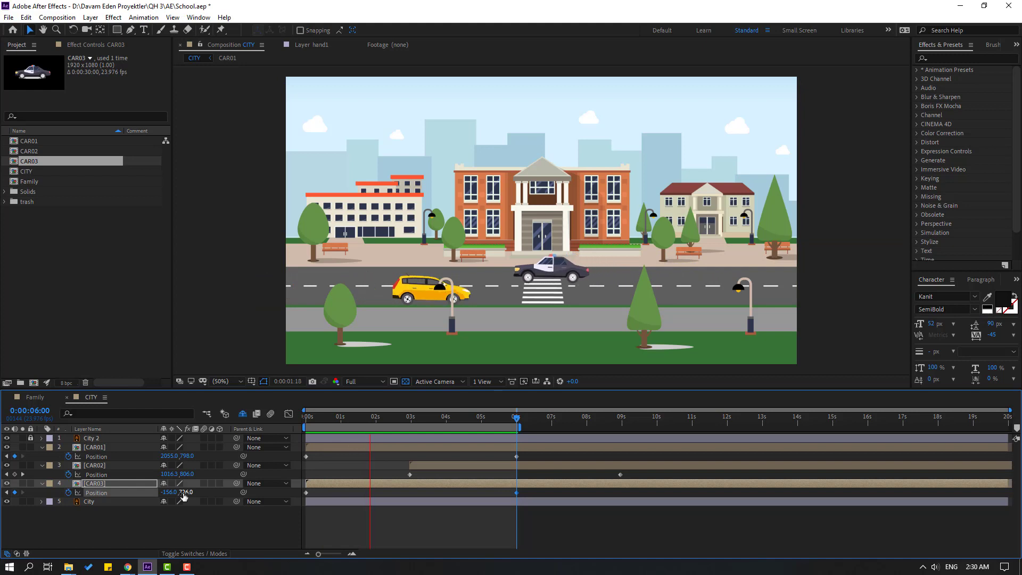
click(406, 418)
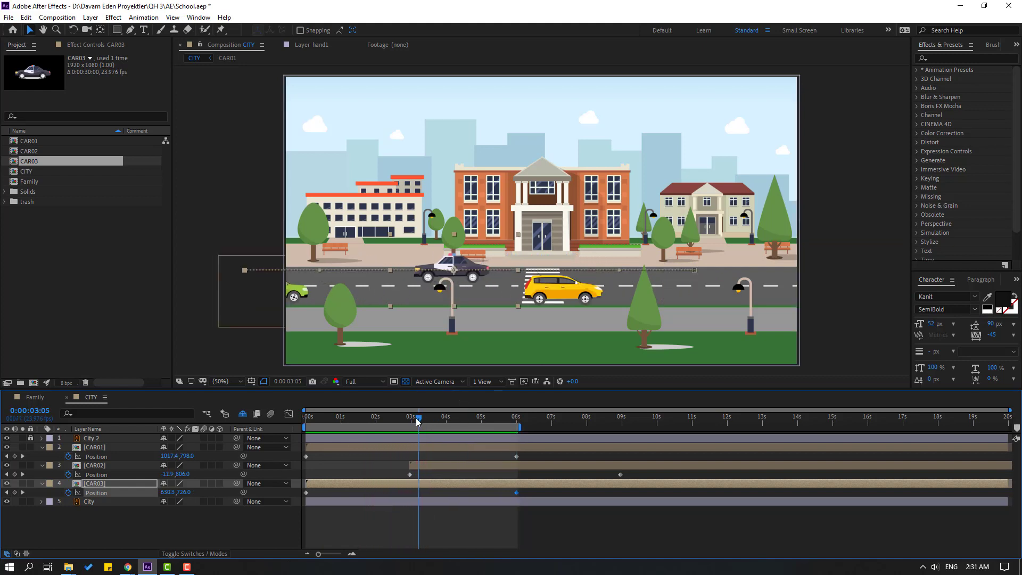
click(43, 483)
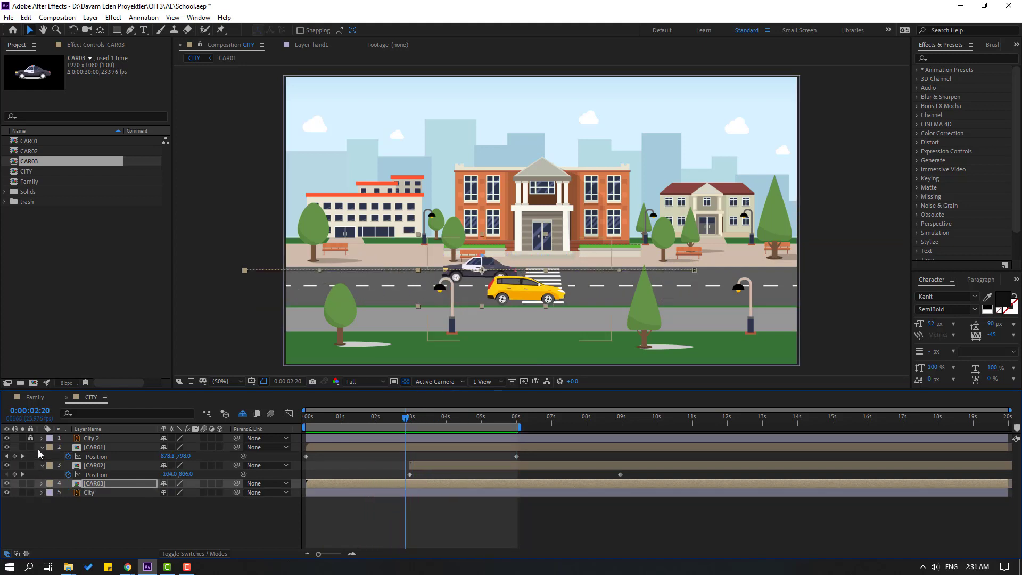
Step: Collapse the car layers' Position properties and add a new Null Object layer
click(42, 447)
click(42, 456)
click(110, 512)
right_click(111, 512)
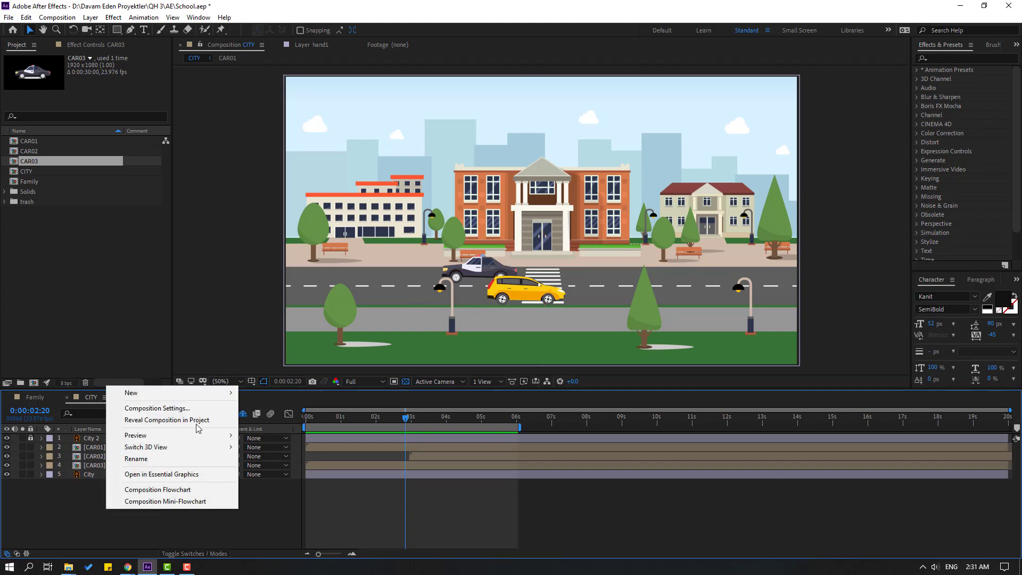
mouse_move(196, 393)
click(274, 455)
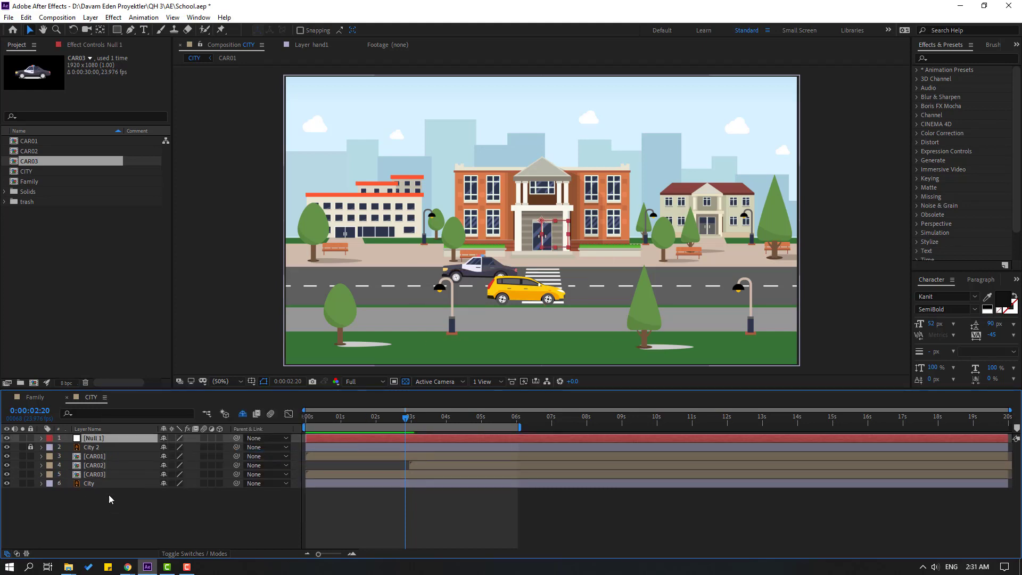
scroll(547, 254, up, 2)
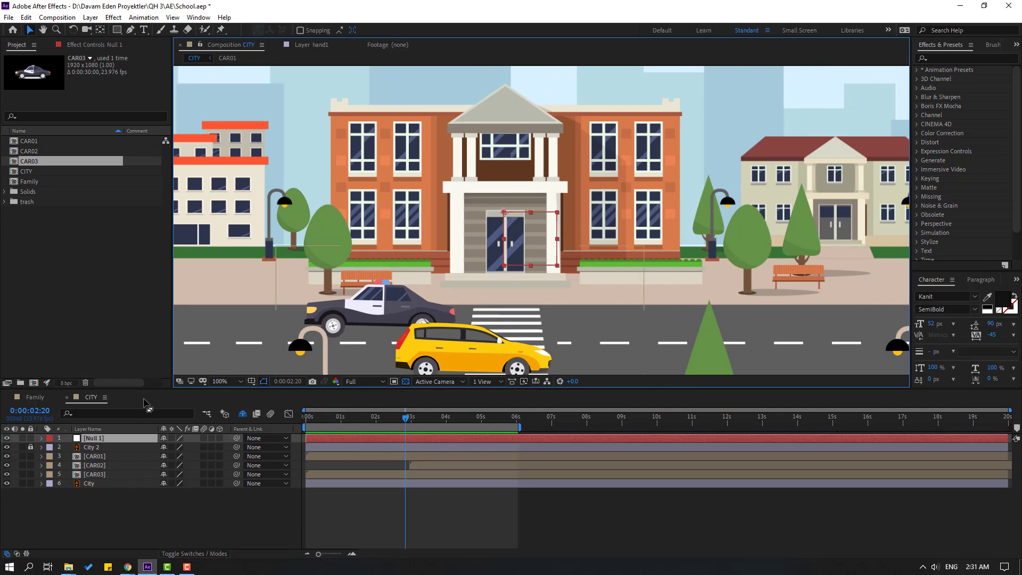
Step: Parent the City 2, CAR01, CAR02, CAR03 and City layers to Null 1
click(96, 439)
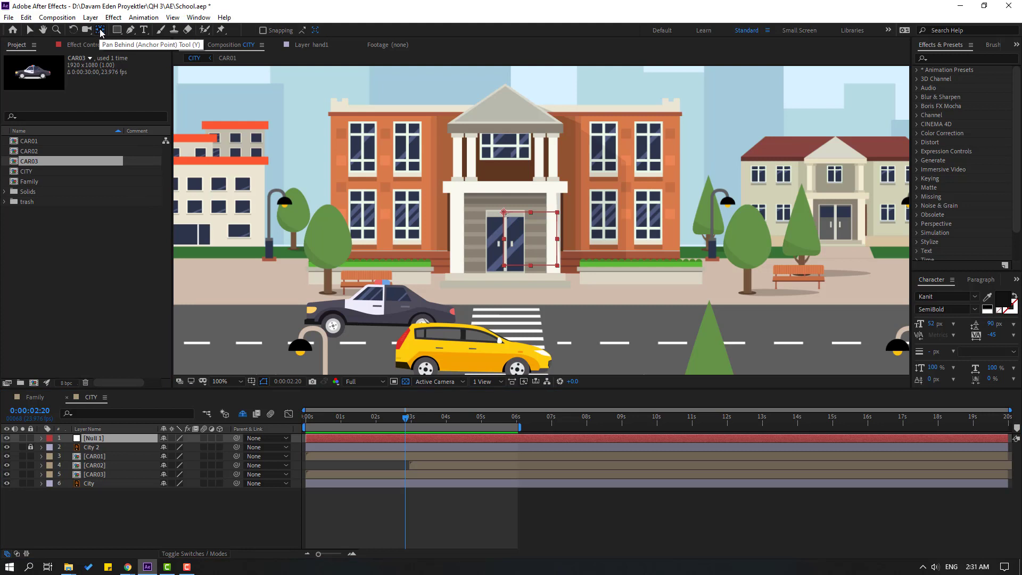
key(comma)
key(comma)
drag(93, 519, 95, 454)
drag(236, 447, 94, 438)
Step: Keyframe Null 1's Scale from 100% at 0 s to 110% at 6 s, then select the Family comp
click(89, 440)
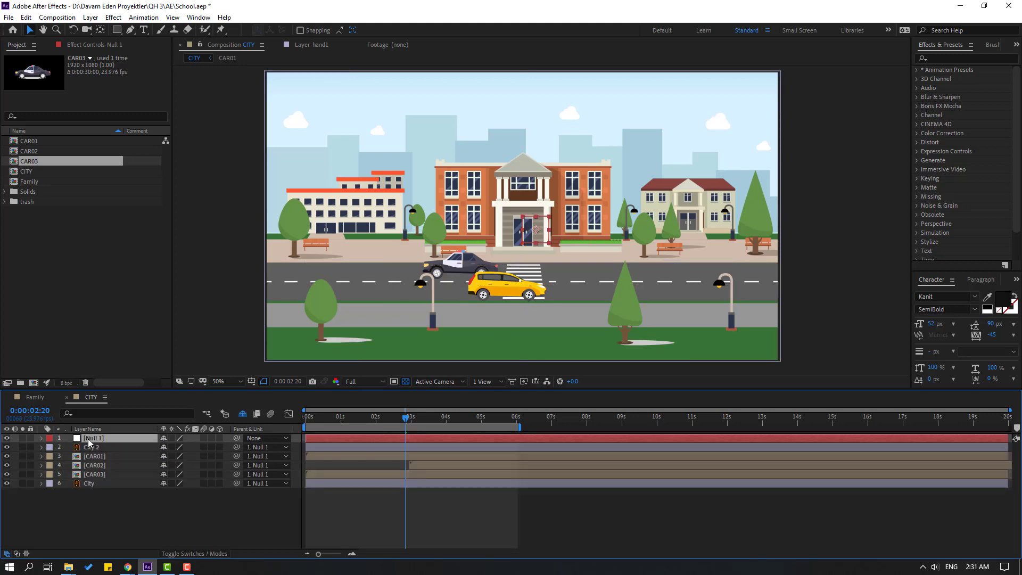
key(s)
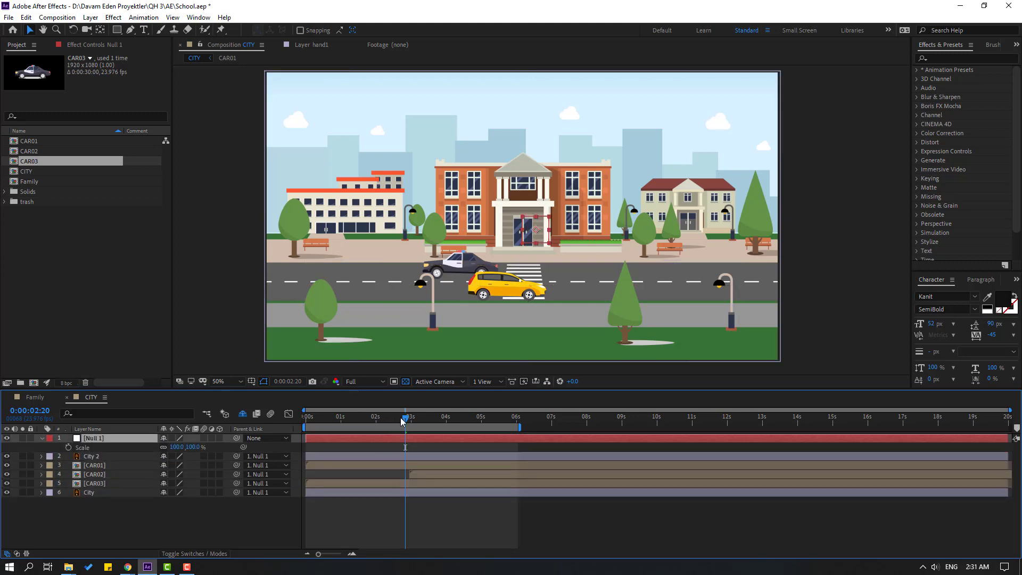
key(Home)
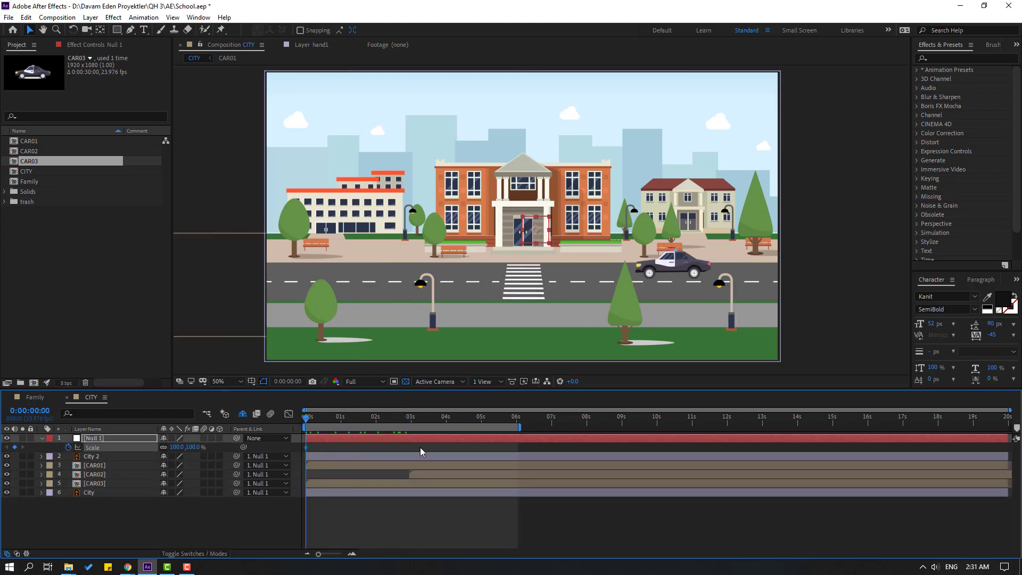
drag(383, 423, 518, 423)
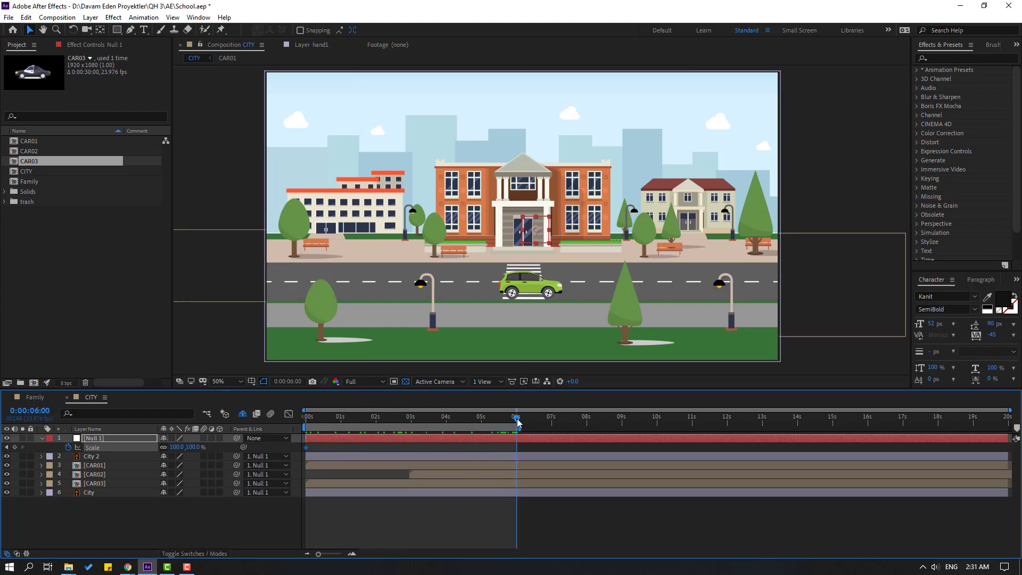
text(110)
key(Return)
key(space)
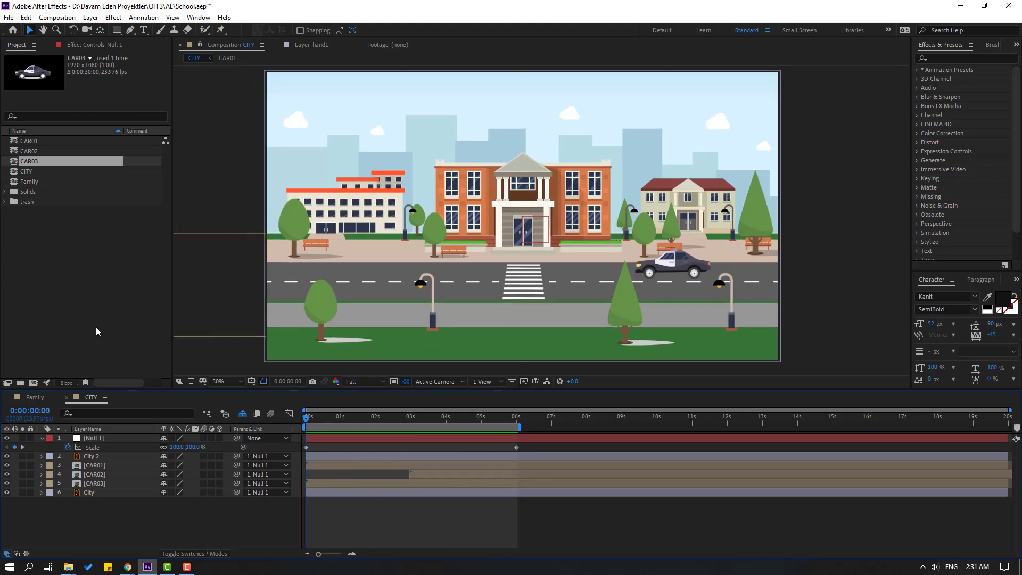
click(88, 292)
click(29, 182)
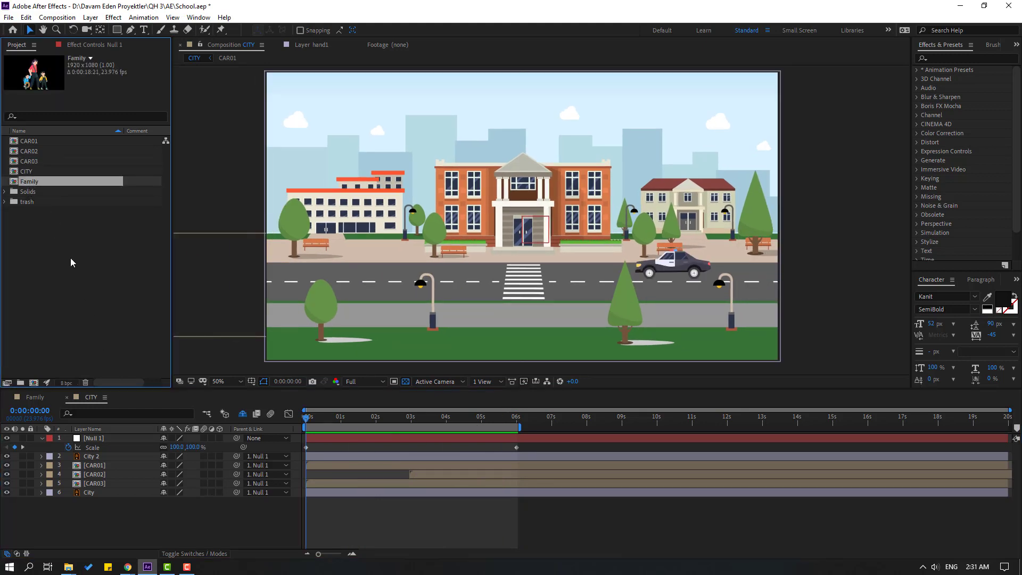
Step: Add the Family comp to the scene, parent it to Null 1 and scale it to 10%
drag(138, 417, 110, 498)
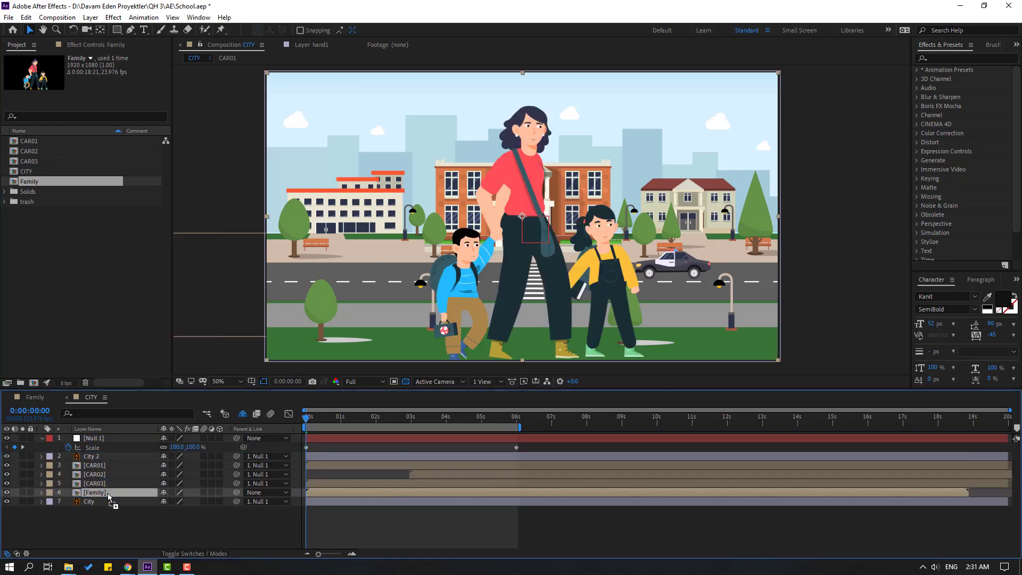
drag(236, 492, 93, 438)
key(s)
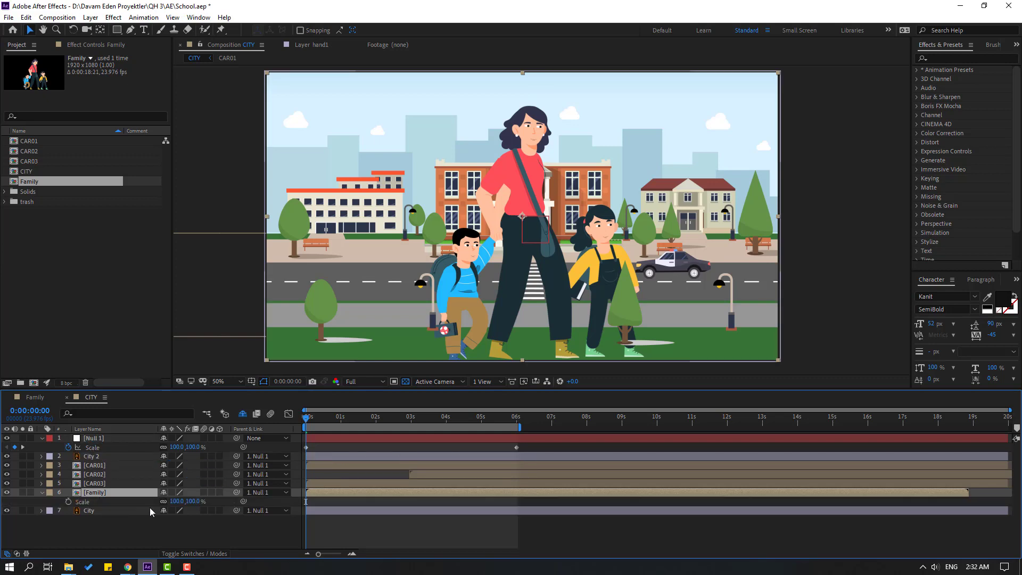
drag(167, 502, 132, 504)
scroll(470, 263, up, 5)
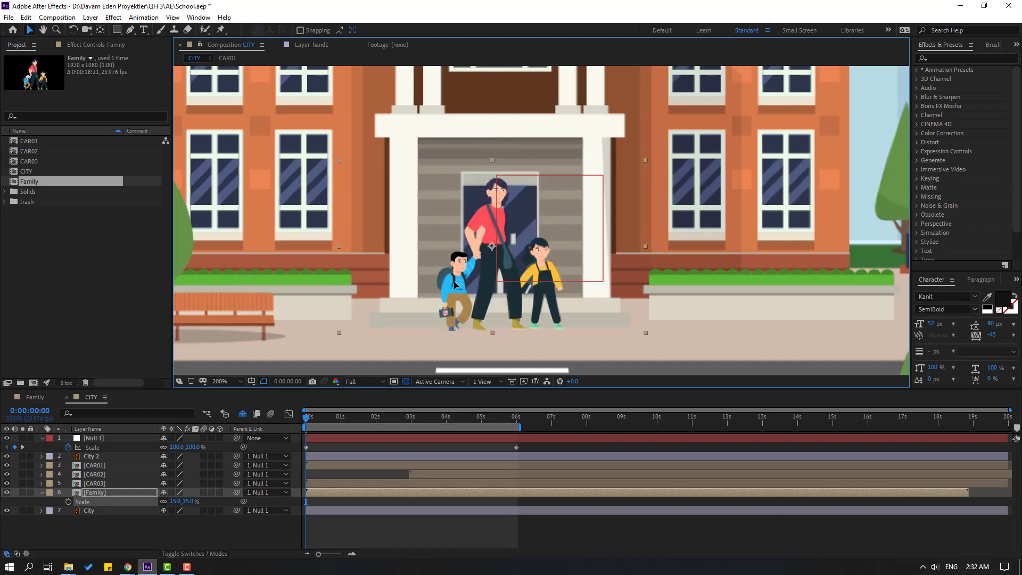
drag(454, 285, 452, 293)
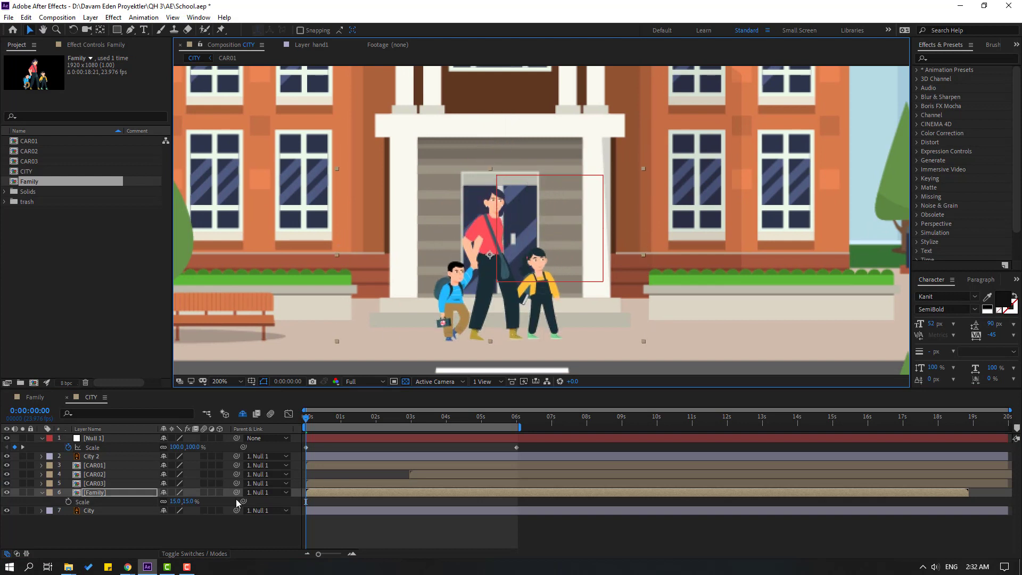
click(175, 501)
text(10)
key(Return)
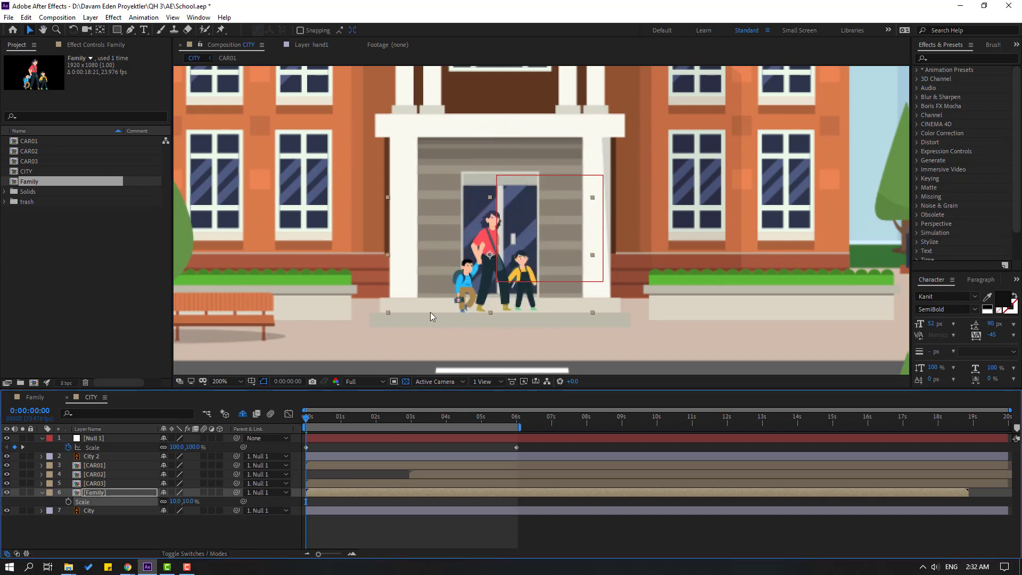
Step: Place the family by the school entrance and set a starting Position keyframe, then go to 6 s
scroll(489, 285, down, 2)
drag(372, 303, 478, 315)
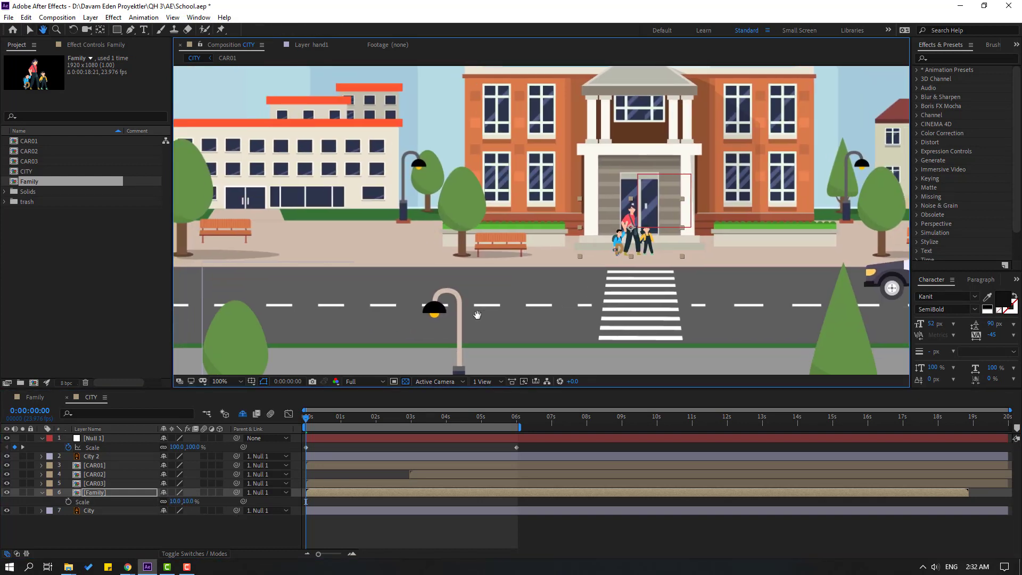
drag(639, 239, 580, 244)
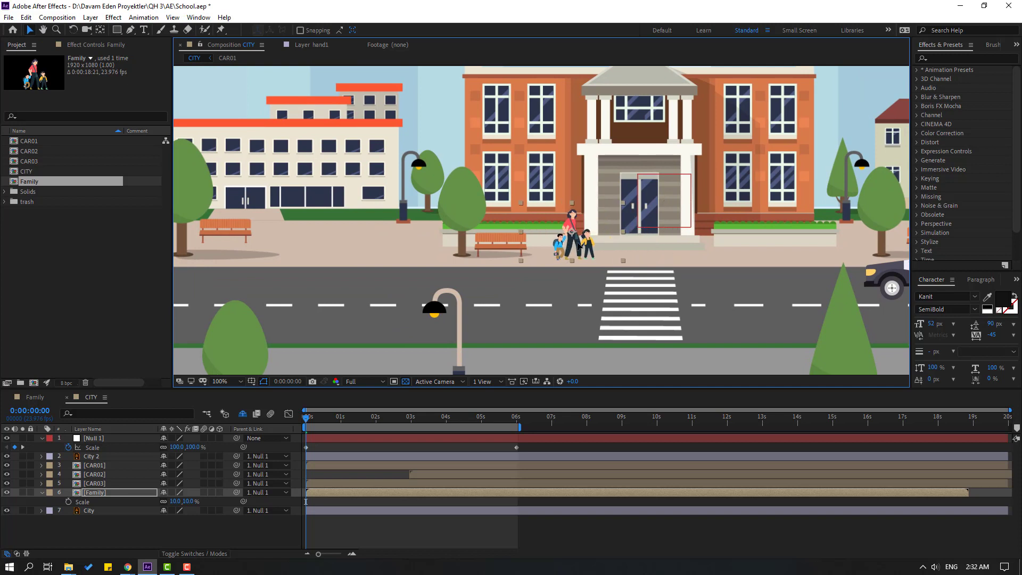
key(period)
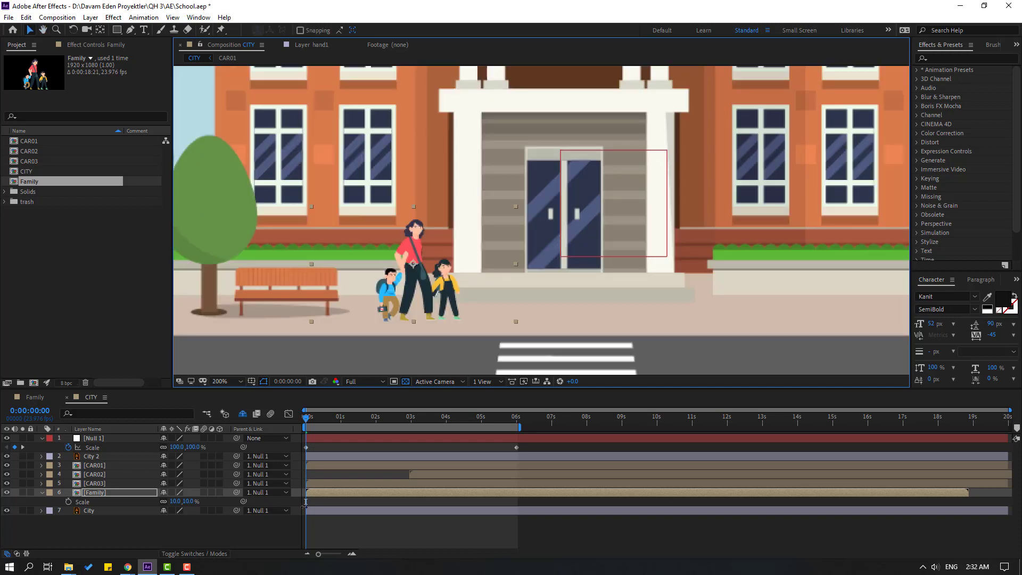
click(69, 502)
drag(365, 415, 517, 426)
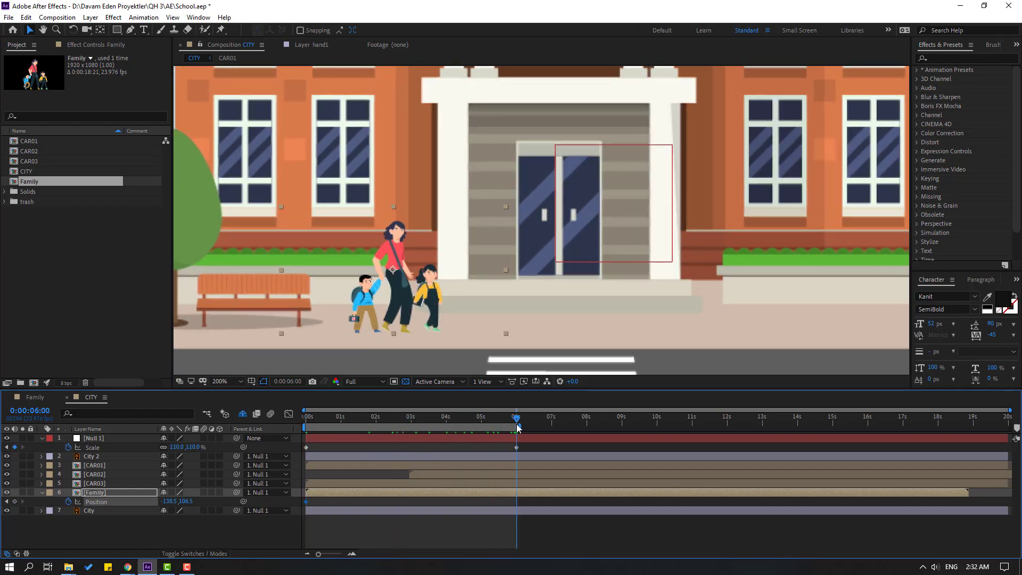